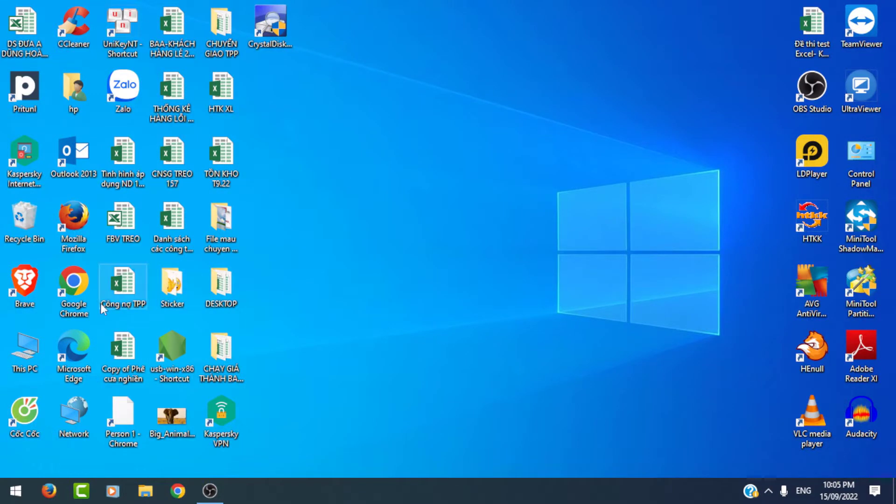
Step: Launch Microsoft Edge and load canva.com
{"action": "double_click", "coordinate": [77, 346]}
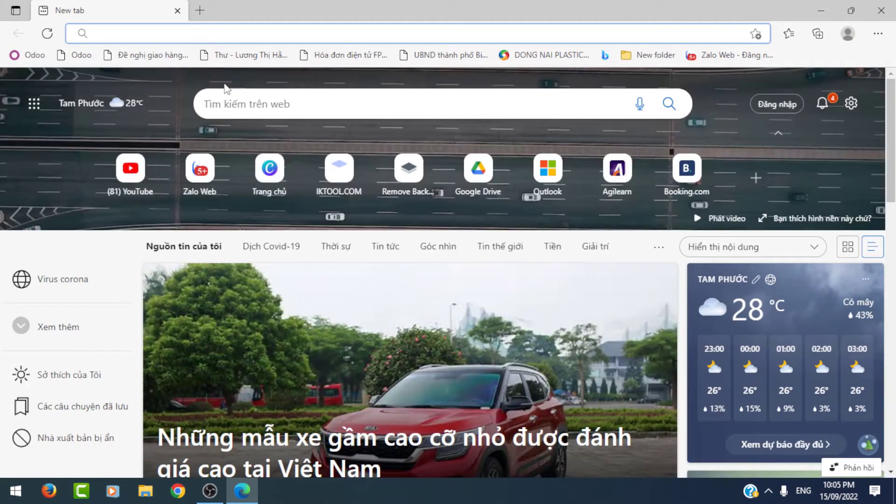
{"action": "type", "text": "can"}
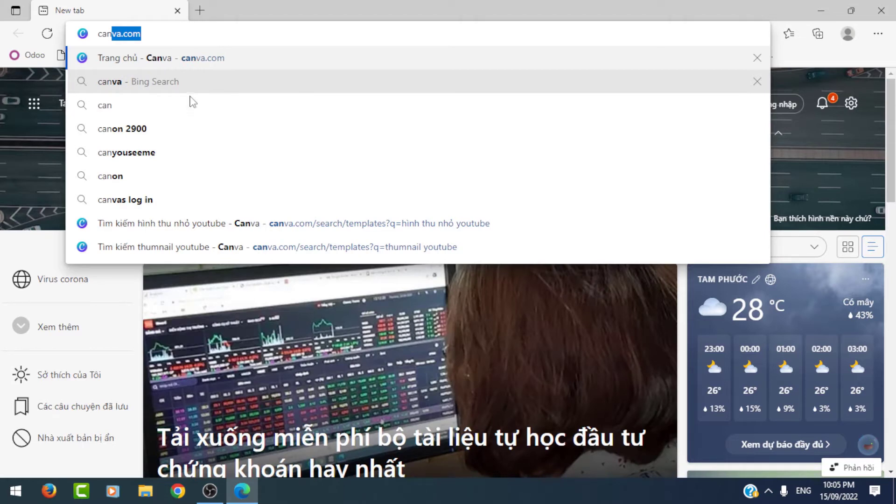
{"action": "type", "text": "va.com"}
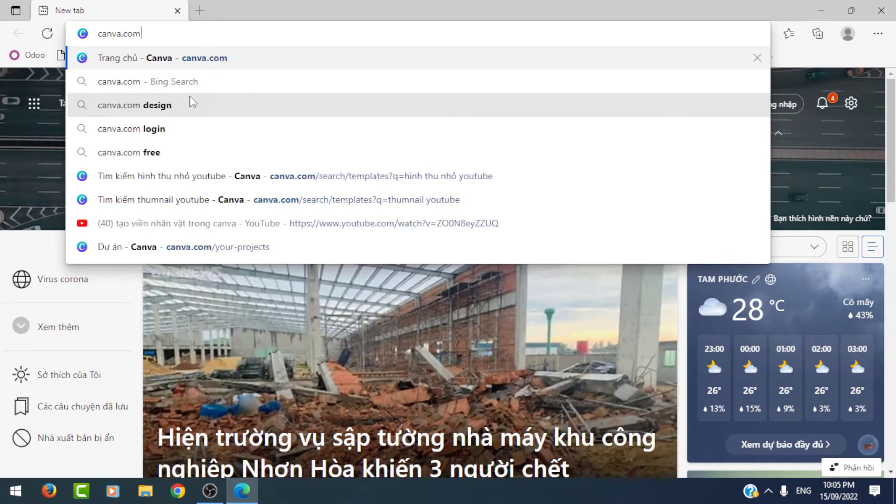
{"action": "key", "text": "Return"}
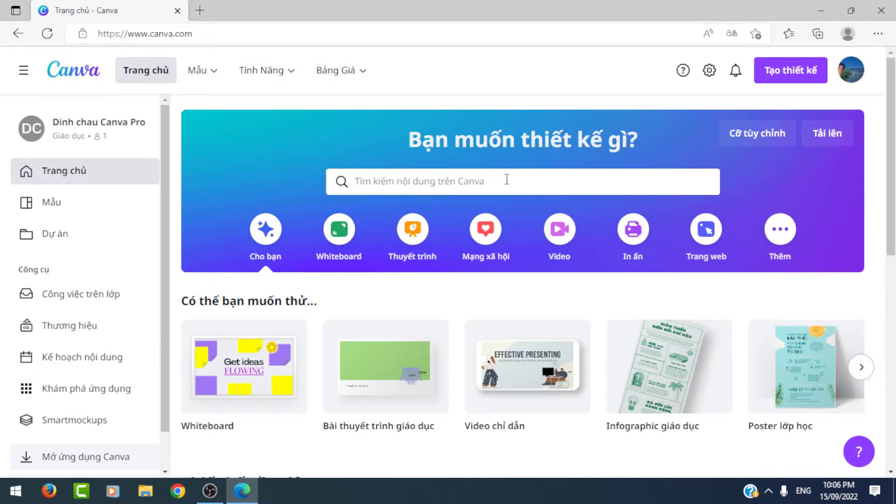
Step: Search Canva templates for 'youtube thumnail'
{"action": "left_click", "coordinate": [389, 181]}
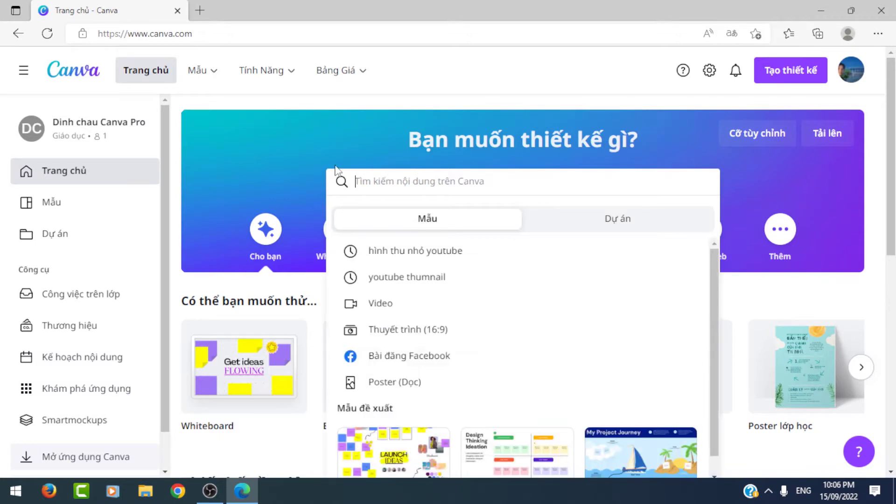
{"action": "left_click", "coordinate": [306, 156]}
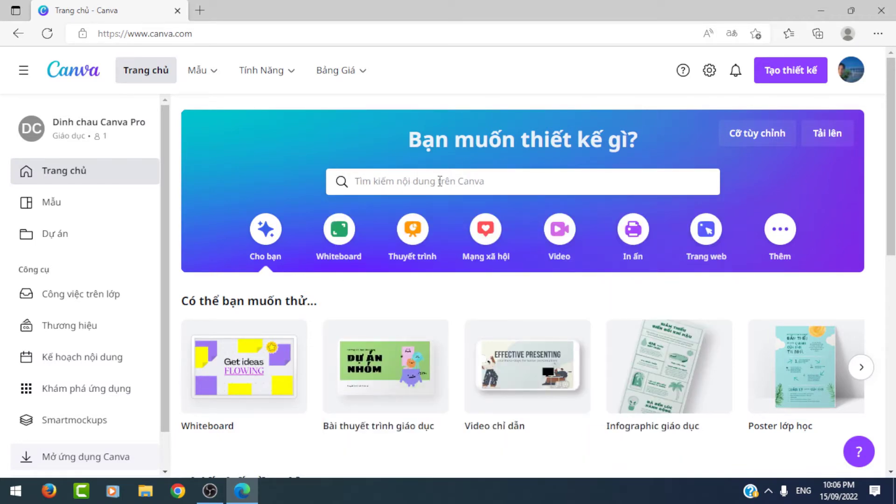
{"action": "left_click", "coordinate": [440, 181]}
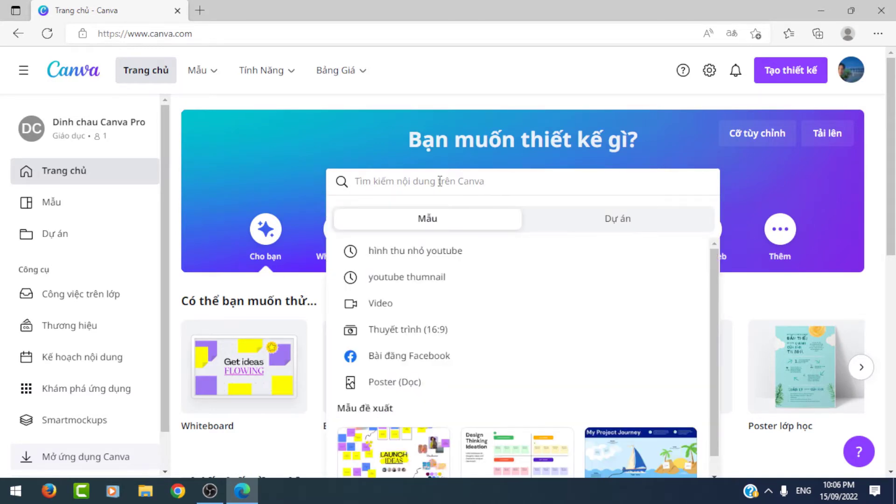
{"action": "type", "text": "youtube"}
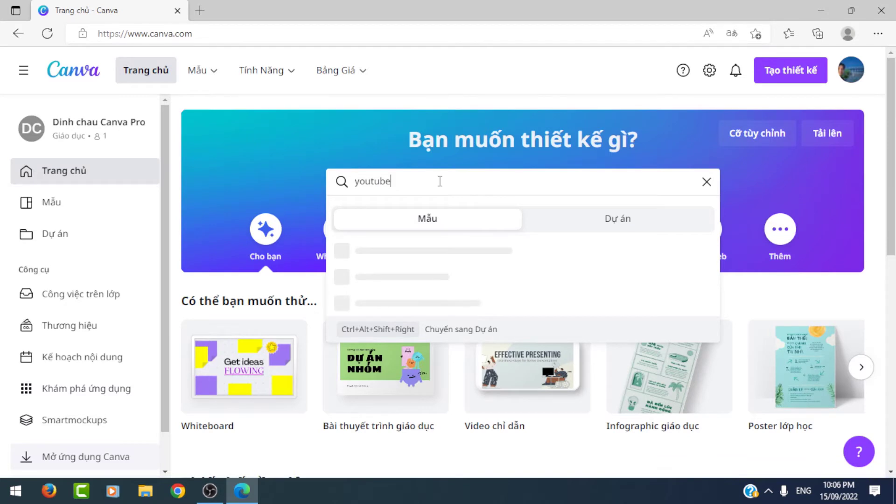
{"action": "type", "text": " thumn"}
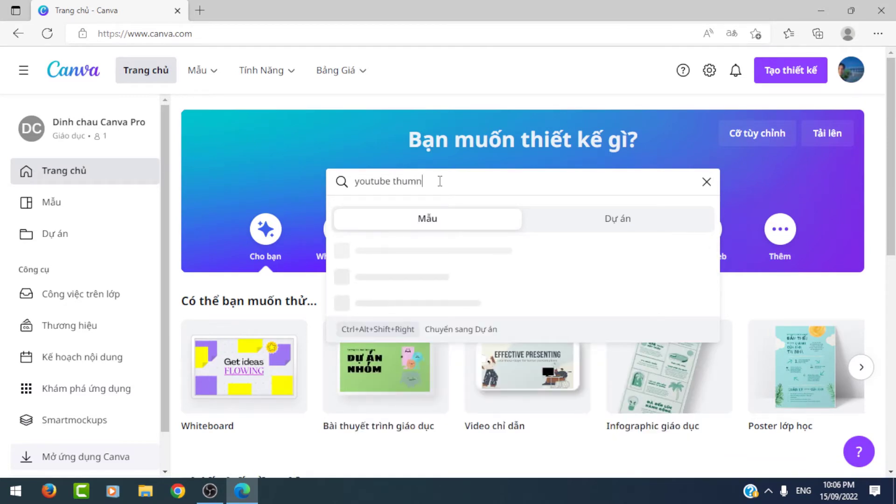
{"action": "type", "text": "ail"}
{"action": "key", "text": "Return"}
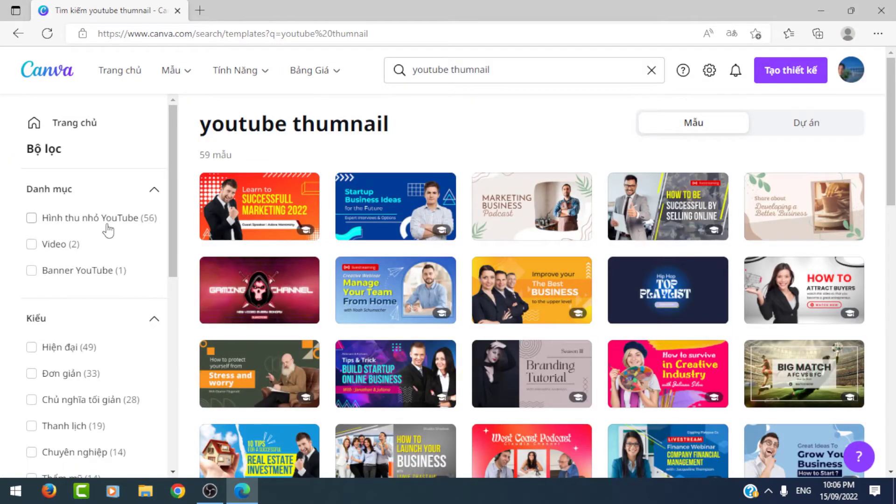
Step: Scroll through the 59 youtube thumnail template results
{"action": "scroll", "coordinate": [109, 229], "scroll_direction": "down", "scroll_amount": 2}
{"action": "scroll", "coordinate": [110, 224], "scroll_direction": "up", "scroll_amount": 2}
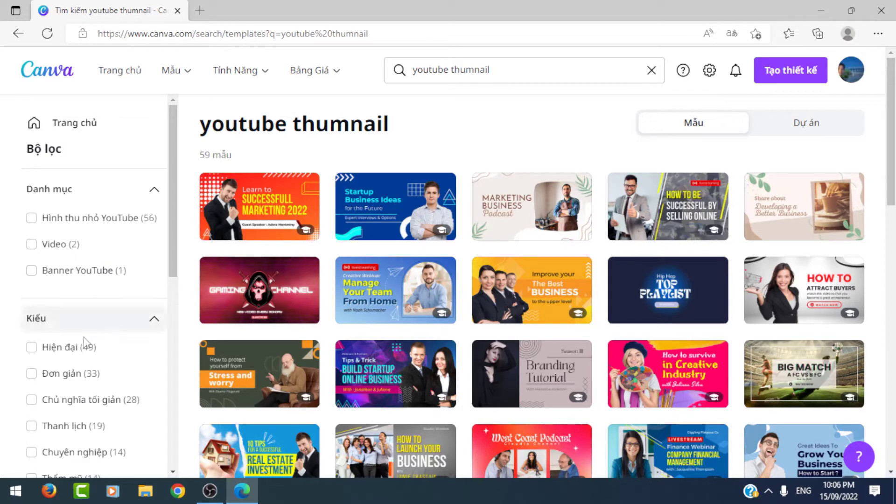
{"action": "scroll", "coordinate": [75, 364], "scroll_direction": "down", "scroll_amount": 1}
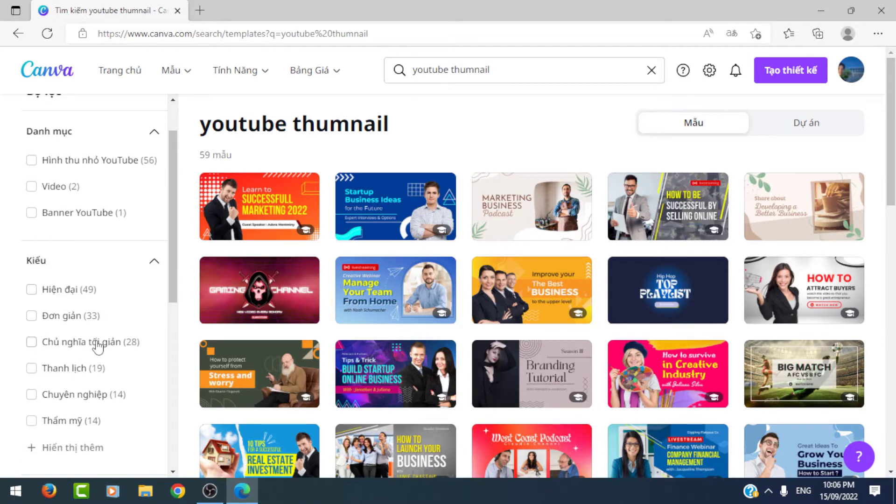
{"action": "scroll", "coordinate": [98, 346], "scroll_direction": "down", "scroll_amount": 2}
{"action": "scroll", "coordinate": [96, 346], "scroll_direction": "down", "scroll_amount": 2}
{"action": "scroll", "coordinate": [96, 346], "scroll_direction": "down", "scroll_amount": 2}
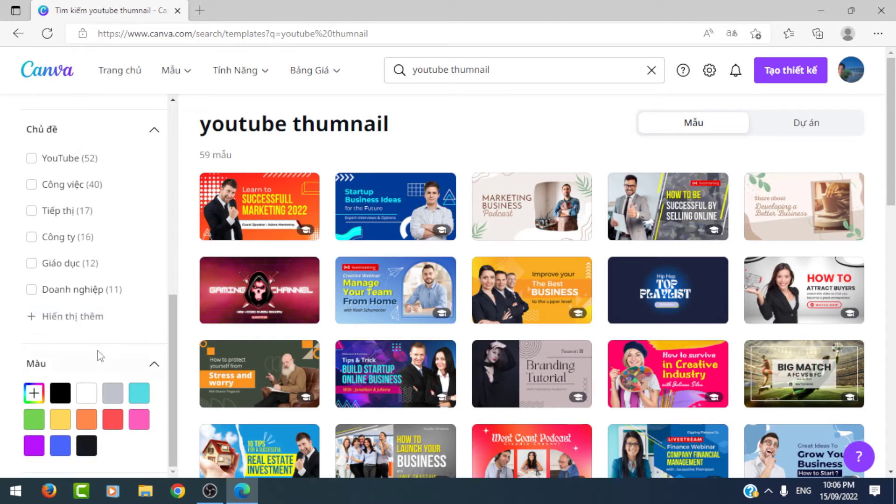
{"action": "scroll", "coordinate": [98, 356], "scroll_direction": "up", "scroll_amount": 2}
{"action": "scroll", "coordinate": [126, 352], "scroll_direction": "up", "scroll_amount": 3}
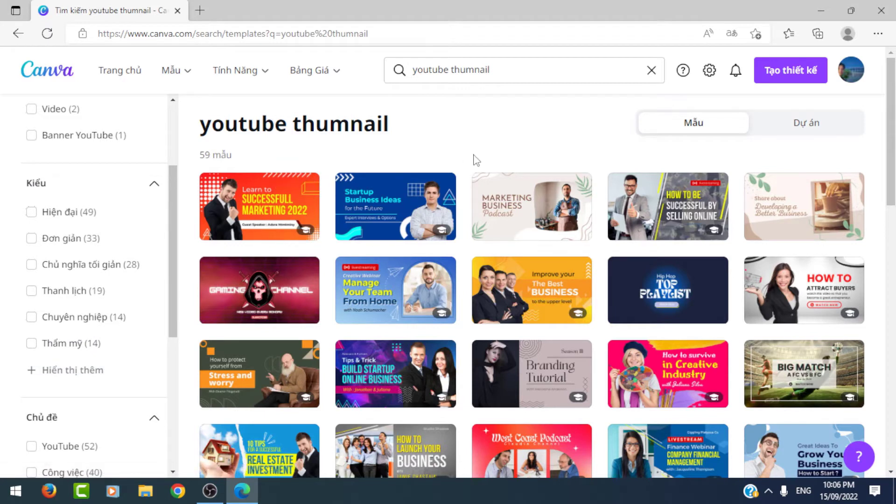
{"action": "left_click", "coordinate": [507, 70]}
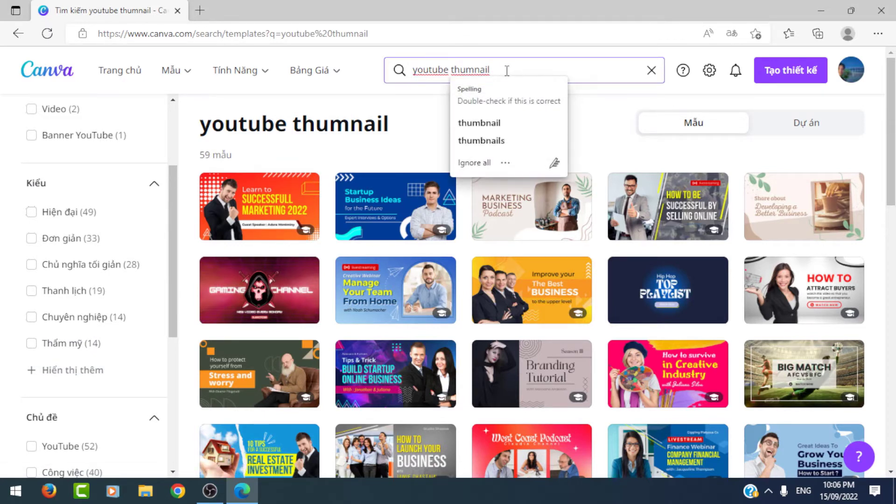
Step: Replace the query with 'hình thu nhỏ youtube' and run the search
{"action": "key", "text": "BackSpace"}
{"action": "key", "text": "BackSpace"}
{"action": "key", "text": "BackSpace"}
{"action": "key", "text": "BackSpace"}
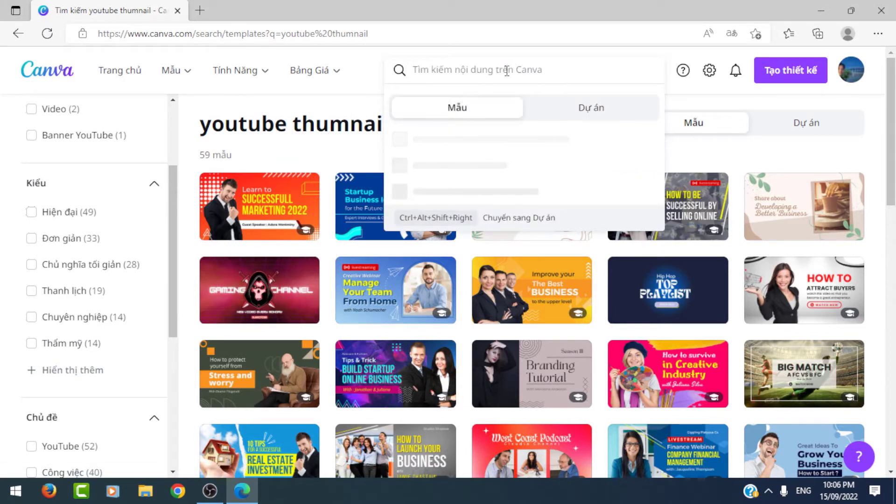
{"action": "type", "text": "hìnhthu n"}
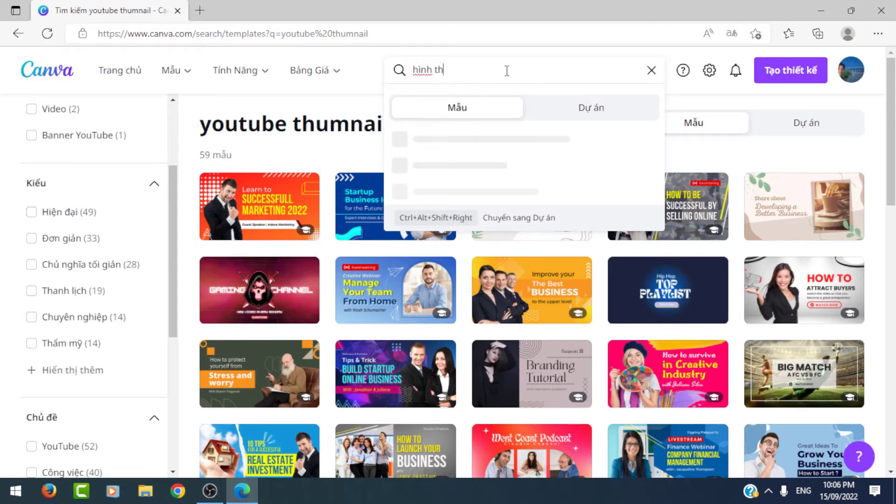
{"action": "type", "text": "hỏ y"}
{"action": "type", "text": "outube"}
{"action": "key", "text": "Return"}
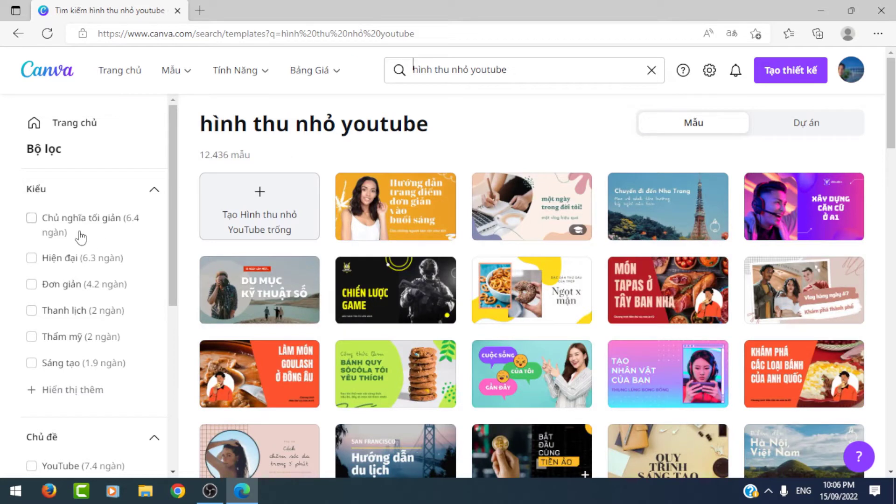
{"action": "scroll", "coordinate": [80, 233], "scroll_direction": "down", "scroll_amount": 1}
{"action": "scroll", "coordinate": [91, 224], "scroll_direction": "up", "scroll_amount": 1}
Step: Apply and then remove the Chủ nghĩa tối giản style filter
{"action": "left_click", "coordinate": [108, 226]}
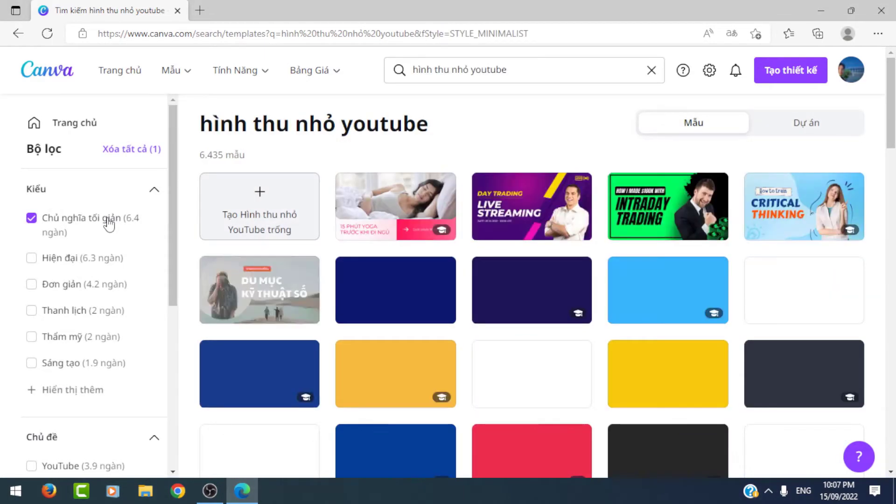
{"action": "left_click", "coordinate": [111, 224]}
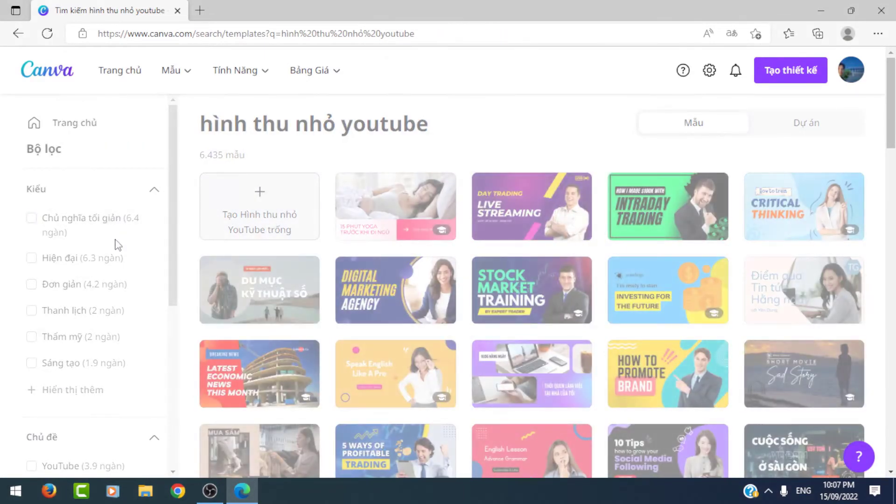
{"action": "scroll", "coordinate": [111, 233], "scroll_direction": "down", "scroll_amount": 1}
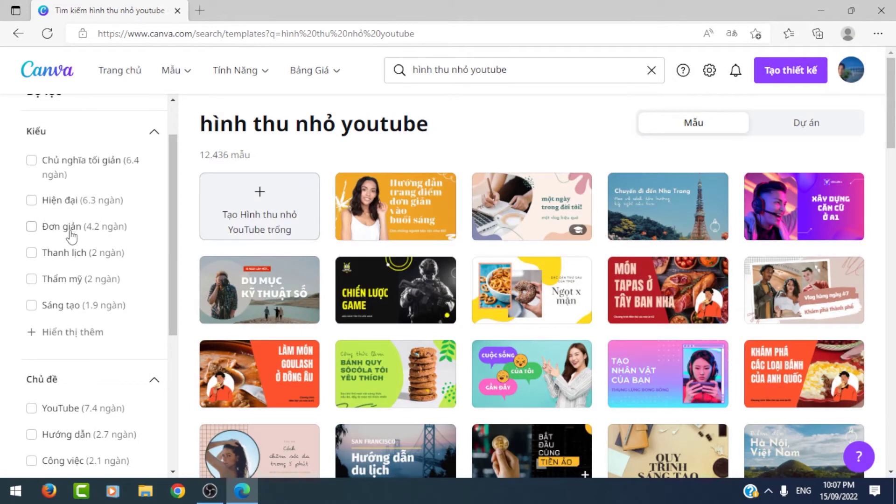
{"action": "scroll", "coordinate": [93, 280], "scroll_direction": "down", "scroll_amount": 3}
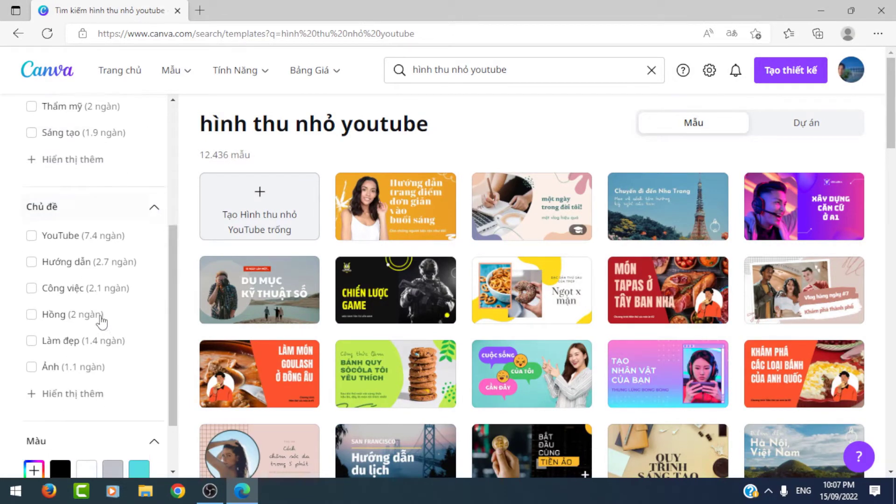
{"action": "scroll", "coordinate": [101, 322], "scroll_direction": "down", "scroll_amount": 2}
Step: Expand the full list of Chủ đề topic filters and scroll through it
{"action": "left_click", "coordinate": [99, 322]}
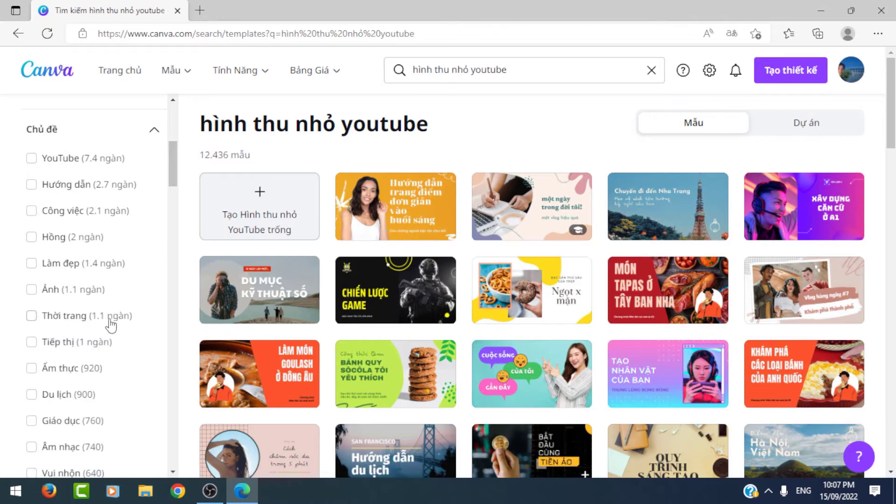
{"action": "scroll", "coordinate": [110, 322], "scroll_direction": "down", "scroll_amount": 3}
{"action": "scroll", "coordinate": [111, 322], "scroll_direction": "down", "scroll_amount": 2}
{"action": "scroll", "coordinate": [110, 324], "scroll_direction": "down", "scroll_amount": 3}
{"action": "scroll", "coordinate": [111, 329], "scroll_direction": "down", "scroll_amount": 3}
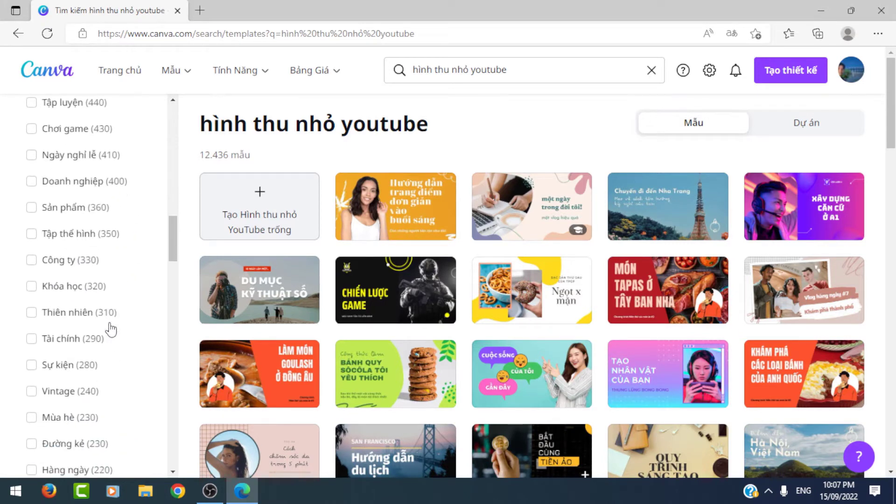
{"action": "scroll", "coordinate": [110, 330], "scroll_direction": "down", "scroll_amount": 3}
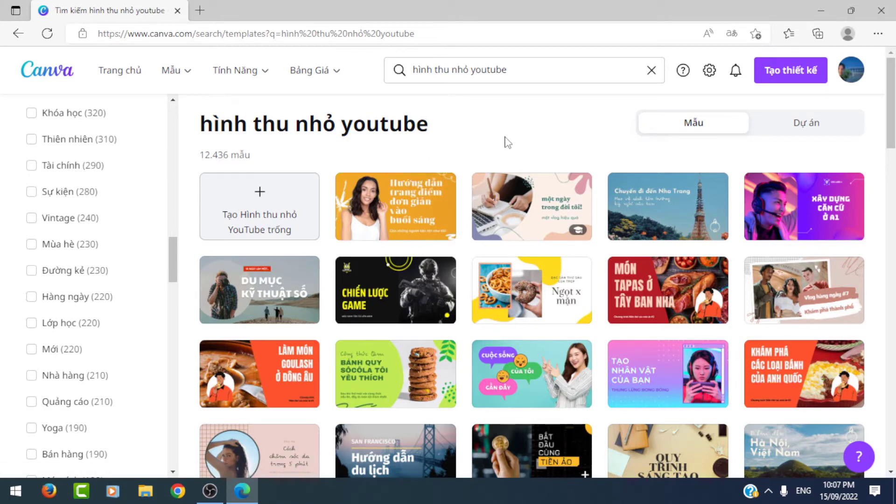
{"action": "scroll", "coordinate": [506, 177], "scroll_direction": "down", "scroll_amount": 3}
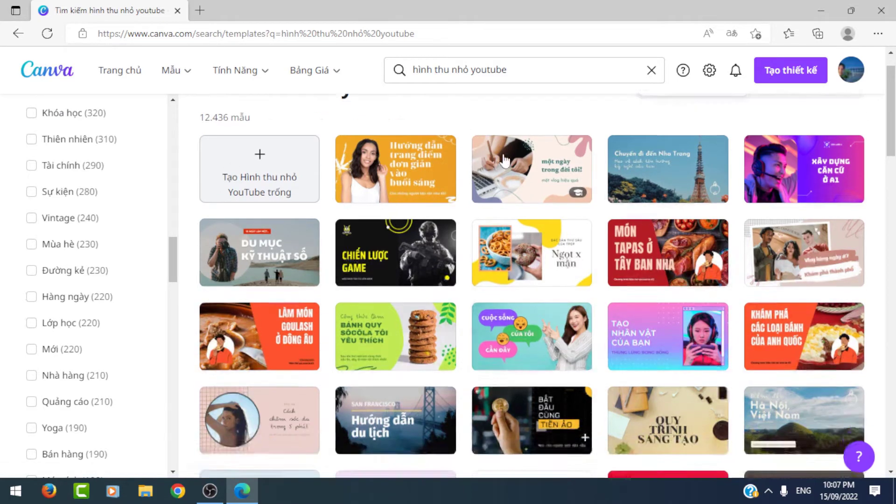
{"action": "scroll", "coordinate": [501, 242], "scroll_direction": "down", "scroll_amount": 4}
{"action": "scroll", "coordinate": [497, 286], "scroll_direction": "down", "scroll_amount": 3}
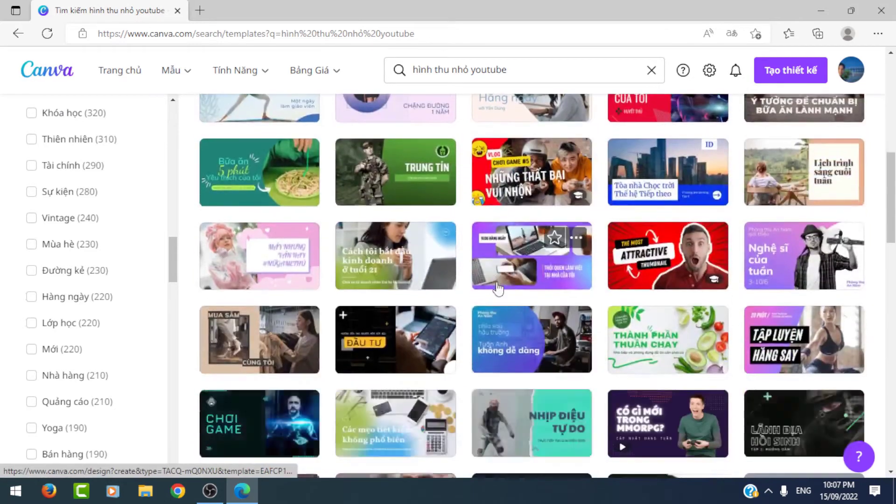
{"action": "scroll", "coordinate": [497, 286], "scroll_direction": "down", "scroll_amount": 4}
{"action": "scroll", "coordinate": [498, 287], "scroll_direction": "down", "scroll_amount": 1}
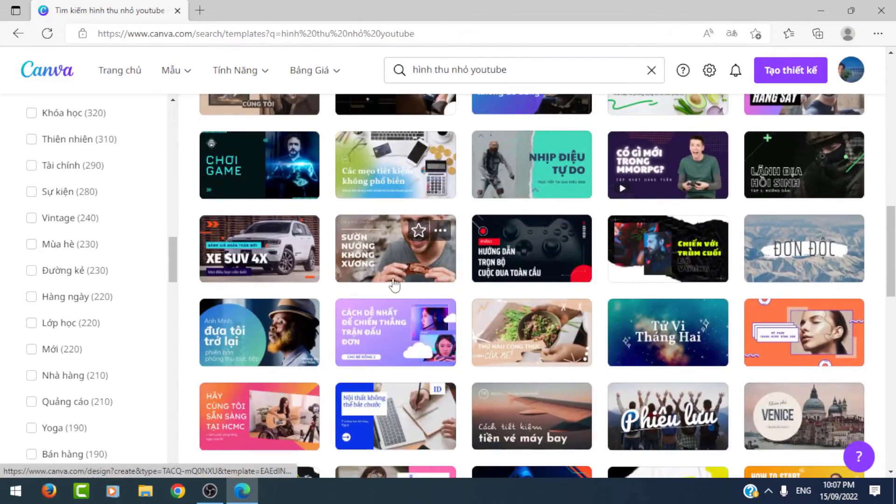
{"action": "scroll", "coordinate": [388, 280], "scroll_direction": "down", "scroll_amount": 1}
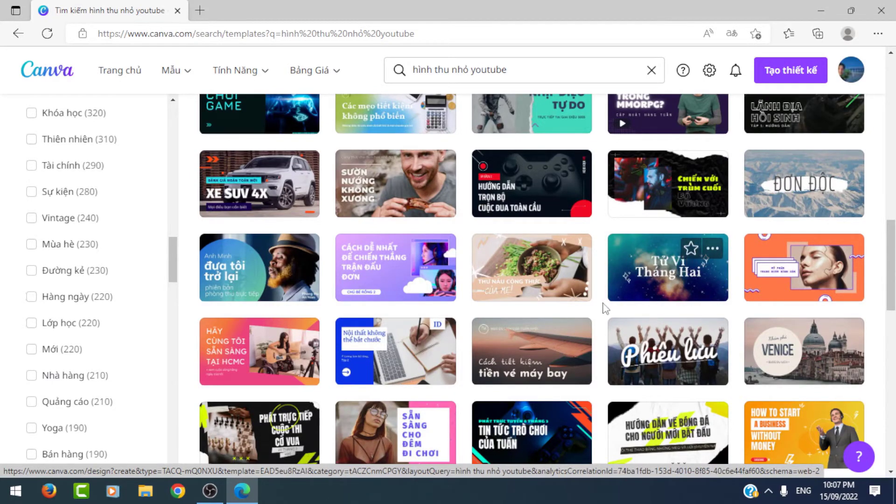
{"action": "scroll", "coordinate": [604, 303], "scroll_direction": "down", "scroll_amount": 1}
{"action": "scroll", "coordinate": [548, 341], "scroll_direction": "down", "scroll_amount": 2}
{"action": "scroll", "coordinate": [548, 342], "scroll_direction": "down", "scroll_amount": 3}
{"action": "scroll", "coordinate": [548, 342], "scroll_direction": "down", "scroll_amount": 4}
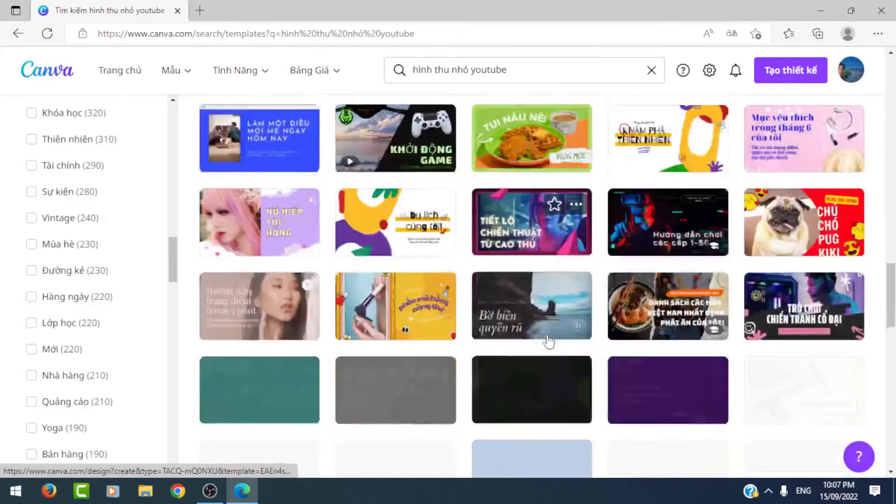
{"action": "scroll", "coordinate": [548, 341], "scroll_direction": "down", "scroll_amount": 1}
{"action": "scroll", "coordinate": [548, 341], "scroll_direction": "down", "scroll_amount": 2}
{"action": "scroll", "coordinate": [548, 342], "scroll_direction": "down", "scroll_amount": 1}
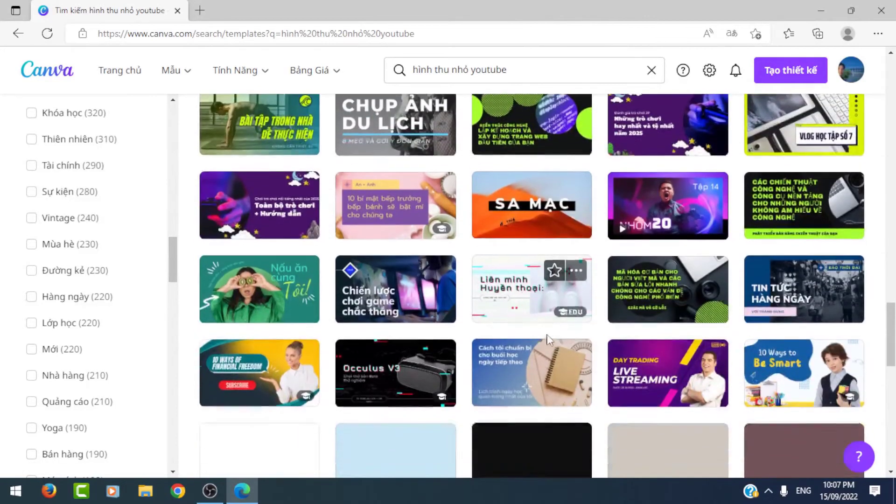
{"action": "scroll", "coordinate": [548, 342], "scroll_direction": "down", "scroll_amount": 2}
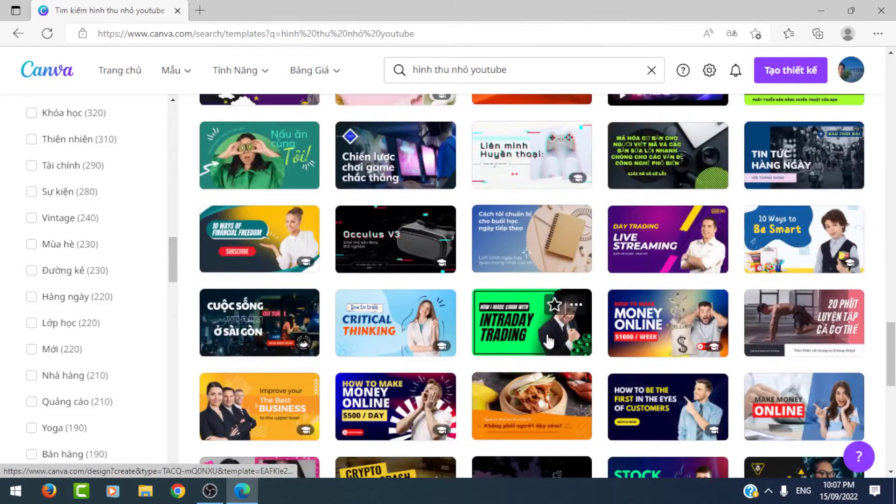
{"action": "scroll", "coordinate": [548, 341], "scroll_direction": "down", "scroll_amount": 1}
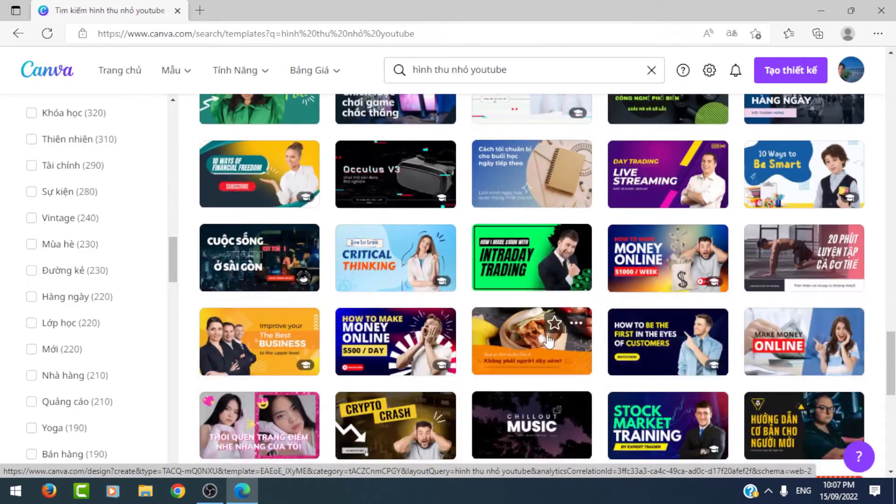
{"action": "scroll", "coordinate": [549, 342], "scroll_direction": "down", "scroll_amount": 1}
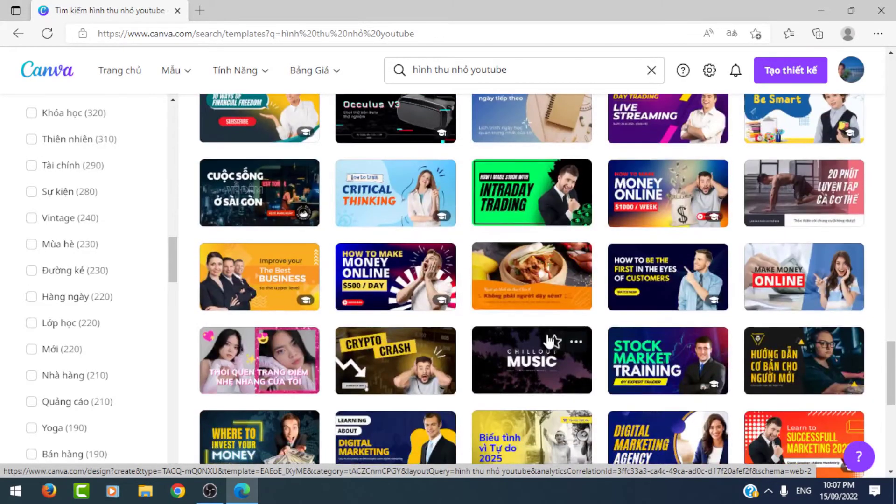
{"action": "scroll", "coordinate": [548, 341], "scroll_direction": "down", "scroll_amount": 4}
{"action": "scroll", "coordinate": [549, 341], "scroll_direction": "down", "scroll_amount": 2}
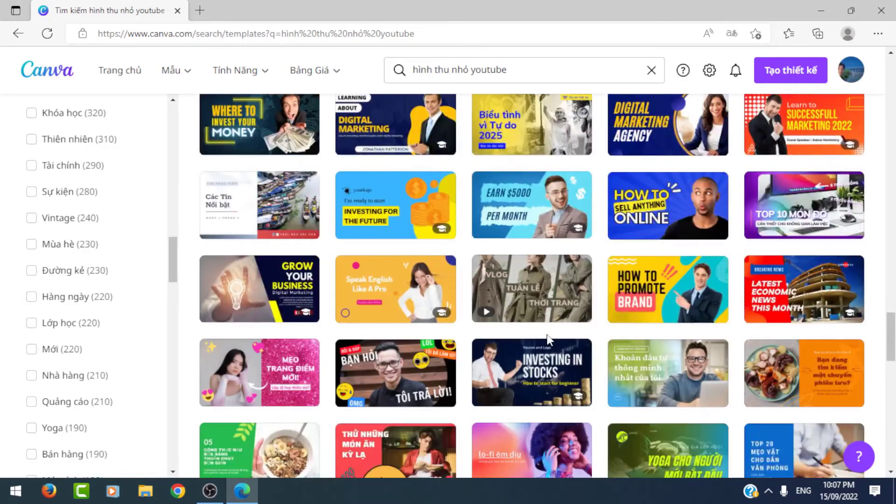
{"action": "scroll", "coordinate": [549, 341], "scroll_direction": "down", "scroll_amount": 2}
{"action": "scroll", "coordinate": [548, 342], "scroll_direction": "down", "scroll_amount": 2}
{"action": "scroll", "coordinate": [548, 342], "scroll_direction": "down", "scroll_amount": 3}
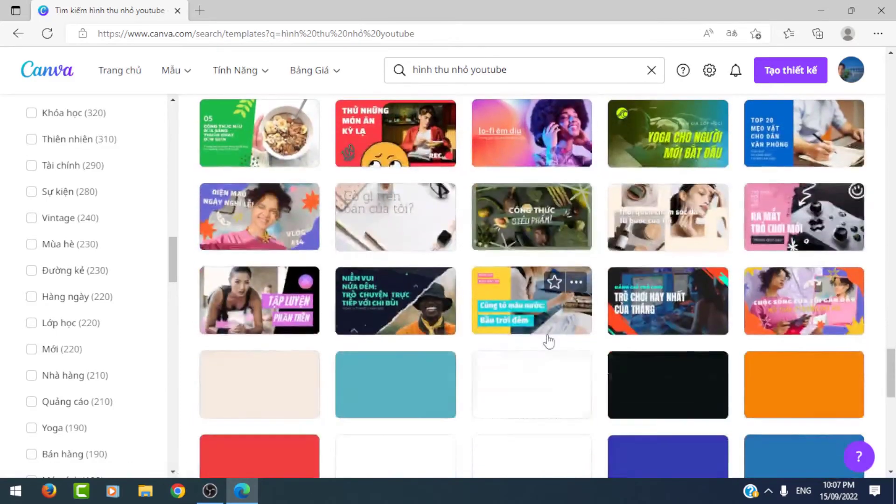
{"action": "scroll", "coordinate": [548, 342], "scroll_direction": "down", "scroll_amount": 2}
{"action": "scroll", "coordinate": [548, 342], "scroll_direction": "down", "scroll_amount": 2}
{"action": "scroll", "coordinate": [549, 342], "scroll_direction": "down", "scroll_amount": 1}
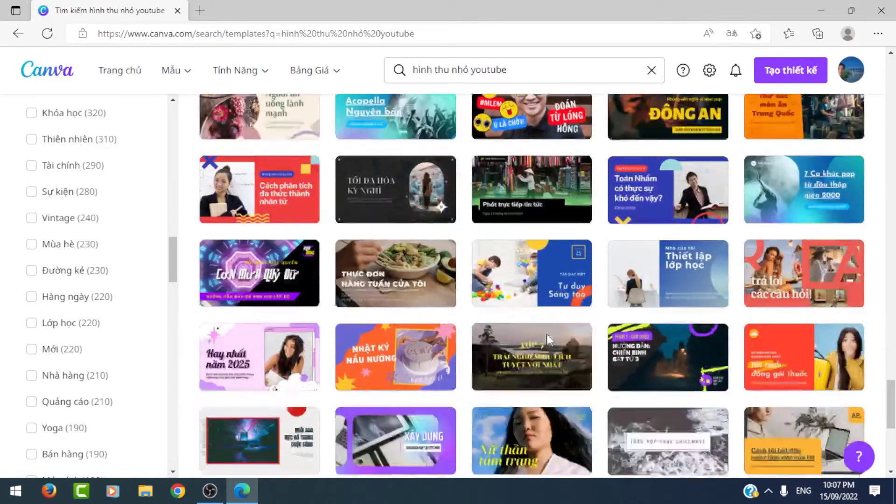
{"action": "scroll", "coordinate": [548, 342], "scroll_direction": "down", "scroll_amount": 3}
{"action": "scroll", "coordinate": [549, 341], "scroll_direction": "up", "scroll_amount": 6}
{"action": "scroll", "coordinate": [549, 342], "scroll_direction": "up", "scroll_amount": 5}
{"action": "scroll", "coordinate": [546, 332], "scroll_direction": "up", "scroll_amount": 4}
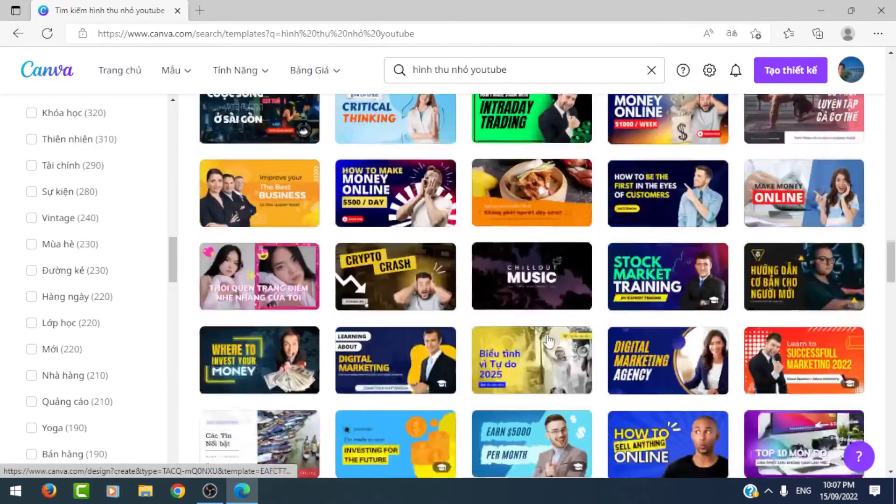
{"action": "scroll", "coordinate": [547, 335], "scroll_direction": "up", "scroll_amount": 2}
{"action": "scroll", "coordinate": [547, 334], "scroll_direction": "up", "scroll_amount": 1}
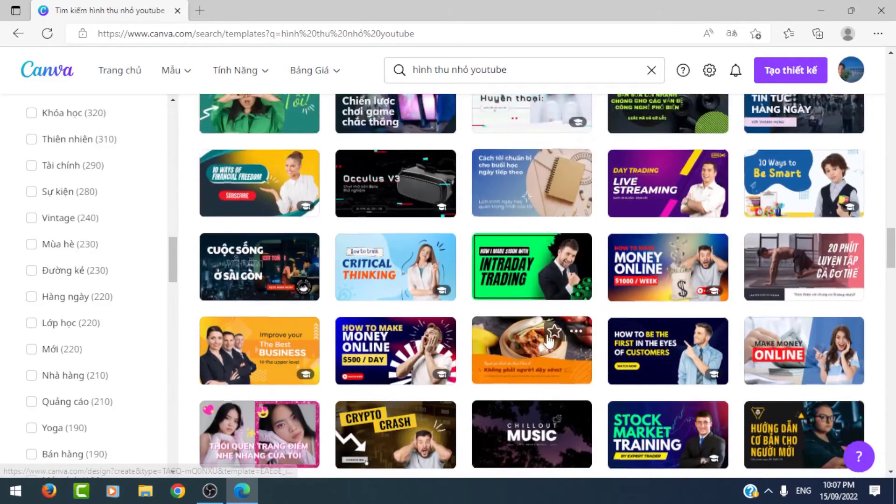
{"action": "scroll", "coordinate": [548, 338], "scroll_direction": "up", "scroll_amount": 1}
{"action": "scroll", "coordinate": [548, 342], "scroll_direction": "up", "scroll_amount": 1}
{"action": "scroll", "coordinate": [548, 341], "scroll_direction": "up", "scroll_amount": 1}
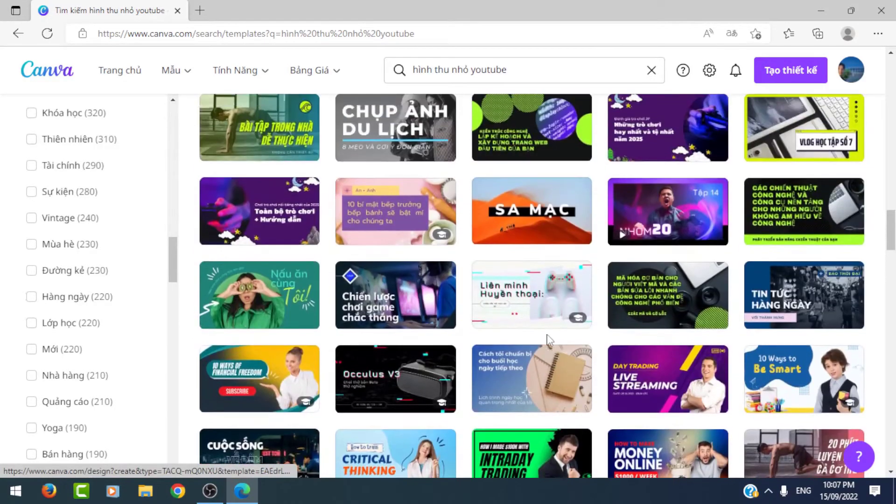
{"action": "scroll", "coordinate": [548, 342], "scroll_direction": "up", "scroll_amount": 1}
{"action": "scroll", "coordinate": [549, 342], "scroll_direction": "up", "scroll_amount": 2}
{"action": "scroll", "coordinate": [549, 341], "scroll_direction": "up", "scroll_amount": 1}
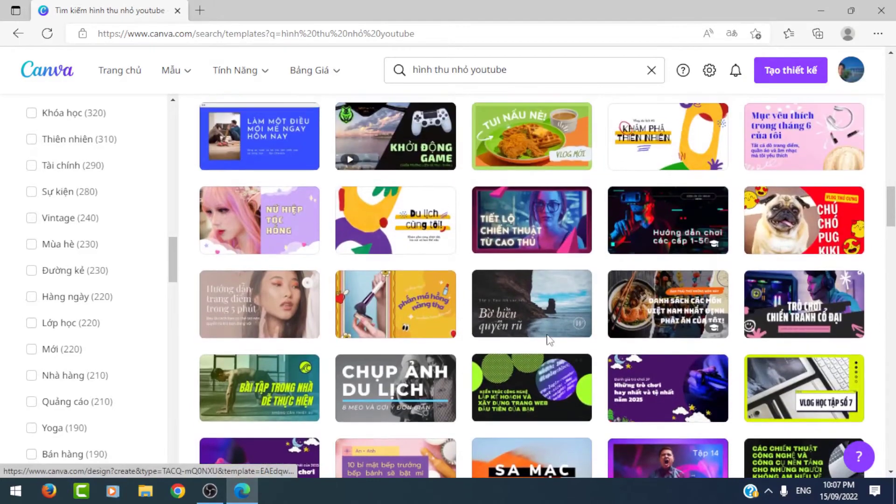
{"action": "scroll", "coordinate": [549, 342], "scroll_direction": "up", "scroll_amount": 1}
{"action": "scroll", "coordinate": [550, 342], "scroll_direction": "up", "scroll_amount": 1}
{"action": "scroll", "coordinate": [548, 341], "scroll_direction": "up", "scroll_amount": 1}
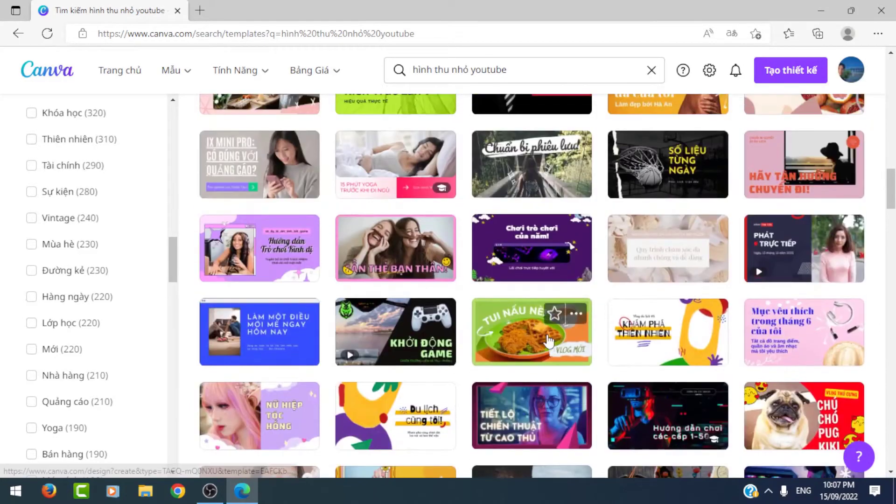
{"action": "scroll", "coordinate": [548, 341], "scroll_direction": "up", "scroll_amount": 2}
{"action": "scroll", "coordinate": [549, 340], "scroll_direction": "up", "scroll_amount": 1}
{"action": "scroll", "coordinate": [548, 339], "scroll_direction": "up", "scroll_amount": 3}
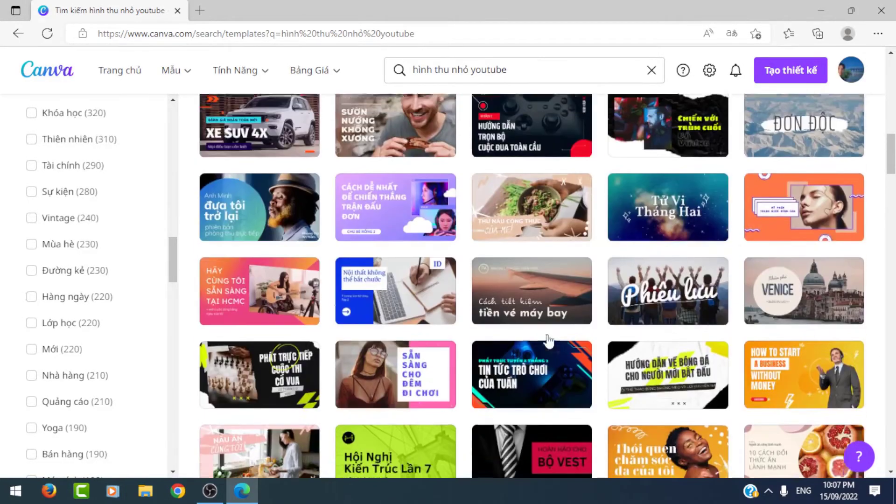
{"action": "scroll", "coordinate": [548, 341], "scroll_direction": "up", "scroll_amount": 2}
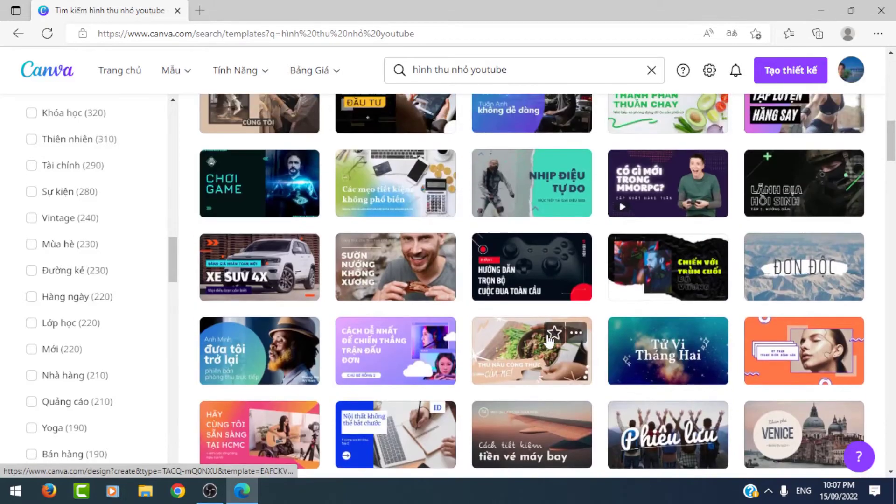
{"action": "scroll", "coordinate": [549, 340], "scroll_direction": "up", "scroll_amount": 3}
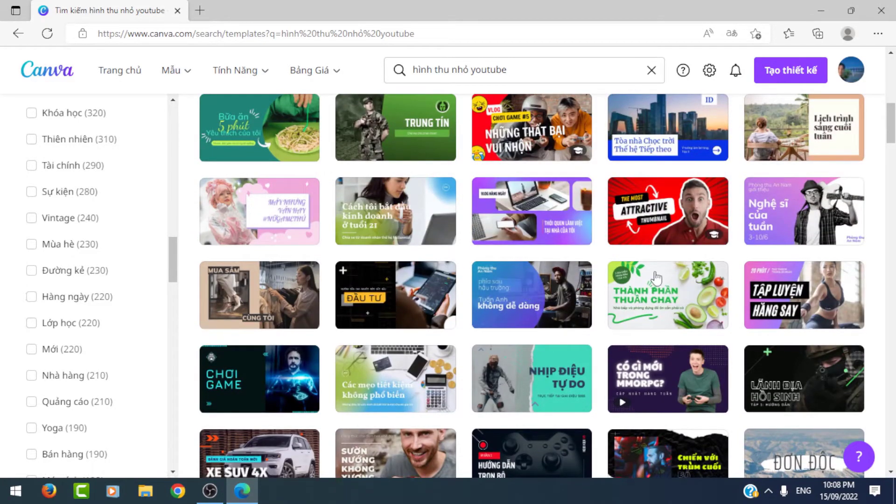
{"action": "scroll", "coordinate": [641, 292], "scroll_direction": "up", "scroll_amount": 1}
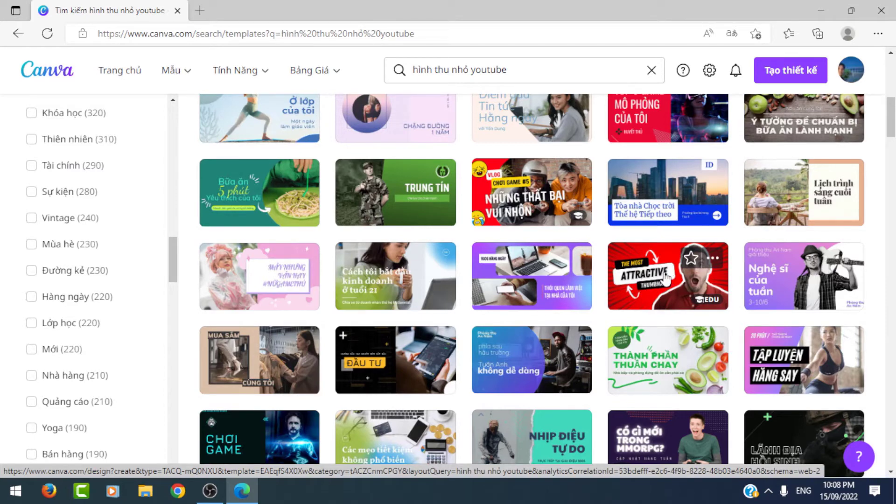
Step: Open the 'The Most Attractive Thumbnail' template and delete the surprised man's photo
{"action": "left_click", "coordinate": [666, 279]}
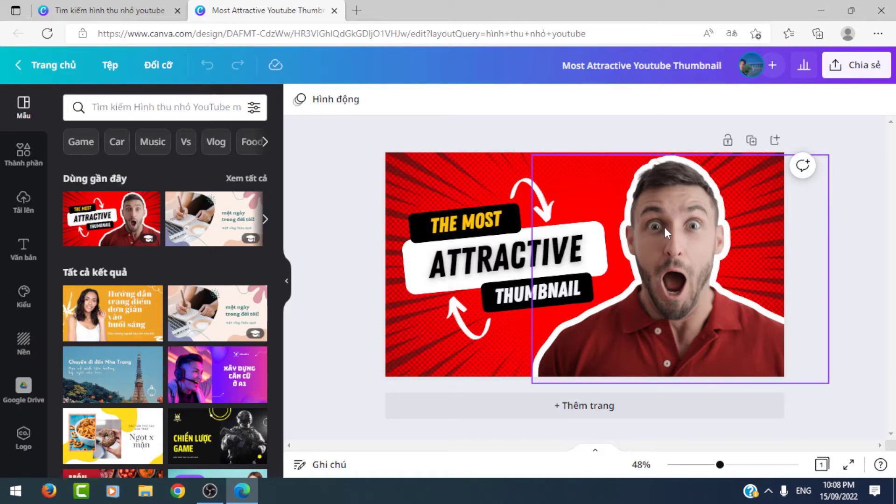
{"action": "left_click", "coordinate": [691, 209]}
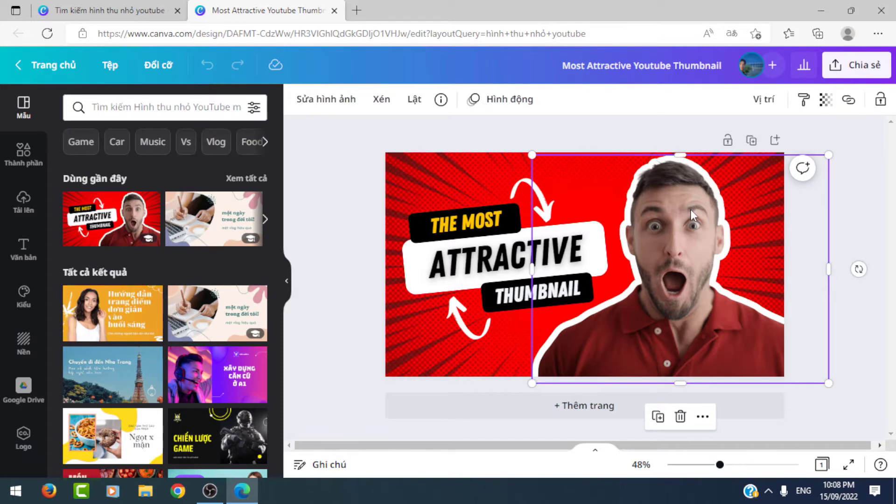
{"action": "key", "text": "Delete"}
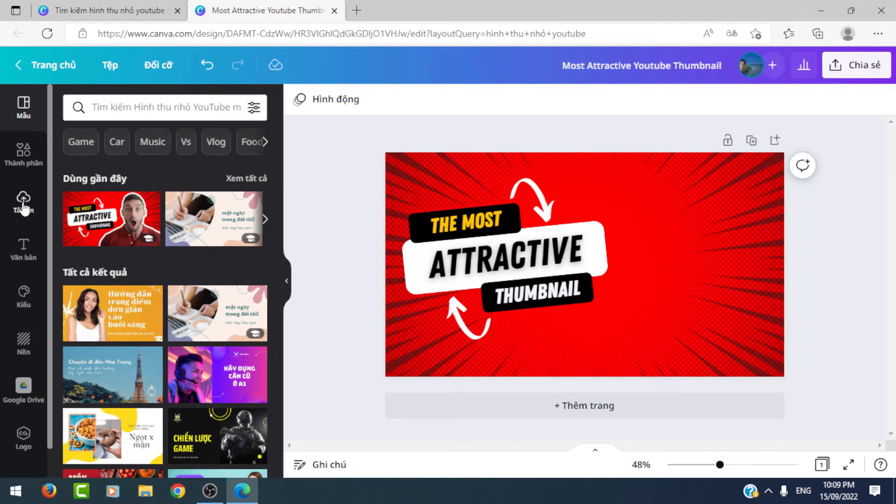
Step: Upload IMG_20220802_183231 from the PIC folder into Canva's uploads
{"action": "left_click", "coordinate": [23, 199]}
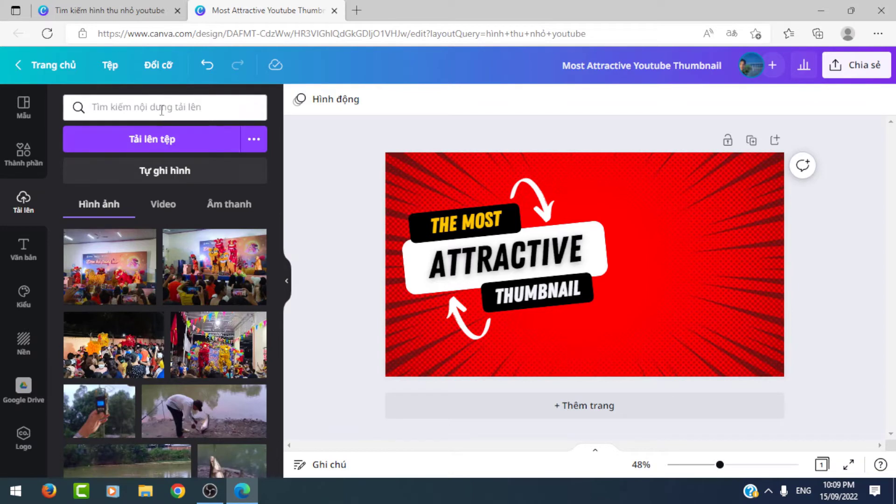
{"action": "left_click", "coordinate": [162, 140]}
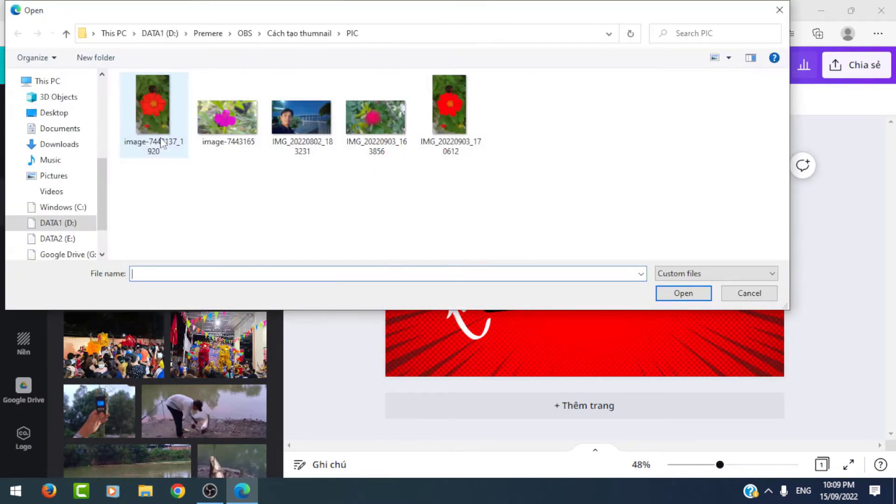
{"action": "left_click", "coordinate": [301, 124]}
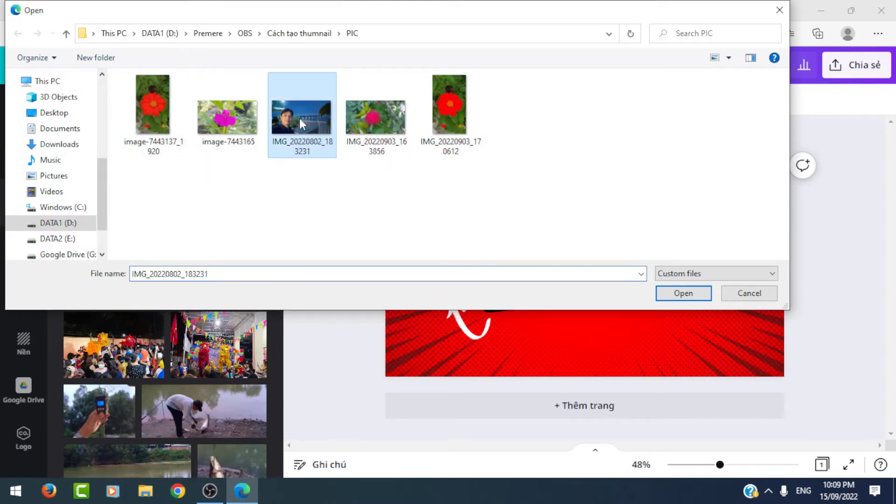
{"action": "left_click", "coordinate": [677, 293]}
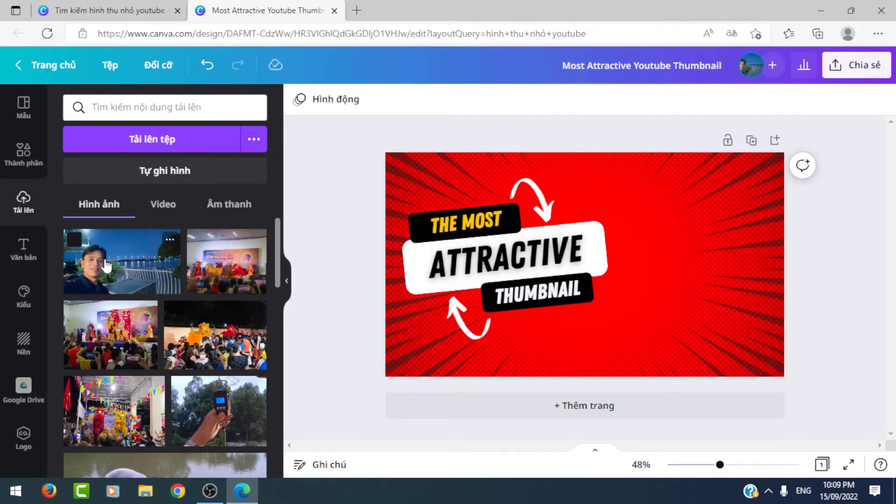
Step: Place the uploaded selfie on the thumbnail, resized, removing an accidental extra copy
{"action": "mouse_move", "coordinate": [106, 267]}
{"action": "left_mouse_down"}
{"action": "mouse_move", "coordinate": [643, 256]}
{"action": "mouse_move", "coordinate": [595, 278]}
{"action": "left_mouse_up"}
{"action": "left_click_drag", "start_coordinate": [809, 369], "coordinate": [708, 319]}
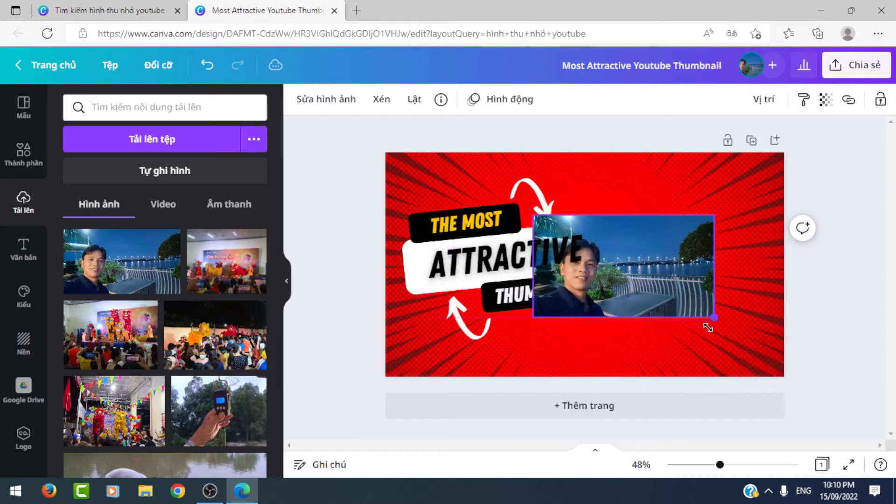
{"action": "left_click_drag", "start_coordinate": [643, 296], "coordinate": [706, 322]}
{"action": "mouse_move", "coordinate": [122, 262]}
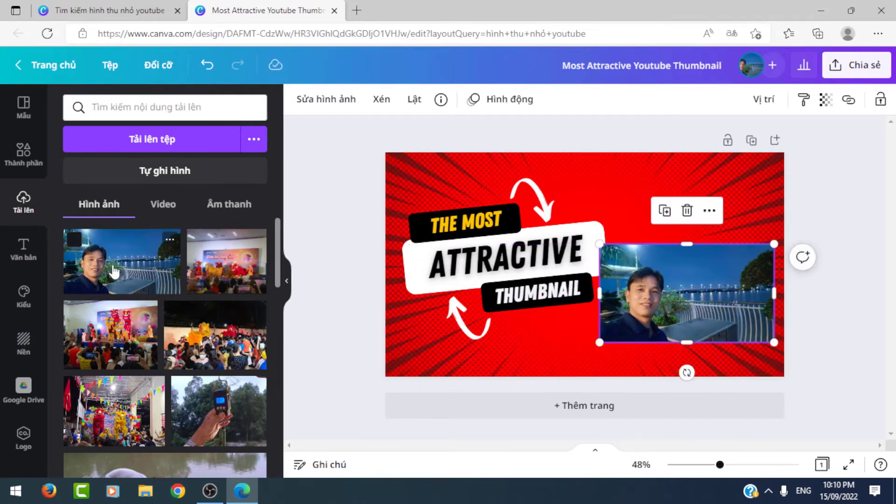
{"action": "left_click", "coordinate": [114, 271]}
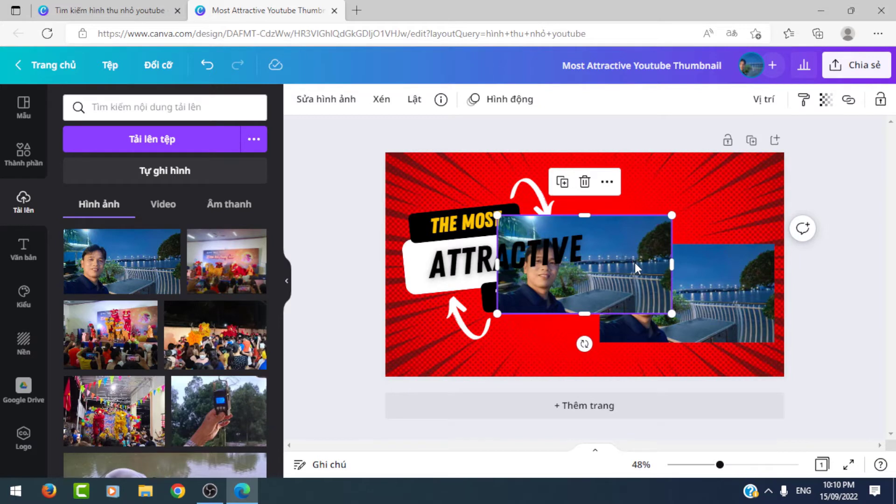
{"action": "key", "text": "Delete"}
{"action": "left_click", "coordinate": [668, 280]}
{"action": "mouse_move", "coordinate": [669, 280]}
{"action": "left_mouse_down"}
{"action": "mouse_move", "coordinate": [678, 309]}
{"action": "mouse_move", "coordinate": [530, 400]}
{"action": "mouse_move", "coordinate": [633, 316]}
{"action": "mouse_move", "coordinate": [605, 333]}
{"action": "left_mouse_up"}
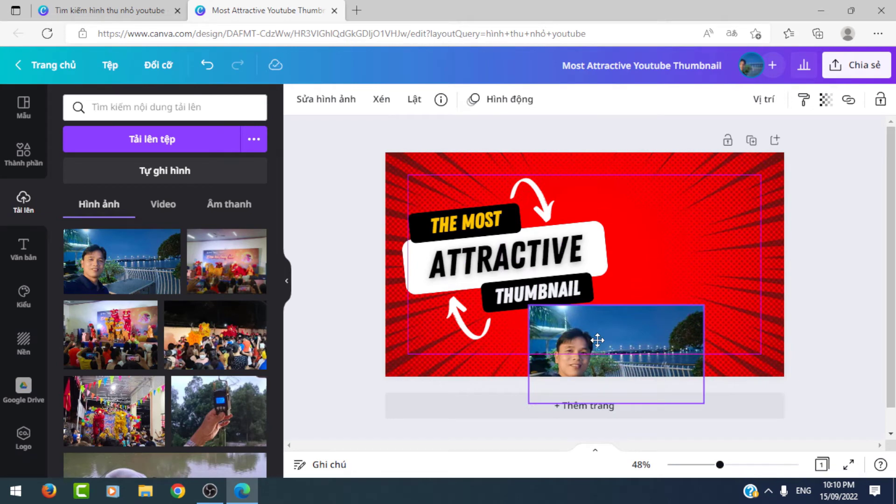
Step: Shift the title text and arrows toward the right side of the thumbnail
{"action": "left_click", "coordinate": [597, 340]}
{"action": "mouse_move", "coordinate": [322, 160]}
{"action": "left_mouse_down"}
{"action": "mouse_move", "coordinate": [633, 334]}
{"action": "mouse_move", "coordinate": [637, 346]}
{"action": "left_mouse_up"}
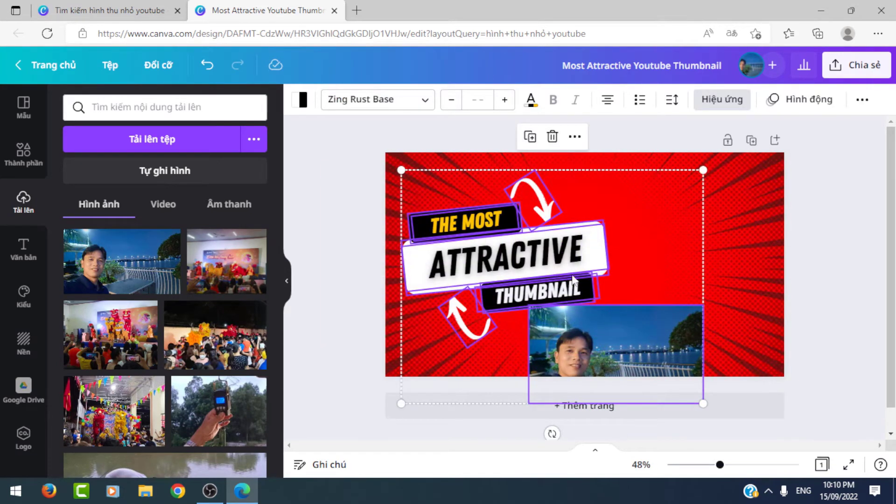
{"action": "left_click_drag", "start_coordinate": [600, 183], "coordinate": [735, 167]}
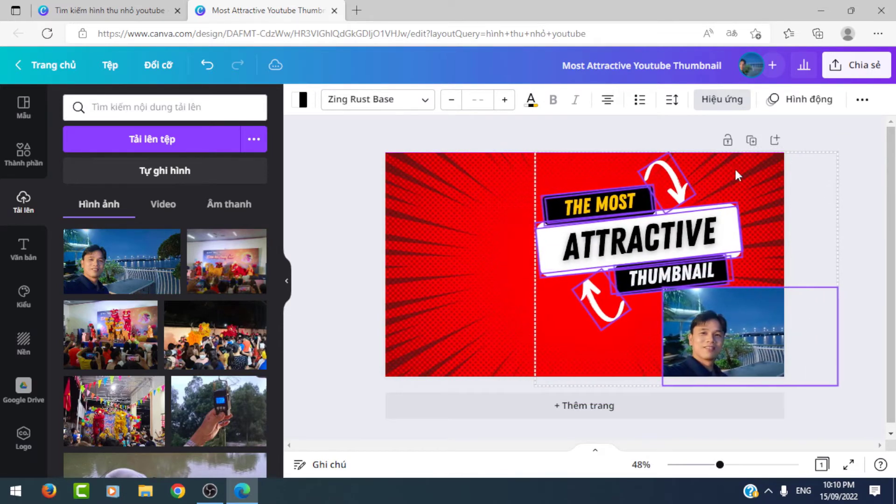
{"action": "left_click", "coordinate": [363, 274]}
{"action": "mouse_move", "coordinate": [744, 317]}
{"action": "left_mouse_down"}
{"action": "mouse_move", "coordinate": [469, 311]}
{"action": "mouse_move", "coordinate": [474, 305]}
{"action": "left_mouse_up"}
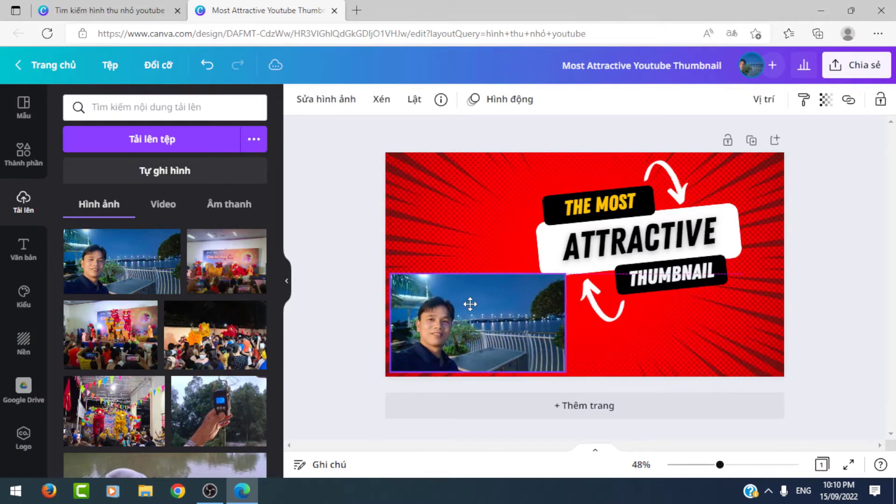
{"action": "mouse_move", "coordinate": [842, 138]}
{"action": "left_mouse_down"}
{"action": "mouse_move", "coordinate": [572, 317]}
{"action": "mouse_move", "coordinate": [529, 335]}
{"action": "left_mouse_up"}
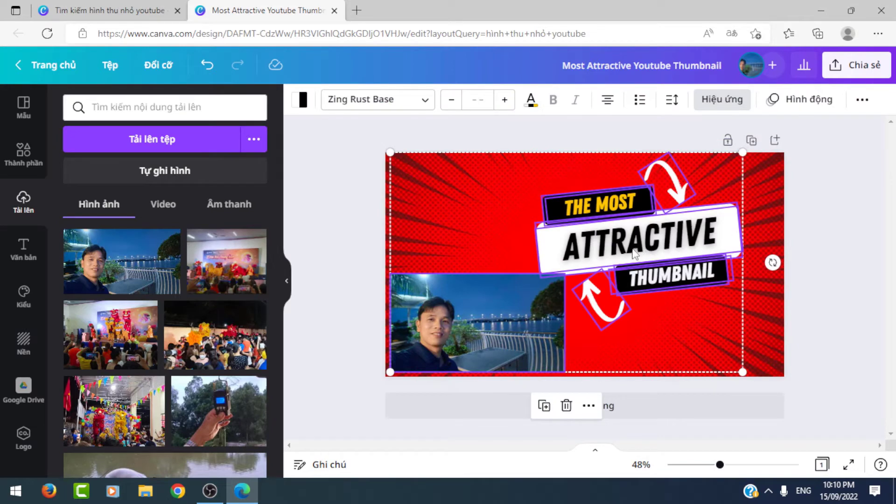
{"action": "mouse_move", "coordinate": [631, 247]}
{"action": "left_mouse_down"}
{"action": "mouse_move", "coordinate": [664, 242]}
{"action": "mouse_move", "coordinate": [672, 264]}
{"action": "left_mouse_up"}
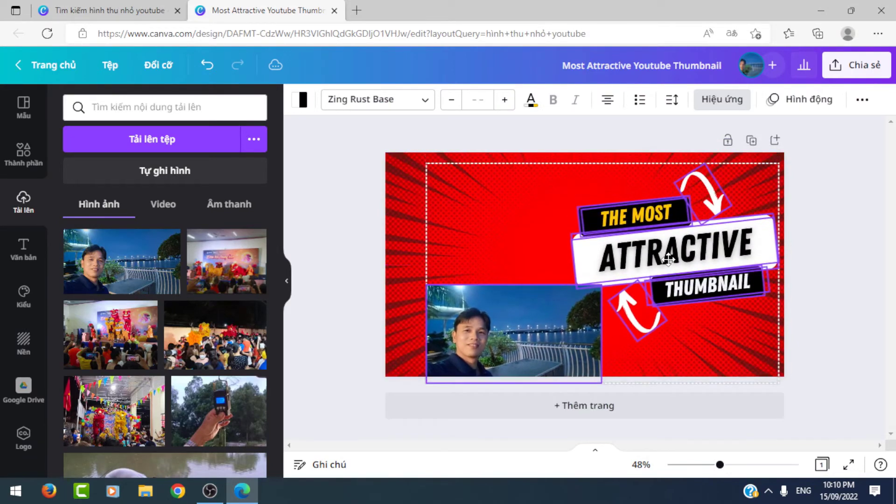
Step: Move the photo into the bottom-left corner, flush with the left edge and taller
{"action": "left_click", "coordinate": [834, 253]}
{"action": "left_click", "coordinate": [565, 340]}
{"action": "left_click_drag", "start_coordinate": [565, 340], "coordinate": [522, 334]}
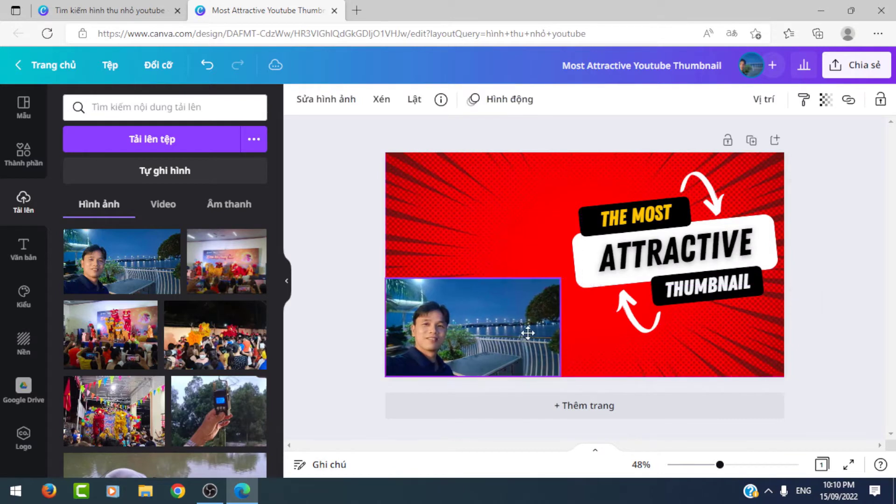
{"action": "left_click_drag", "start_coordinate": [471, 278], "coordinate": [481, 252]}
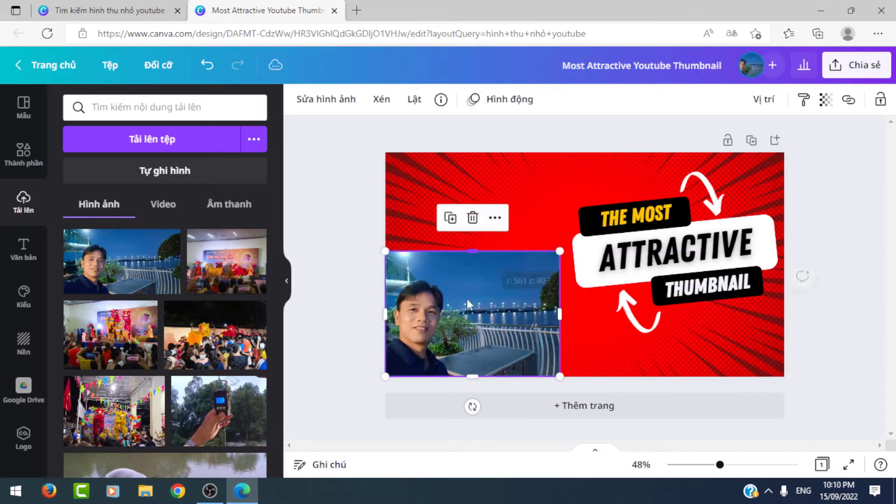
{"action": "left_click_drag", "start_coordinate": [467, 299], "coordinate": [455, 305]}
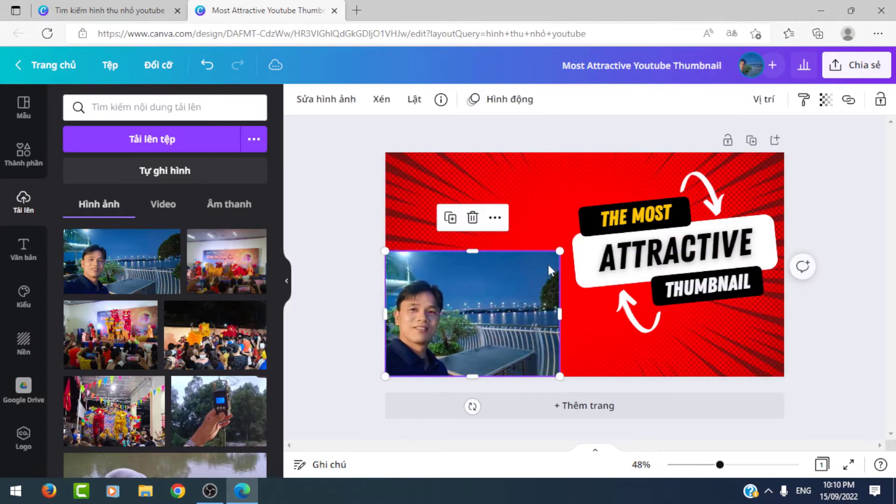
Step: Enlarge the selfie toward the upper right, then narrow it to clear the title
{"action": "left_click_drag", "start_coordinate": [560, 252], "coordinate": [633, 230]}
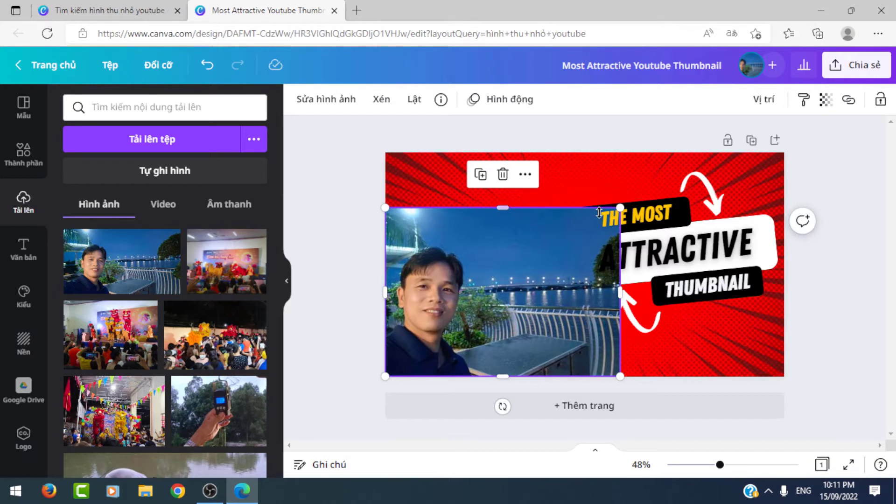
{"action": "left_click_drag", "start_coordinate": [620, 292], "coordinate": [553, 296]}
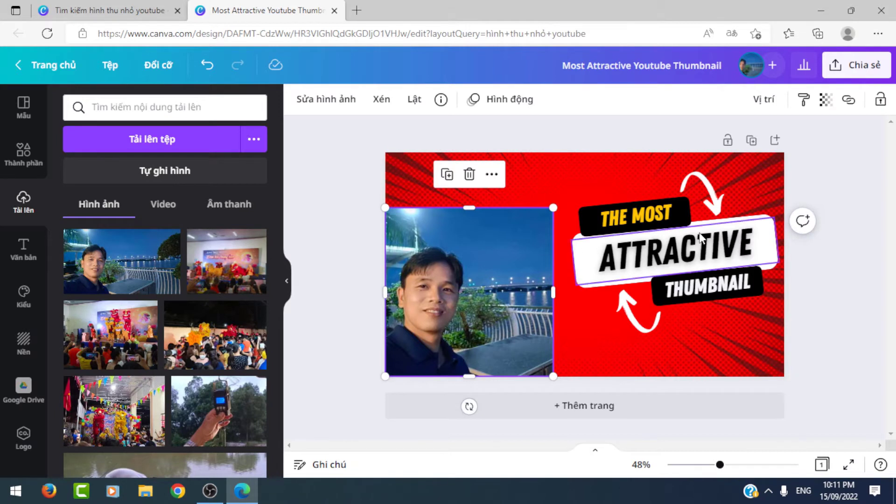
Step: Retype the captions as 'CÁCH TẠO' and 'THUMNAIL YOUTUBE'
{"action": "left_click", "coordinate": [639, 218]}
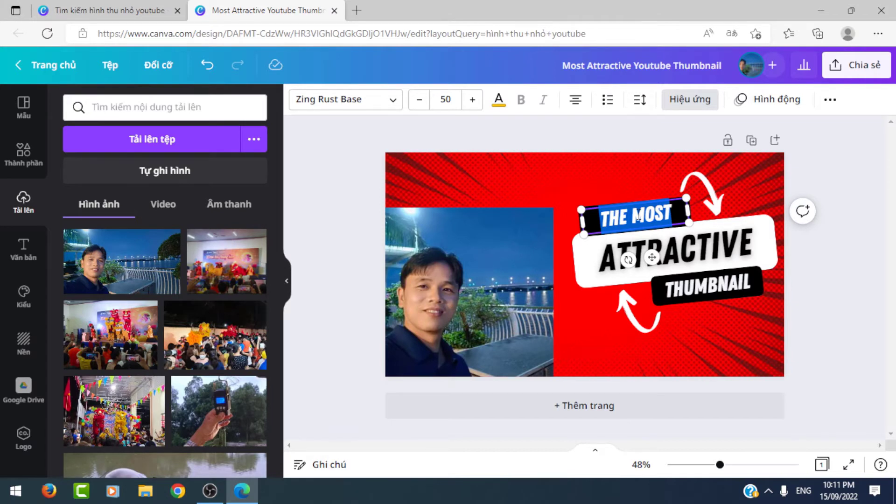
{"action": "type", "text": "CA"}
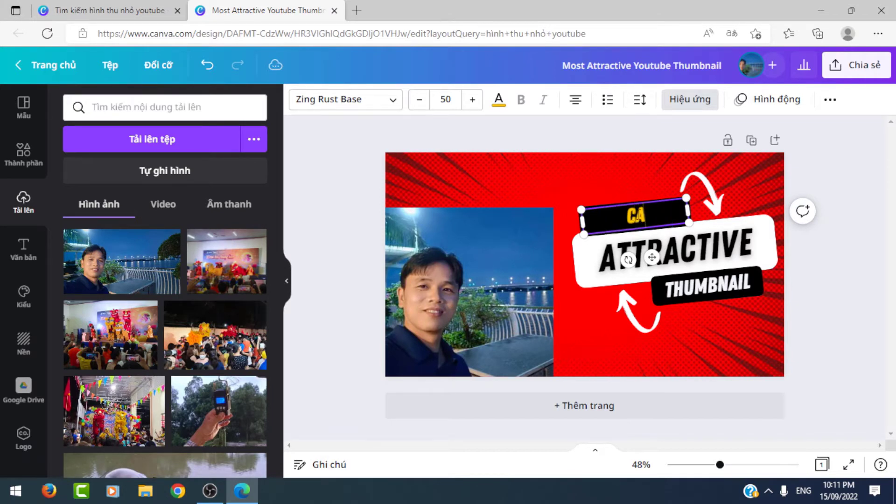
{"action": "type", "text": "CH"}
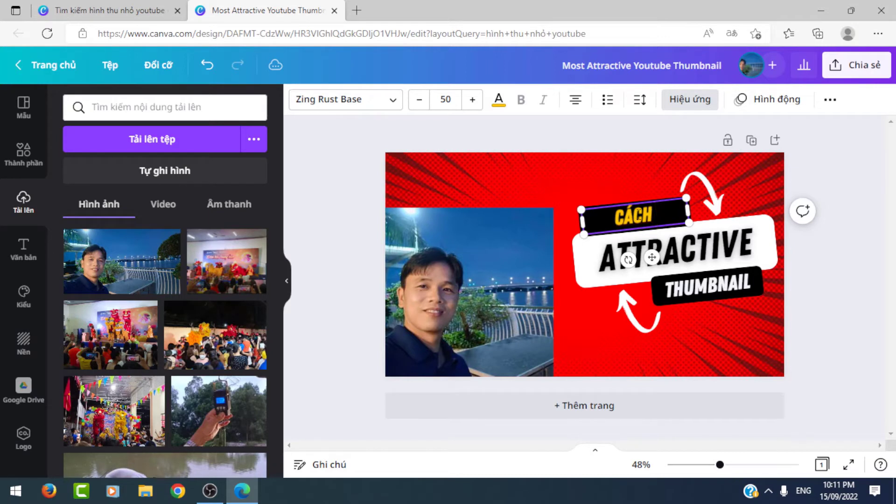
{"action": "type", "text": "s TH"}
{"action": "key", "text": "BackSpace"}
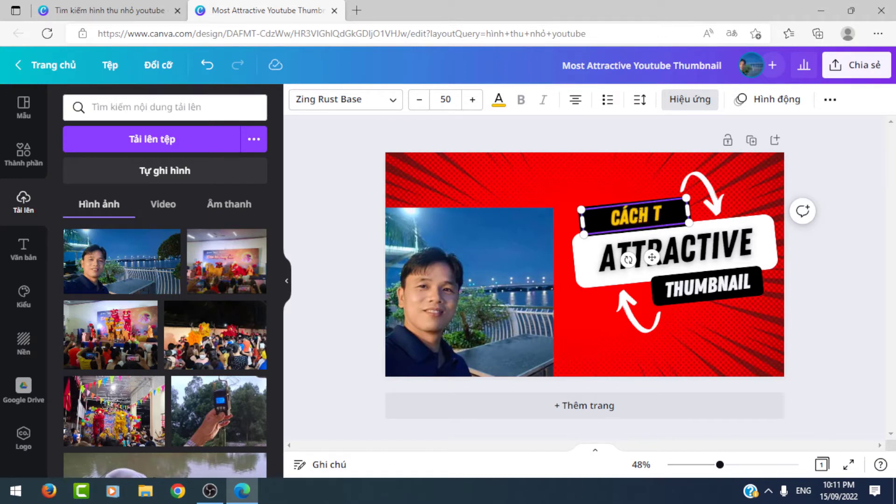
{"action": "type", "text": "AOj"}
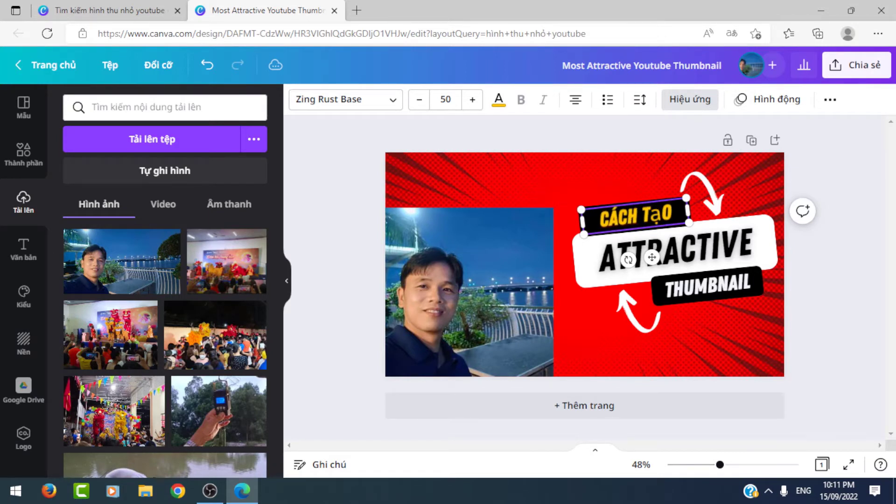
{"action": "left_click", "coordinate": [669, 243]}
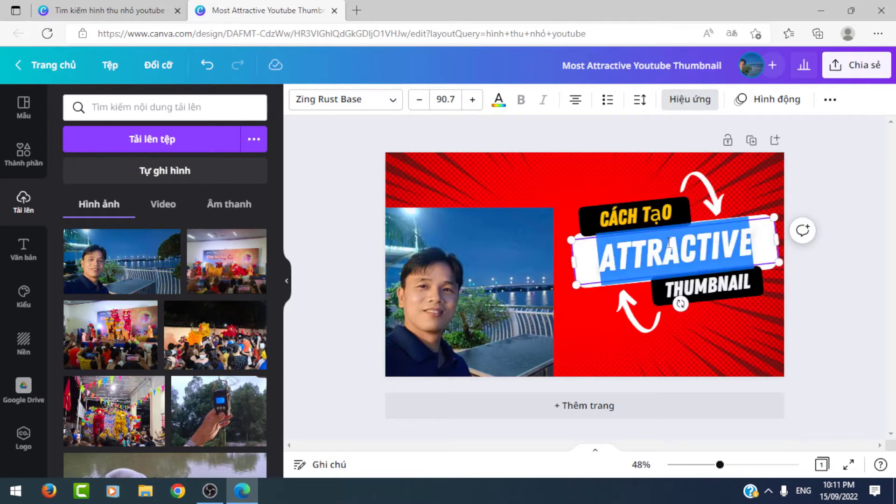
{"action": "type", "text": "THU"}
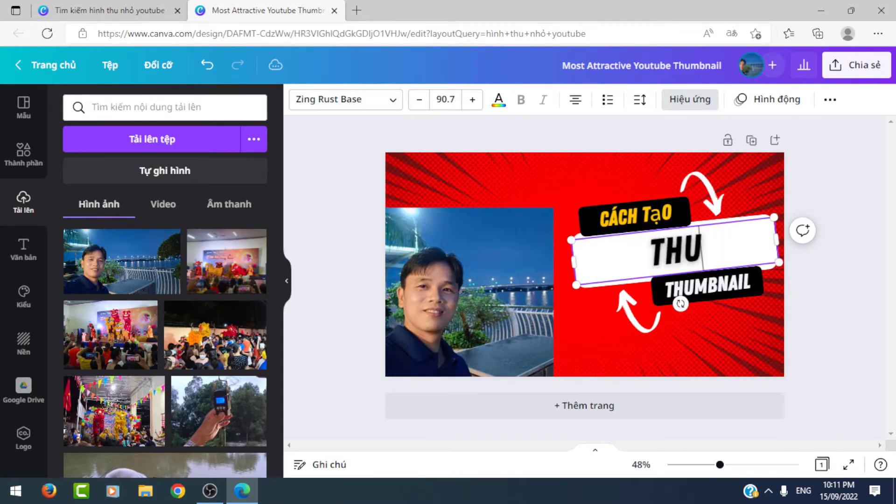
{"action": "type", "text": "MNAIL"}
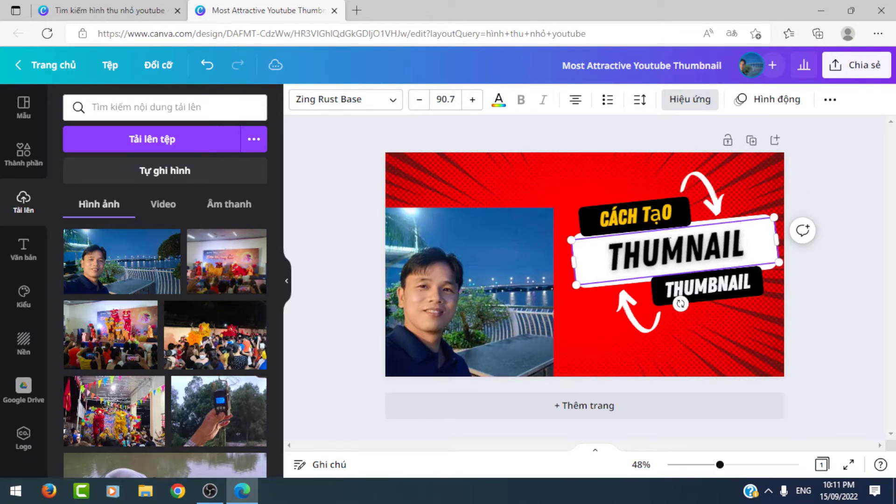
{"action": "type", "text": " YOUTU"}
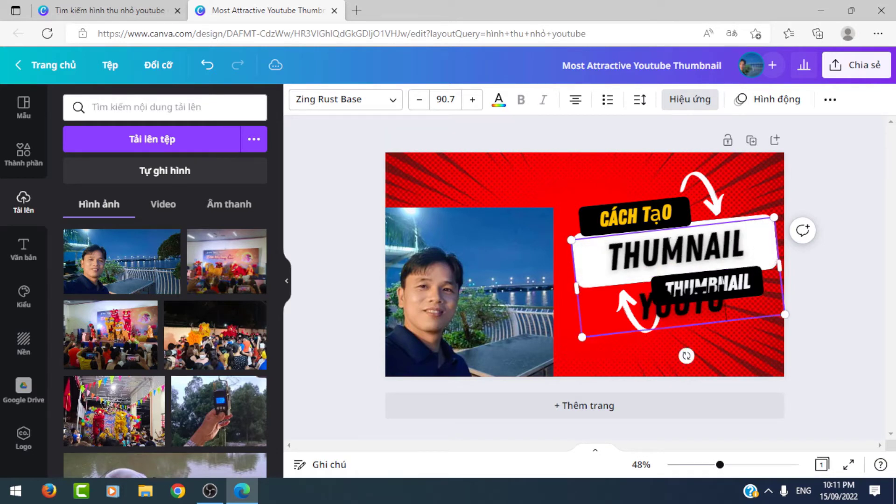
{"action": "type", "text": "BE"}
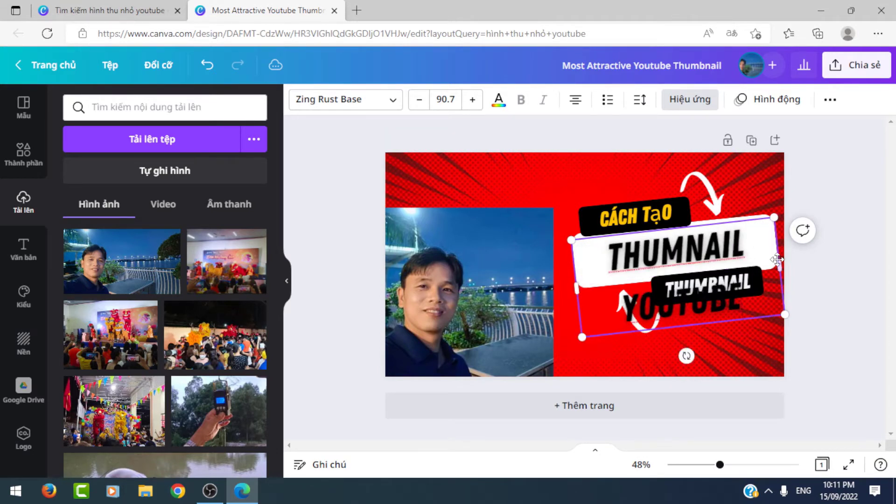
Step: Widen the THUMNAIL YOUTUBE title and shrink its font until it fits one line
{"action": "left_click_drag", "start_coordinate": [780, 264], "coordinate": [786, 261]}
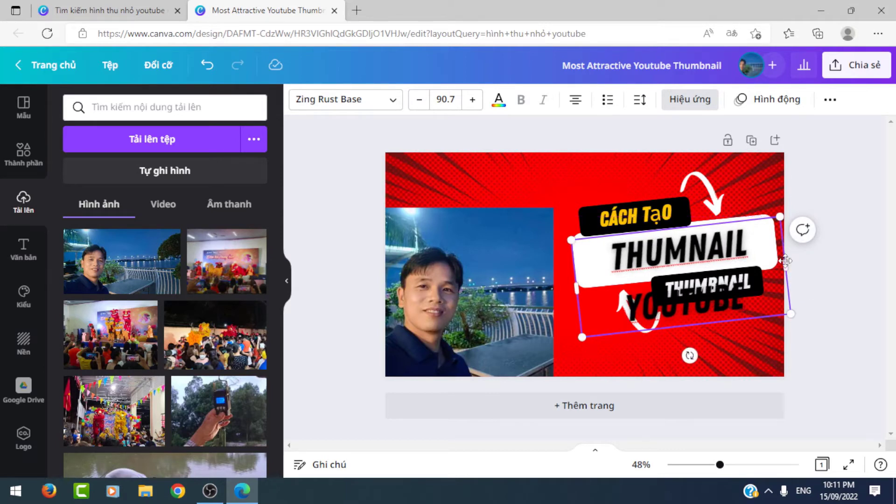
{"action": "left_click", "coordinate": [420, 100]}
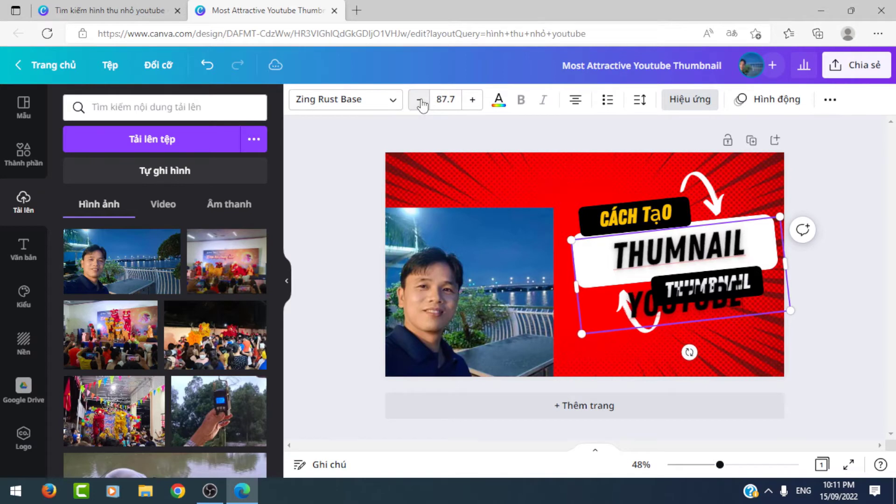
{"action": "left_click", "coordinate": [452, 98]}
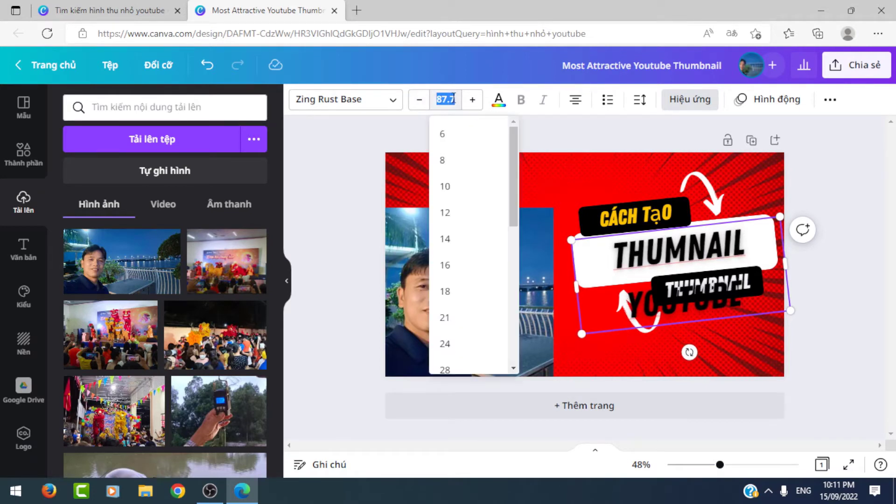
{"action": "left_click", "coordinate": [421, 100]}
{"action": "left_click", "coordinate": [420, 100]}
{"action": "double_click", "coordinate": [420, 100]}
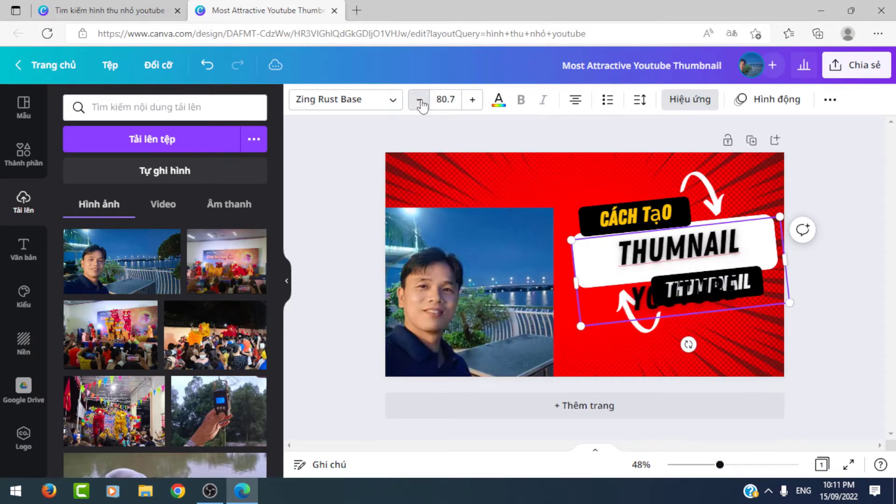
{"action": "triple_click", "coordinate": [419, 100]}
{"action": "double_click", "coordinate": [420, 100]}
{"action": "double_click", "coordinate": [420, 100]}
{"action": "triple_click", "coordinate": [419, 100]}
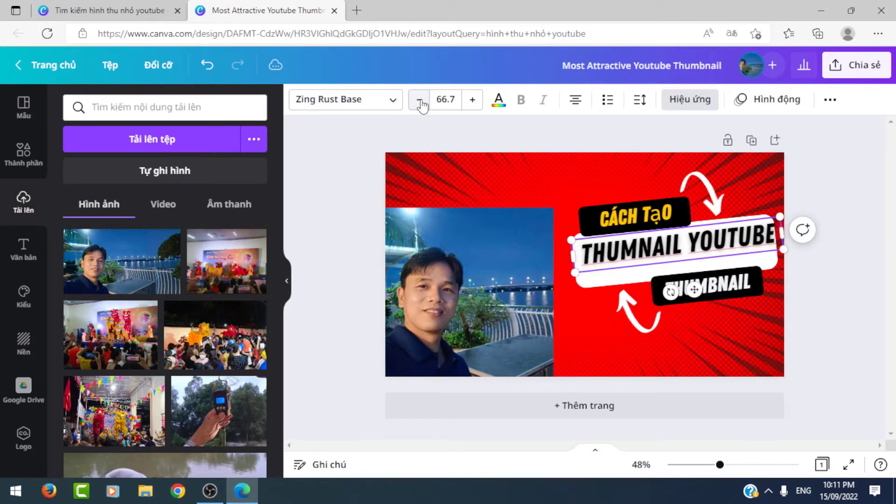
{"action": "left_click", "coordinate": [420, 100]}
{"action": "double_click", "coordinate": [420, 100]}
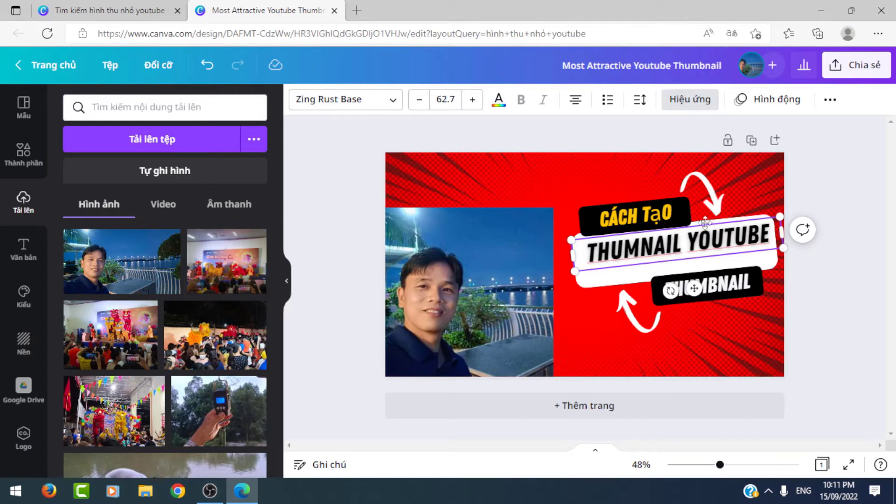
{"action": "left_click_drag", "start_coordinate": [707, 226], "coordinate": [706, 229]}
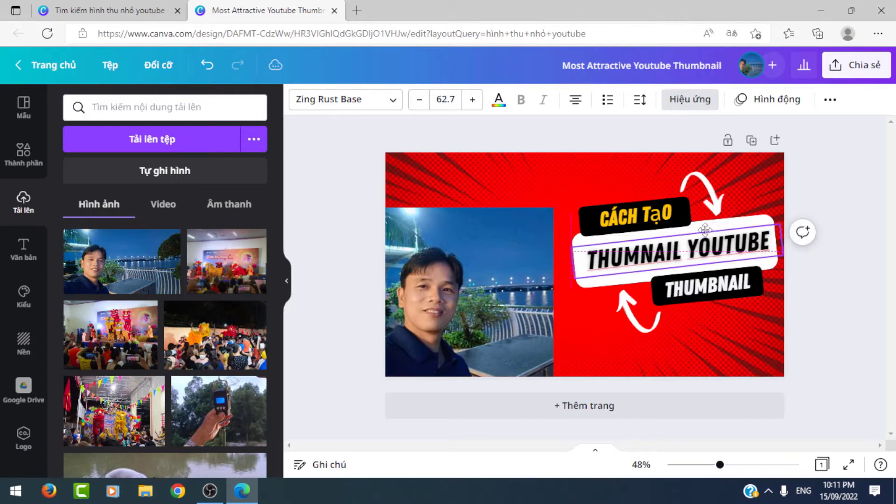
Step: Replace the THUMBNAIL caption with 'ĐƠN GIẢN'
{"action": "left_click", "coordinate": [718, 283]}
{"action": "double_click", "coordinate": [718, 284]}
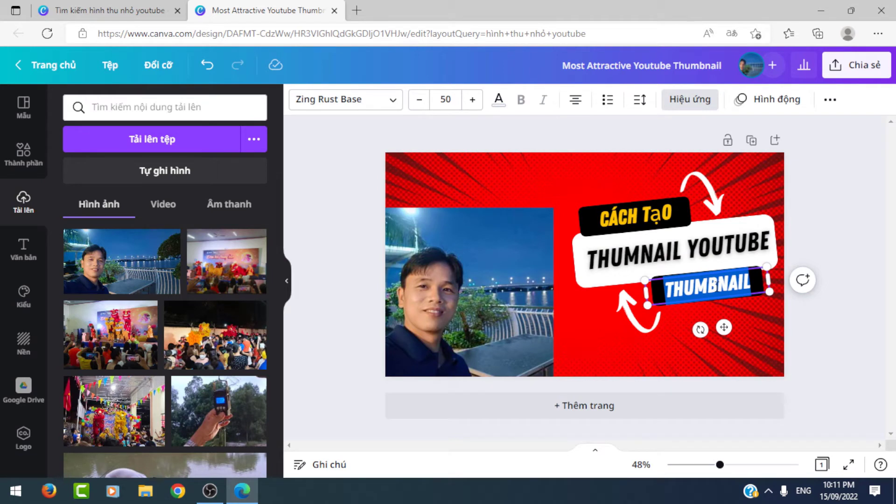
{"action": "type", "text": "Đ"}
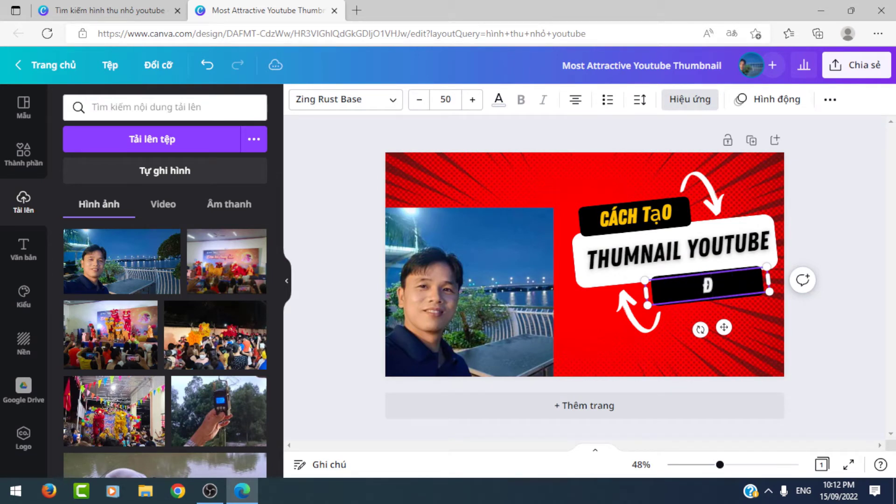
{"action": "type", "text": "ơn GIẢ"}
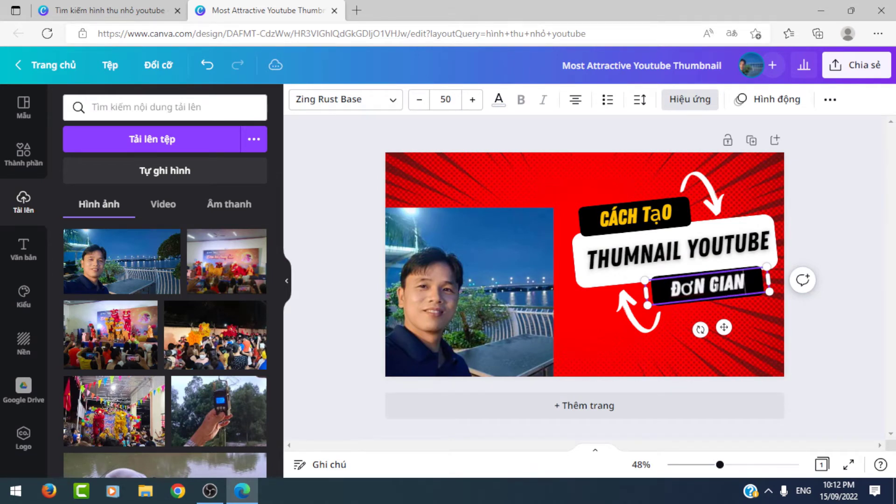
{"action": "type", "text": "N"}
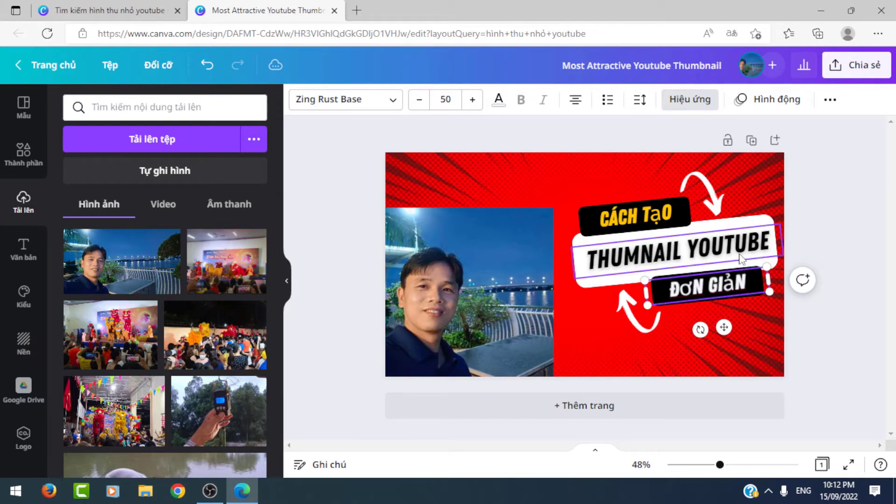
Step: Try the Bungee font on the ĐƠN GIẢN label, then undo to keep the original
{"action": "left_click", "coordinate": [834, 238]}
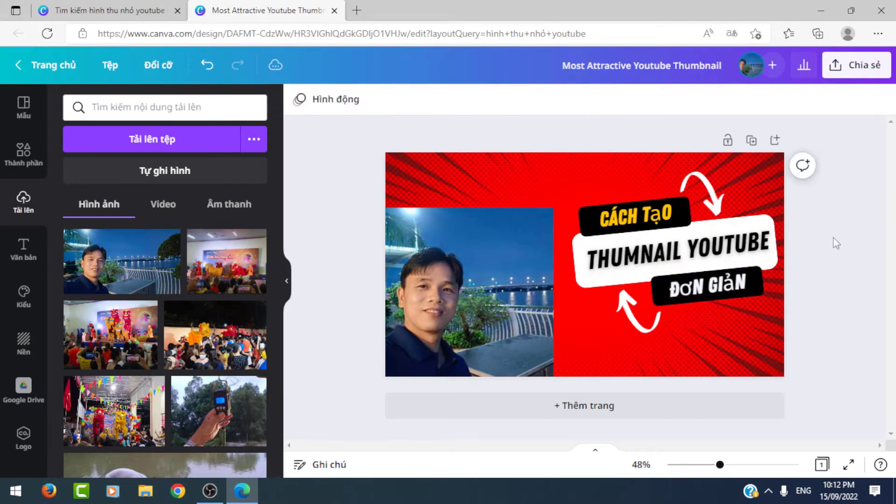
{"action": "left_click", "coordinate": [745, 284]}
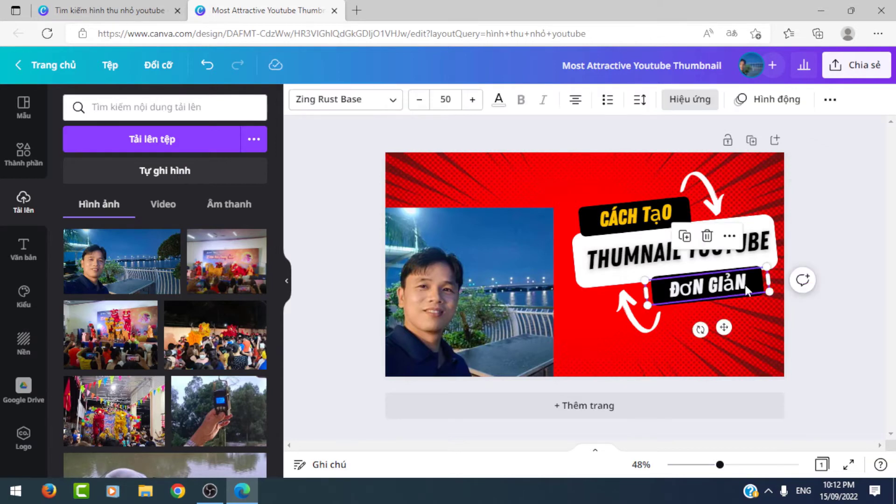
{"action": "left_click", "coordinate": [393, 100]}
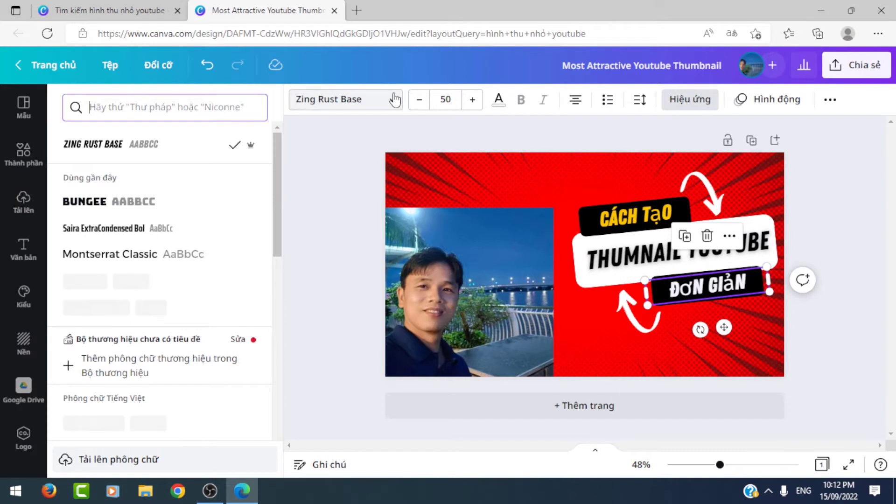
{"action": "left_click", "coordinate": [148, 210]}
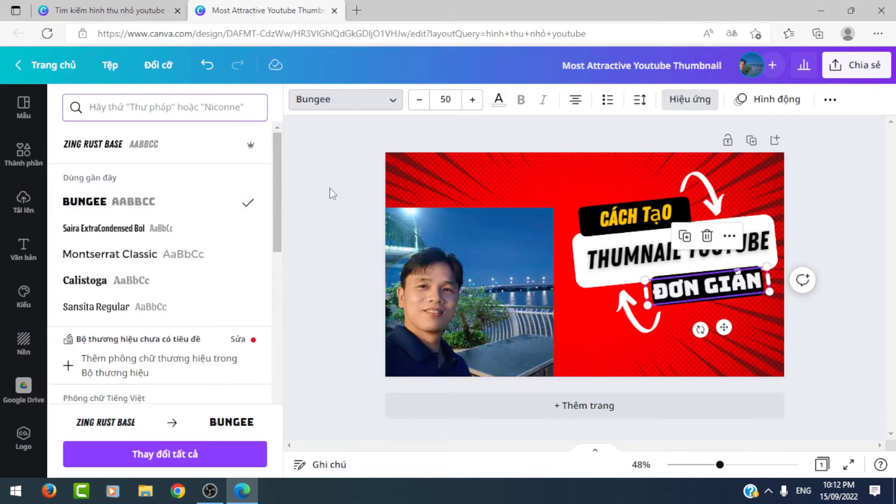
{"action": "key", "text": "Escape"}
{"action": "key", "text": "ctrl+z"}
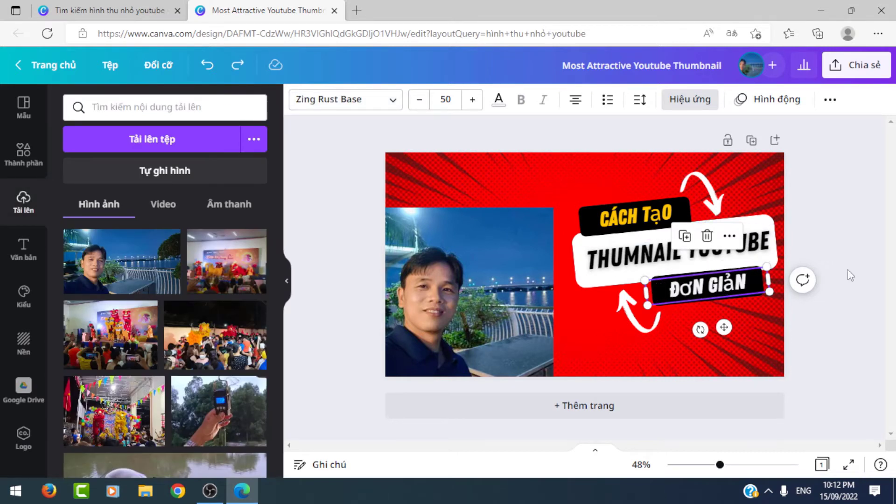
{"action": "left_click", "coordinate": [823, 237]}
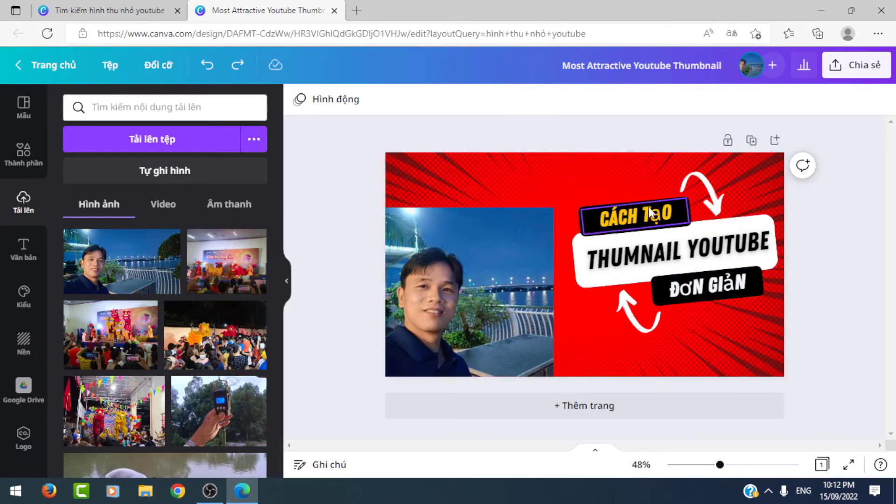
Step: Make the CÁCH TẠO text white
{"action": "double_click", "coordinate": [631, 216]}
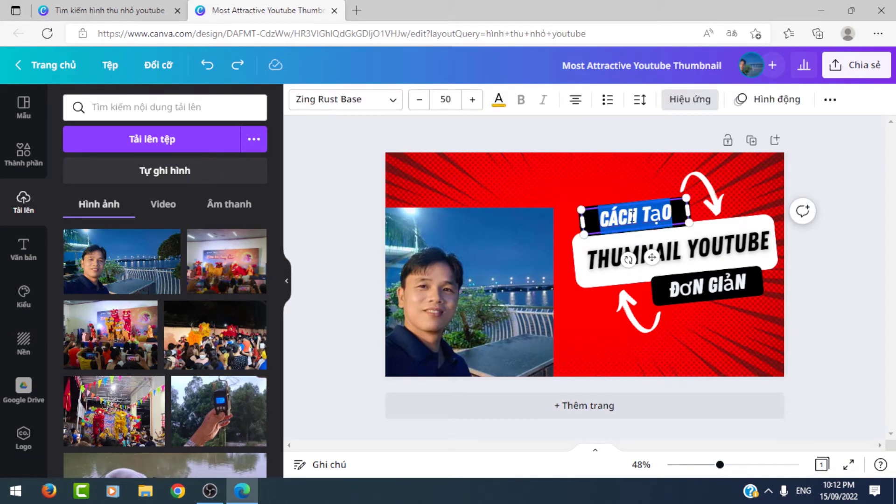
{"action": "left_click", "coordinate": [499, 100]}
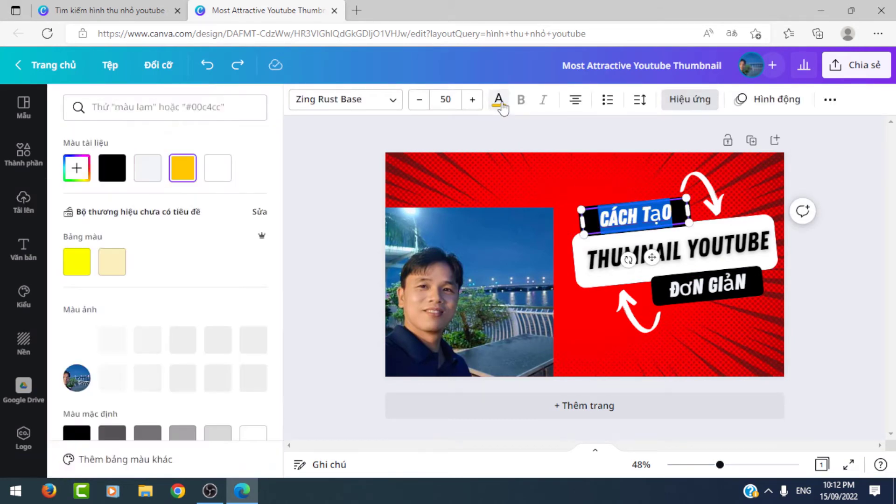
{"action": "left_click", "coordinate": [217, 168]}
{"action": "left_click", "coordinate": [356, 186]}
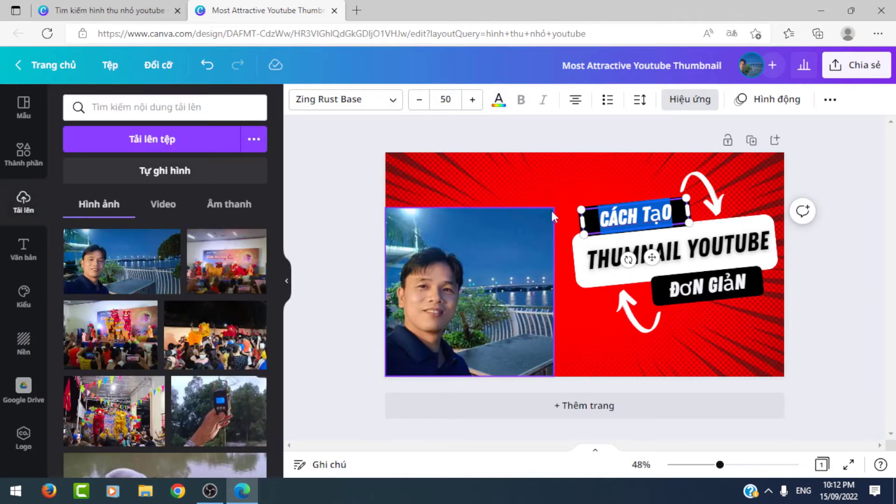
Step: Make the THUMNAIL YOUTUBE text red
{"action": "left_click", "coordinate": [665, 264]}
{"action": "left_click", "coordinate": [845, 229]}
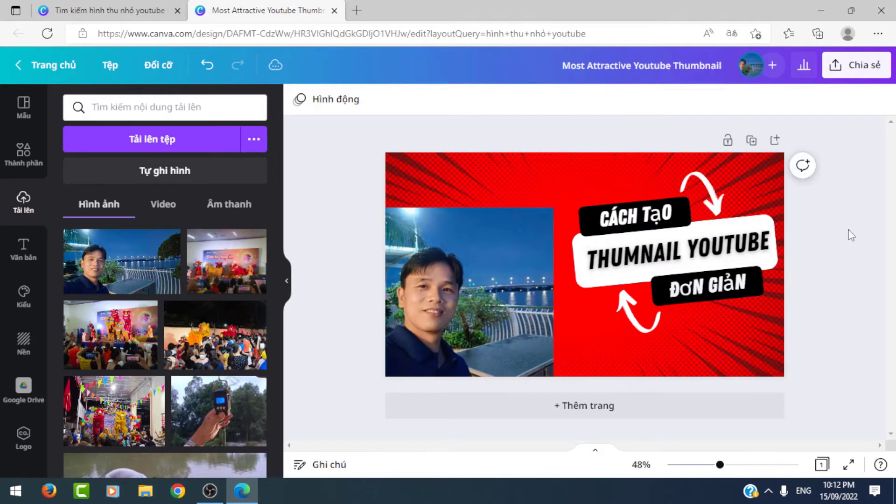
{"action": "left_click", "coordinate": [698, 248]}
{"action": "double_click", "coordinate": [699, 248]}
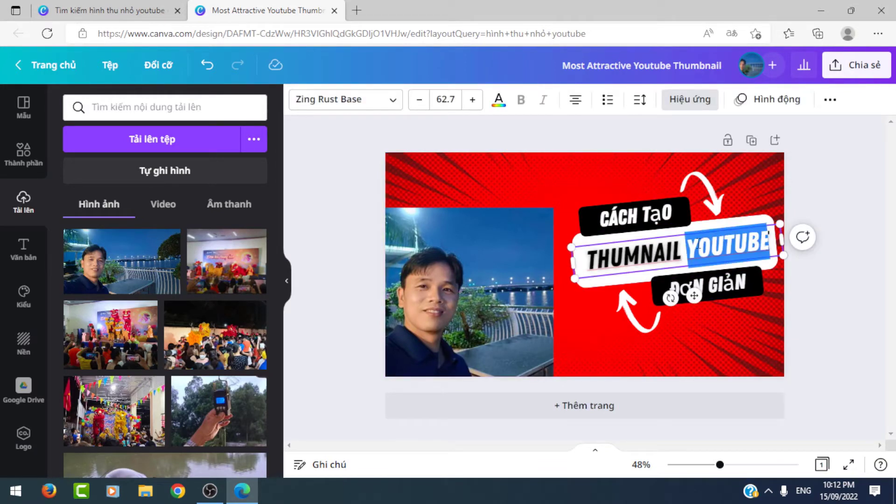
{"action": "triple_click", "coordinate": [699, 243]}
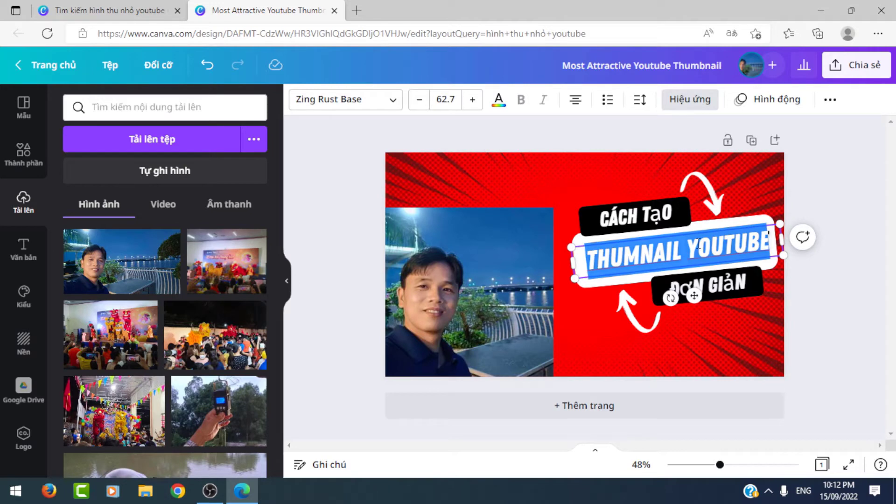
{"action": "left_click", "coordinate": [499, 99]}
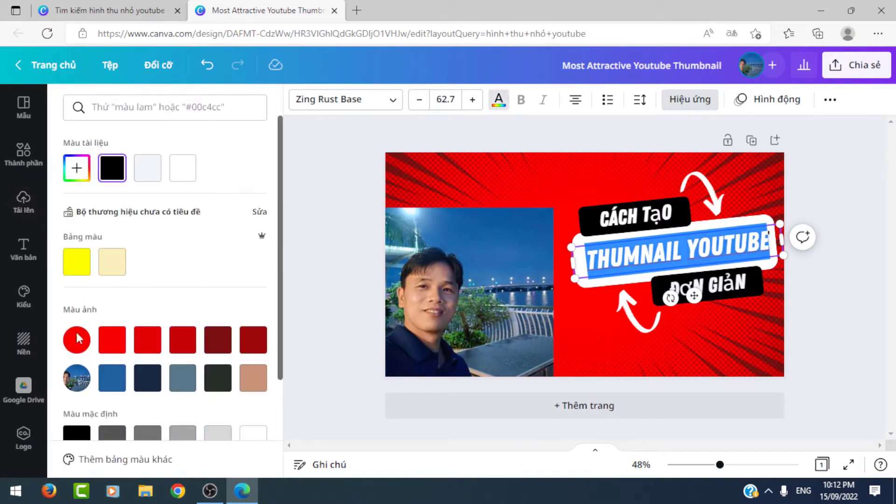
{"action": "left_click", "coordinate": [112, 339]}
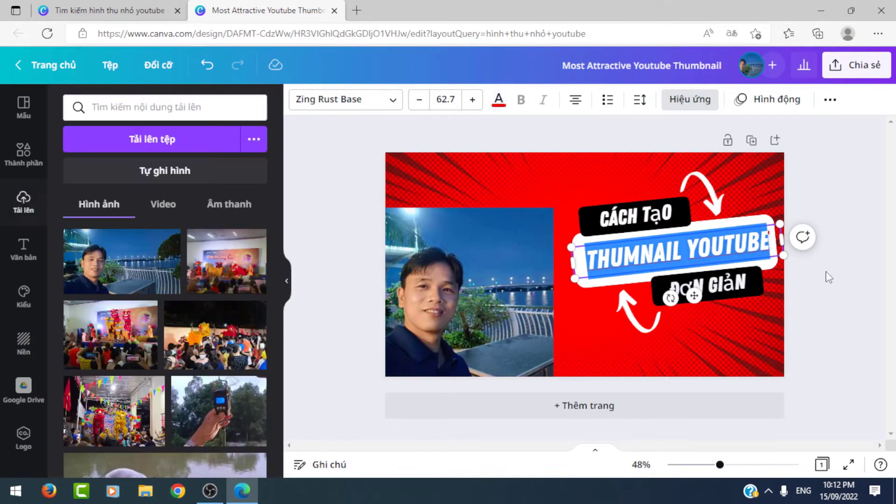
{"action": "left_click", "coordinate": [834, 294]}
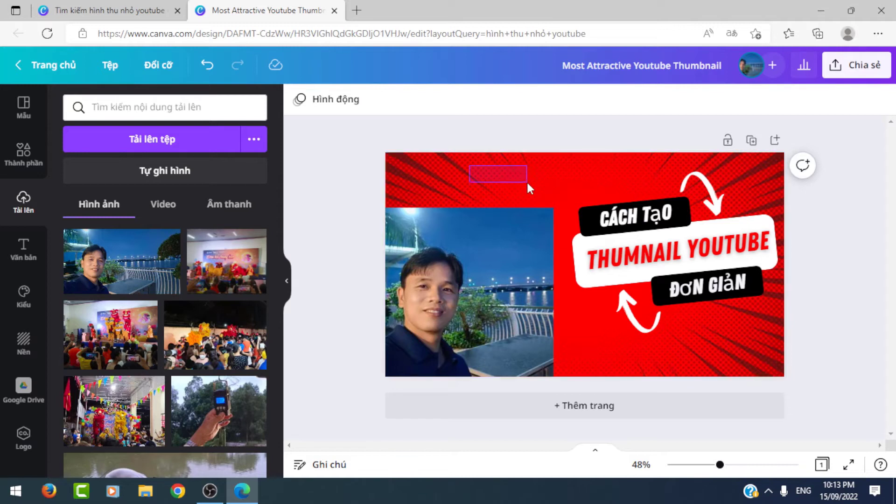
Step: Delete the red comic-burst background image and make the page background yellow
{"action": "left_click", "coordinate": [440, 160]}
{"action": "key", "text": "Escape"}
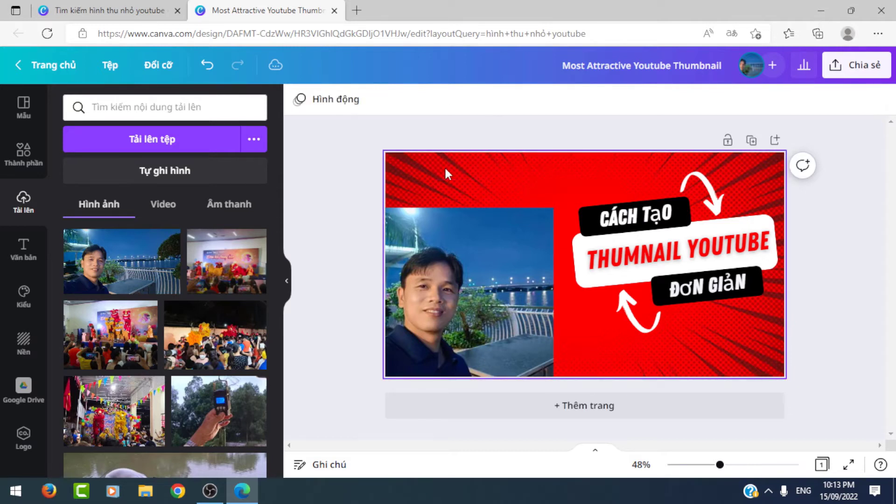
{"action": "left_click", "coordinate": [444, 168]}
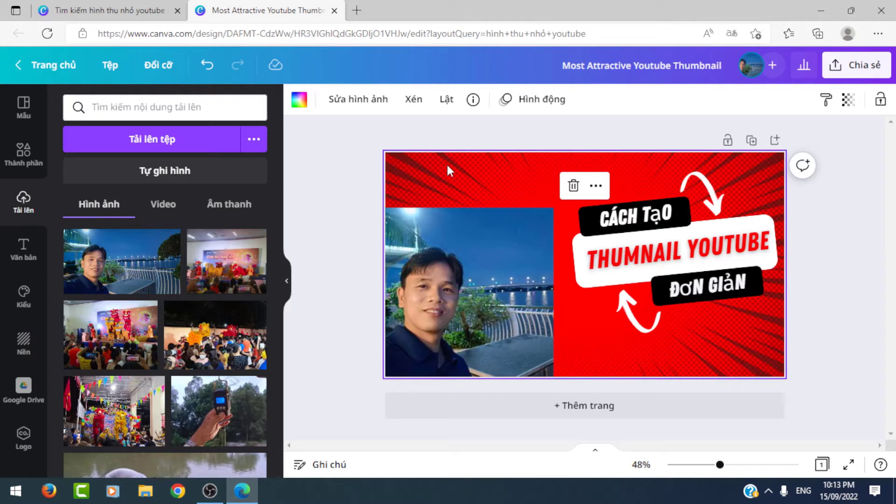
{"action": "key", "text": "Delete"}
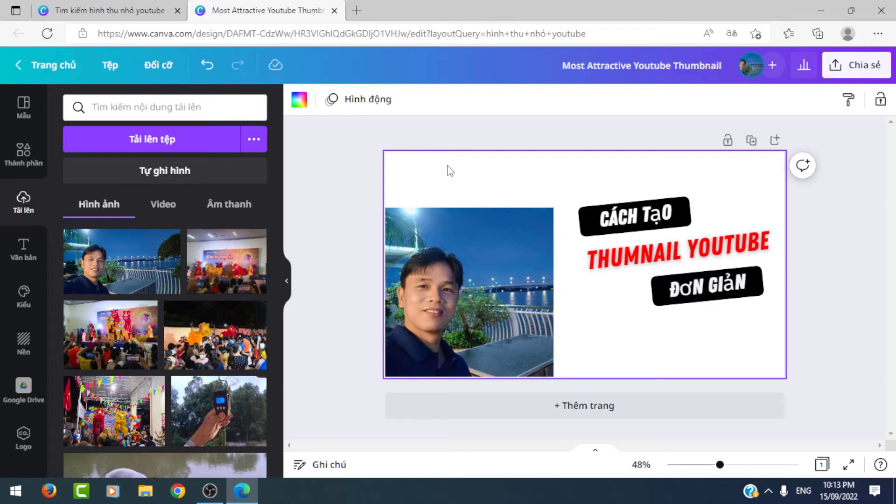
{"action": "left_click", "coordinate": [299, 100]}
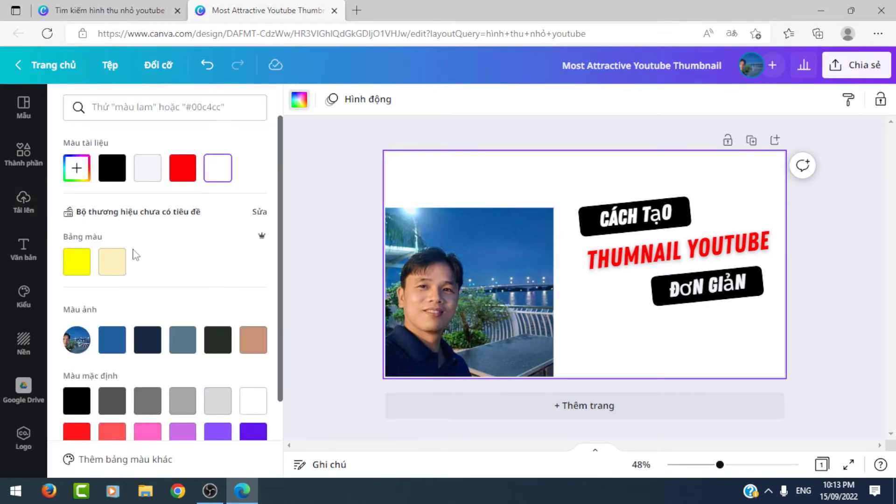
{"action": "left_click", "coordinate": [70, 269]}
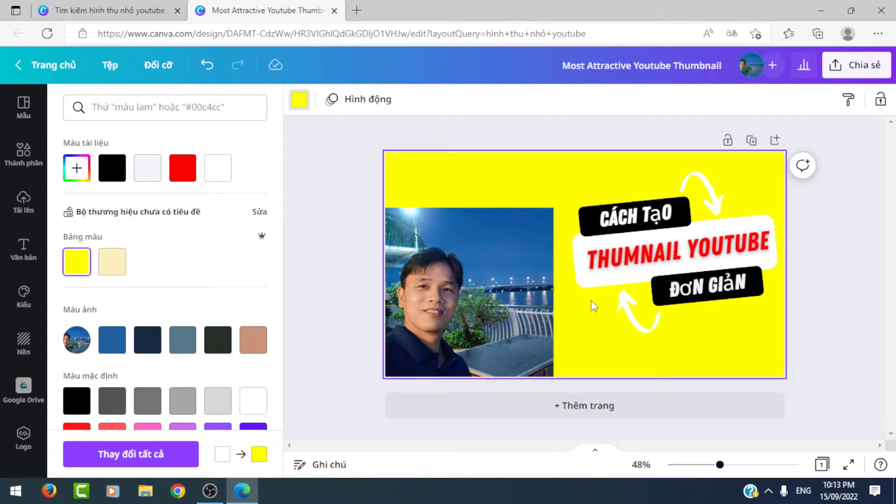
Step: Colour both the top and bottom-left curved arrows red
{"action": "left_click", "coordinate": [706, 187]}
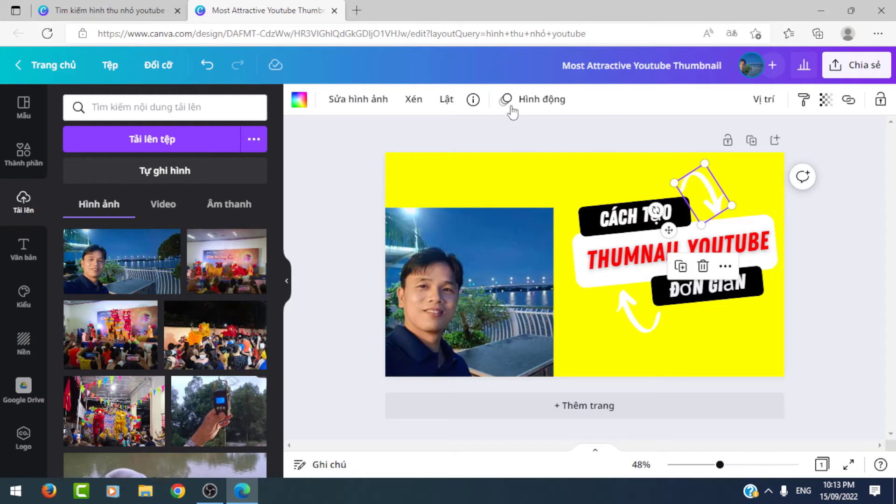
{"action": "left_click", "coordinate": [299, 99]}
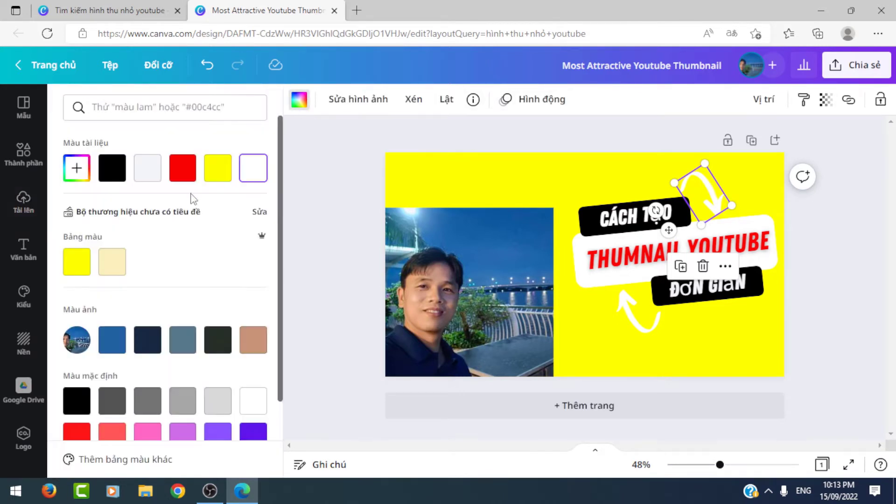
{"action": "left_click", "coordinate": [183, 168]}
{"action": "left_click", "coordinate": [648, 328]}
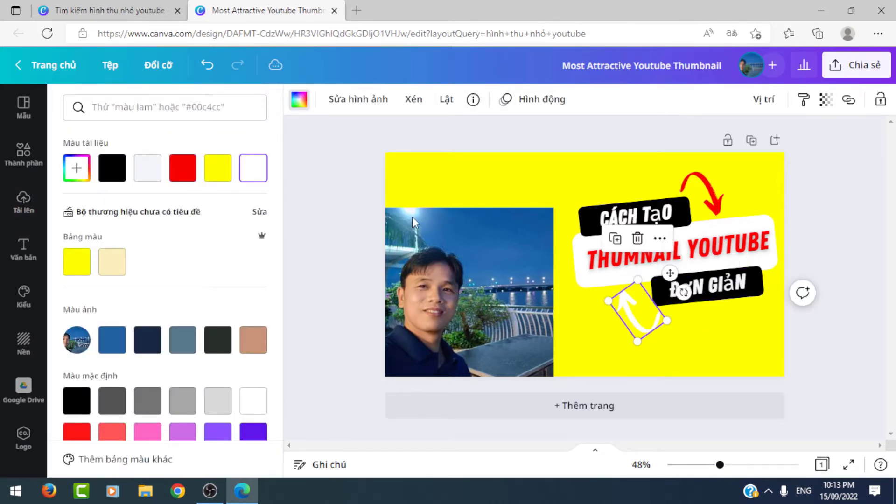
{"action": "left_click", "coordinate": [183, 173]}
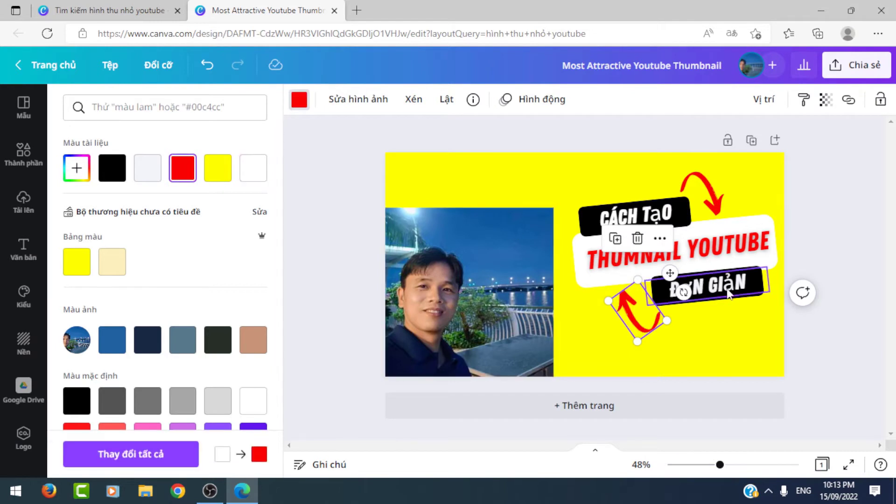
{"action": "key", "text": "Escape"}
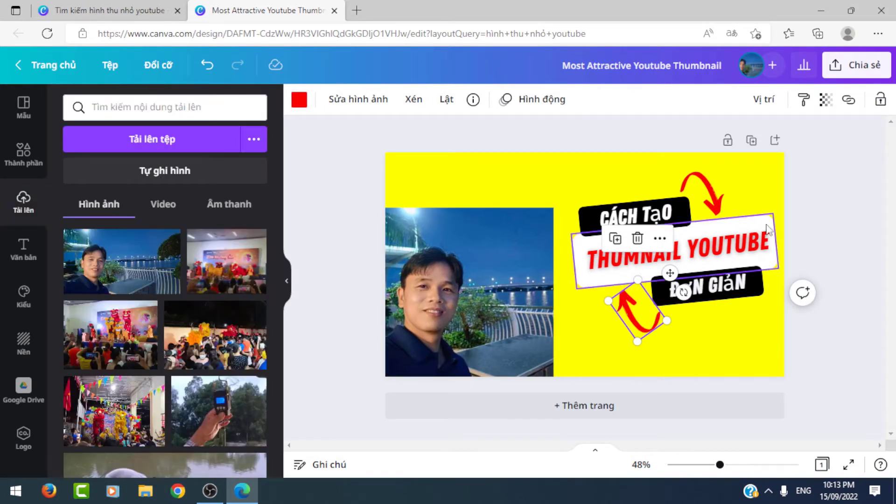
{"action": "left_click", "coordinate": [840, 216]}
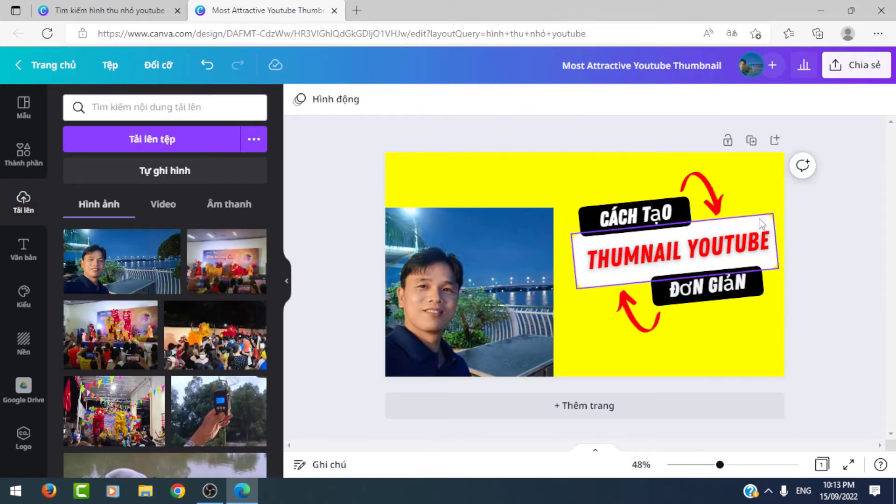
{"action": "left_click", "coordinate": [762, 224]}
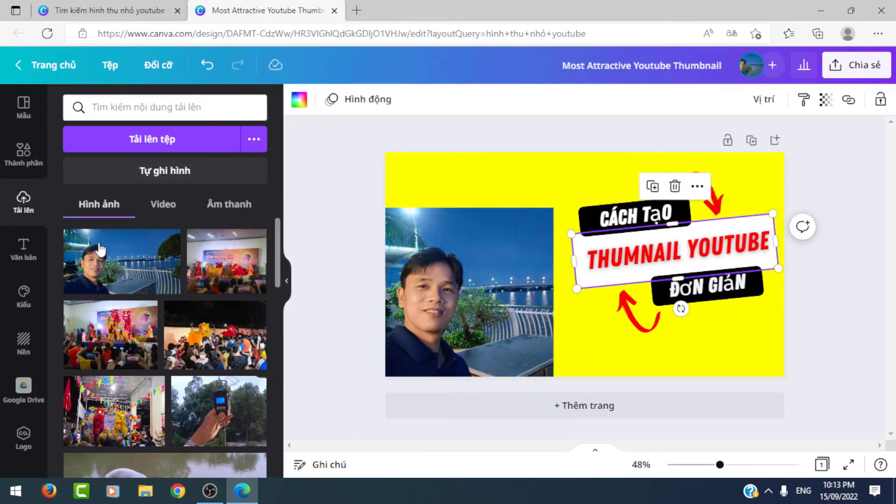
Step: Recolour the banner shape red and the THUMNAIL YOUTUBE title dark blue
{"action": "left_click", "coordinate": [299, 99]}
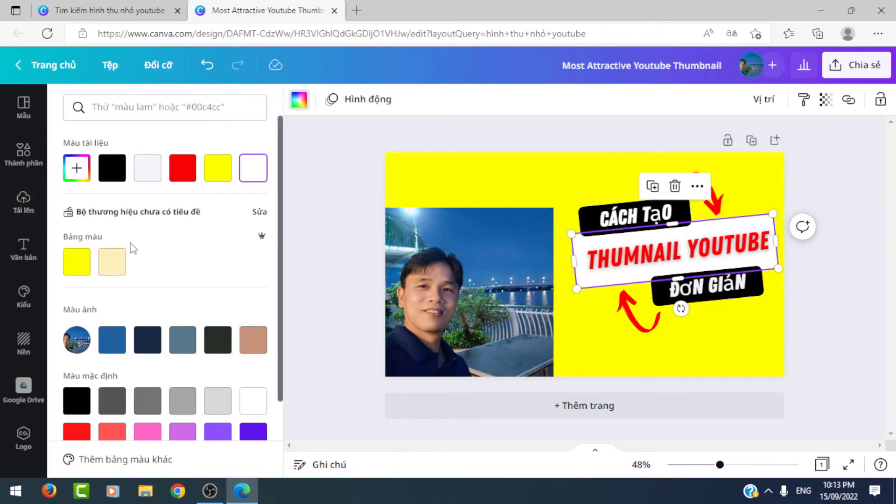
{"action": "left_click", "coordinate": [182, 167]}
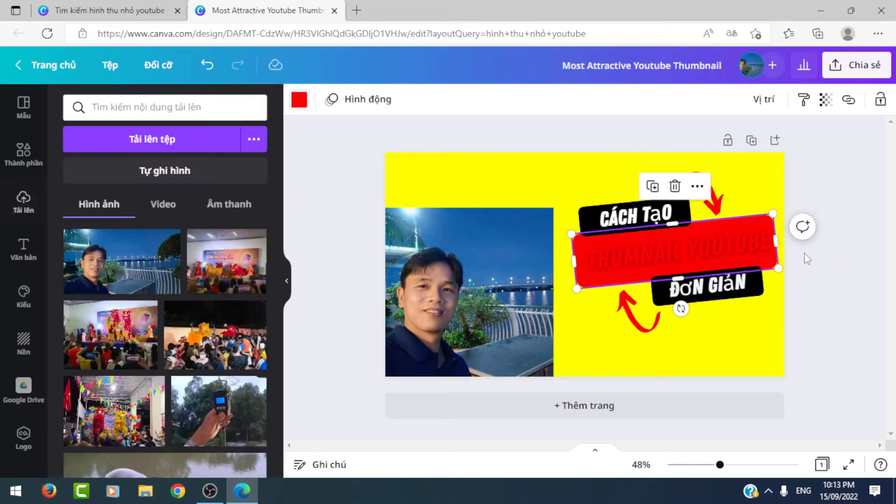
{"action": "left_click", "coordinate": [714, 245]}
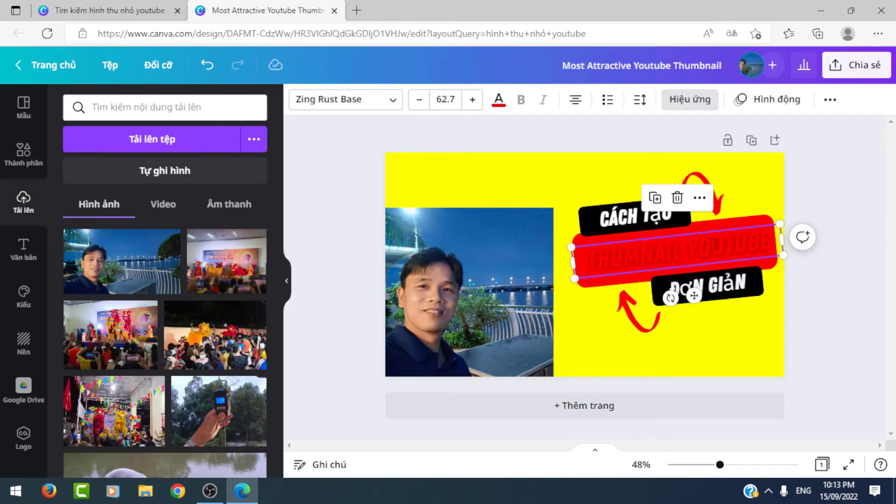
{"action": "left_click", "coordinate": [714, 245]}
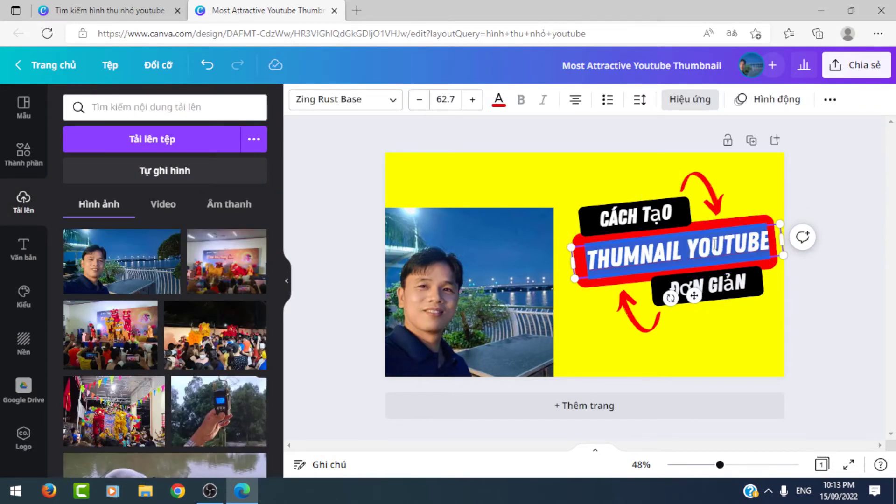
{"action": "left_click", "coordinate": [498, 99]}
{"action": "scroll", "coordinate": [248, 388], "scroll_direction": "down", "scroll_amount": 2}
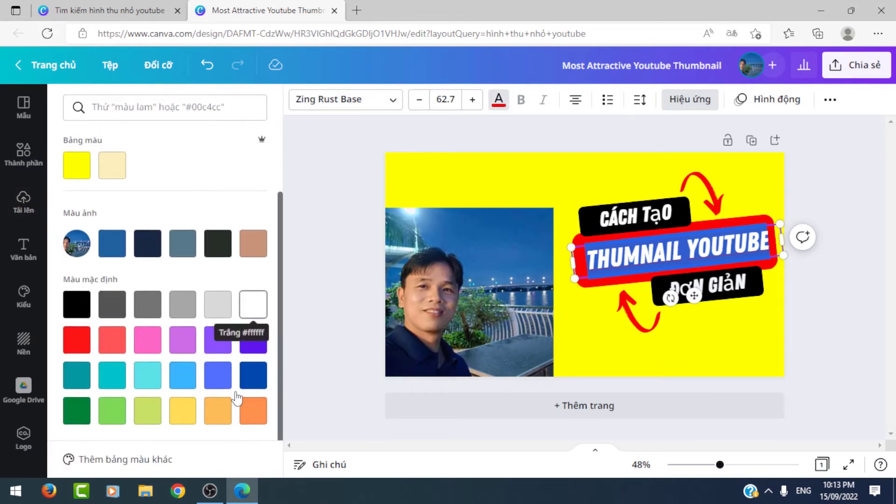
{"action": "left_click", "coordinate": [253, 375]}
{"action": "left_click", "coordinate": [831, 298]}
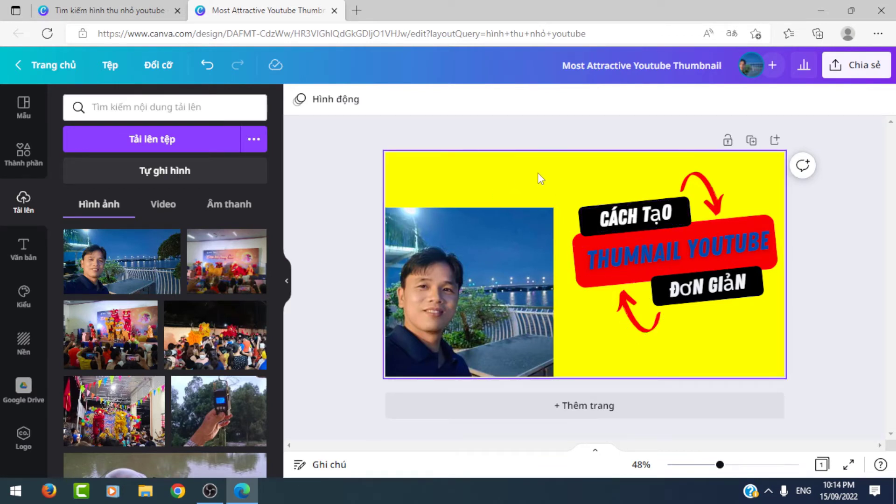
Step: Undo the colour changes and restore the red burst background pattern
{"action": "key", "text": "ctrl+z"}
{"action": "key", "text": "ctrl+z"}
{"action": "key", "text": "ctrl+z"}
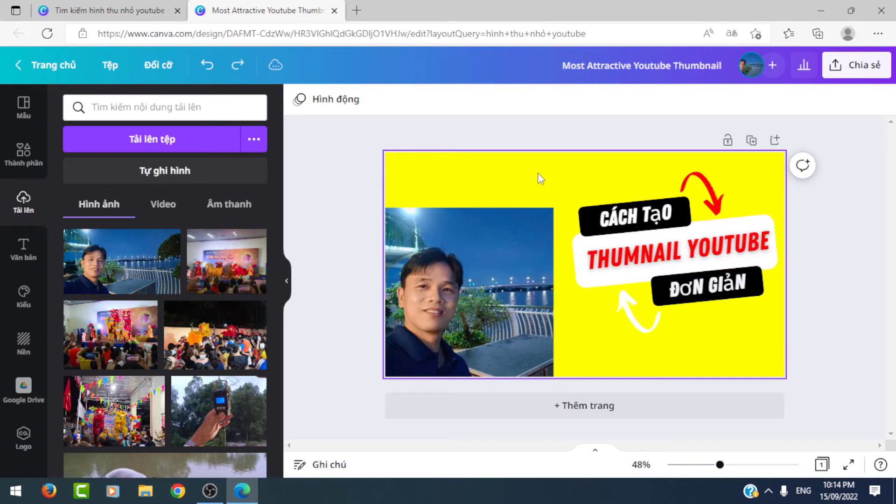
{"action": "key", "text": "ctrl+z"}
{"action": "key", "text": "ctrl+y"}
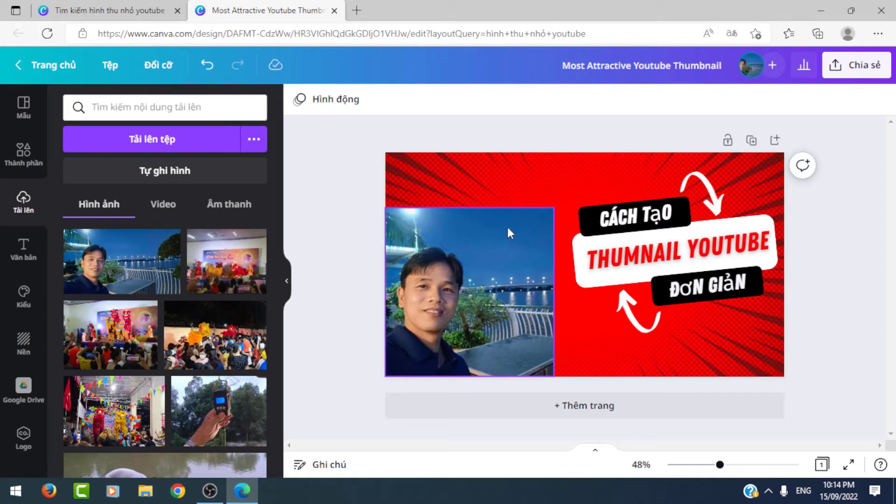
{"action": "left_click", "coordinate": [508, 240]}
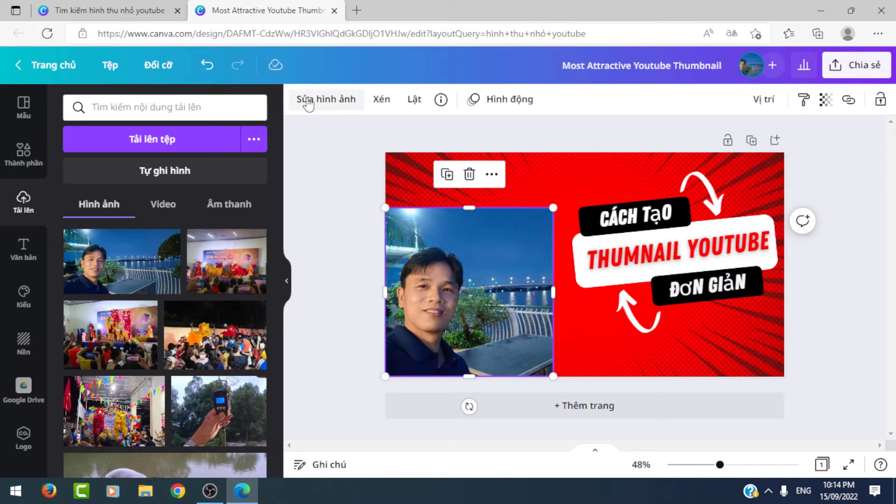
Step: Remove the selfie's background with Xóa nền and stretch the cut-out wider and taller
{"action": "left_click", "coordinate": [342, 104]}
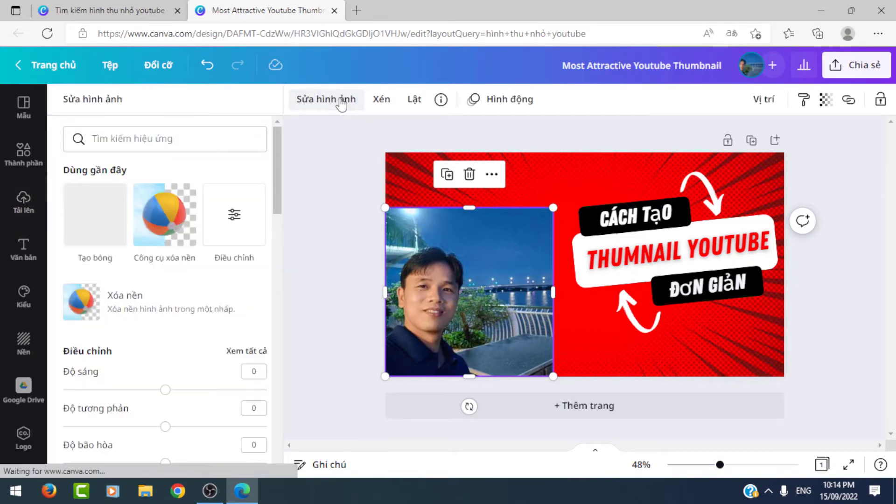
{"action": "left_click", "coordinate": [127, 308]}
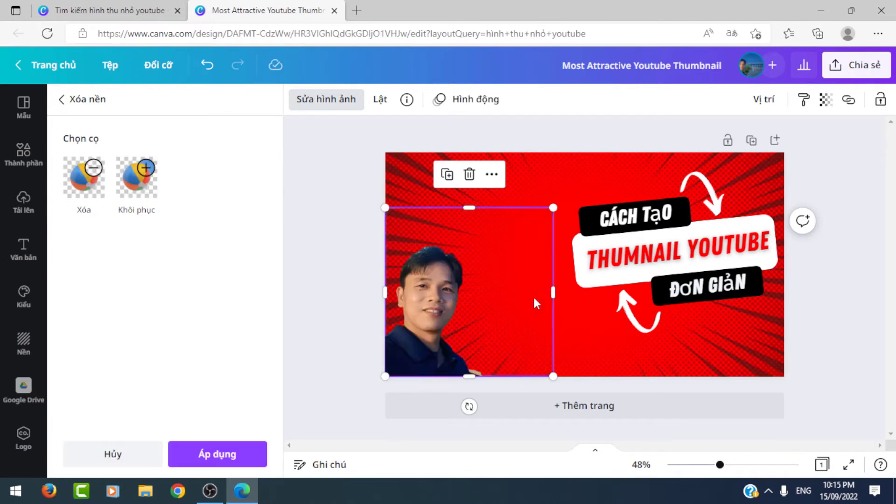
{"action": "left_click_drag", "start_coordinate": [555, 291], "coordinate": [581, 291]}
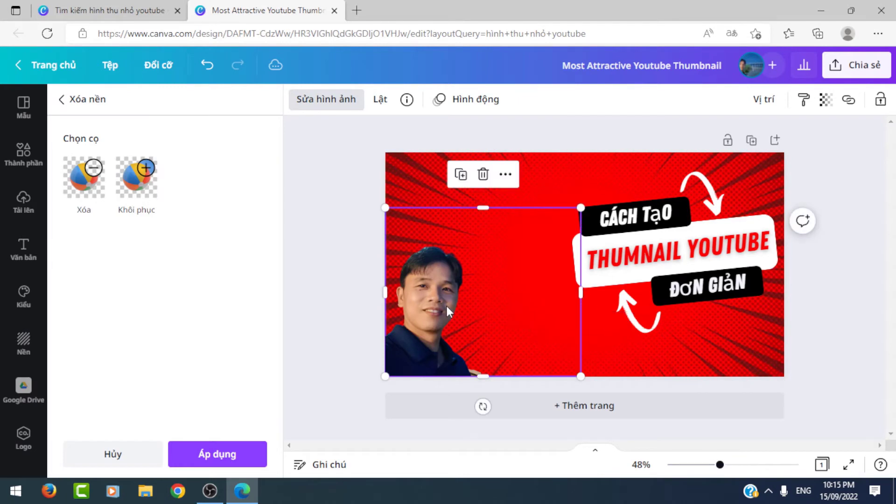
{"action": "left_click_drag", "start_coordinate": [483, 205], "coordinate": [484, 185]}
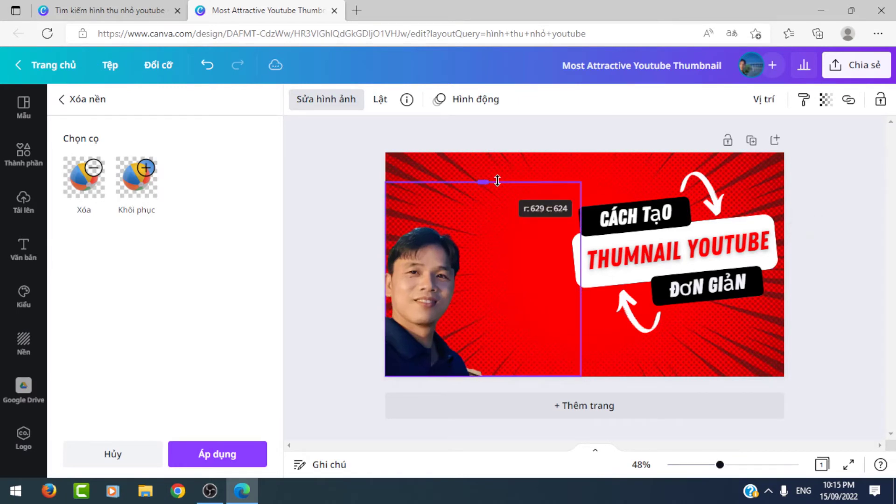
Step: Reposition the cut-out photo, then delete it from the page
{"action": "left_click_drag", "start_coordinate": [427, 290], "coordinate": [410, 292]}
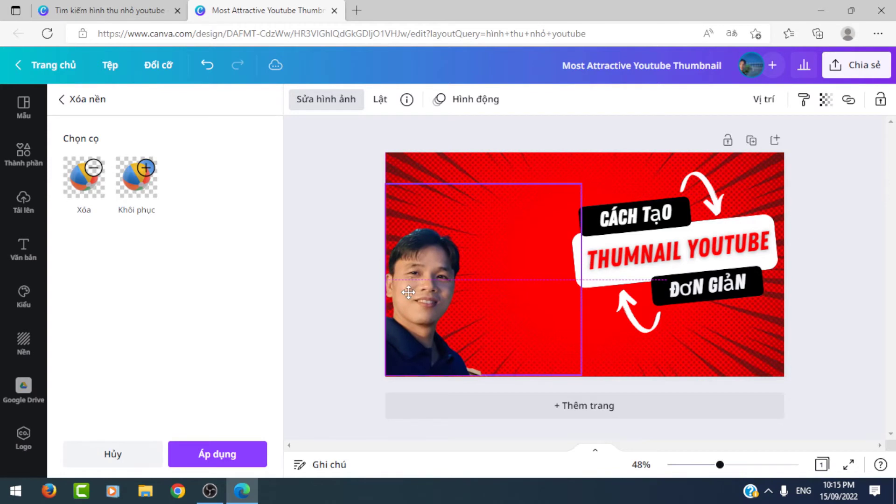
{"action": "left_click_drag", "start_coordinate": [408, 292], "coordinate": [414, 298]}
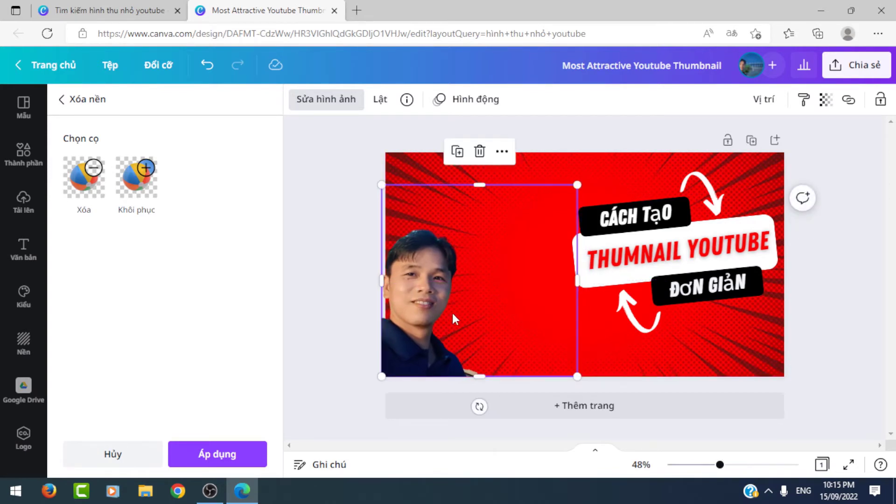
{"action": "left_click_drag", "start_coordinate": [444, 309], "coordinate": [444, 315]}
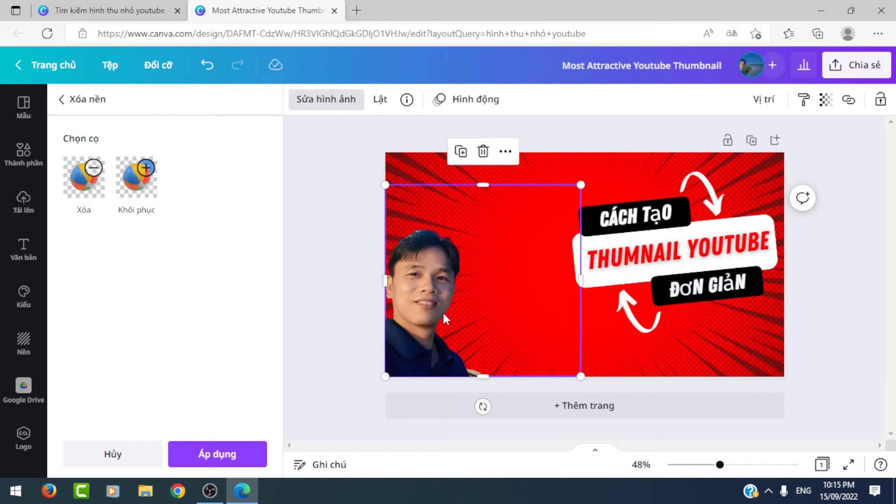
{"action": "key", "text": "Delete"}
Step: Place the uploaded bridge selfie lower-left and remove its background with Xóa nền
{"action": "left_click", "coordinate": [135, 275]}
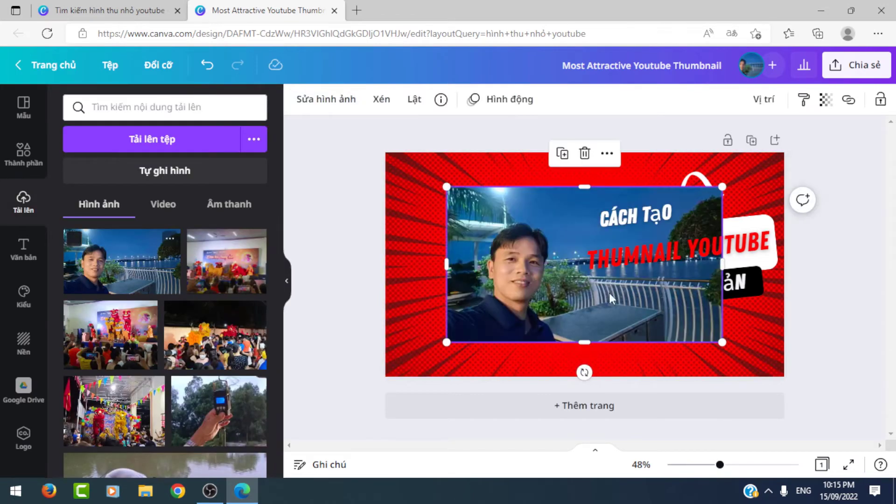
{"action": "left_click_drag", "start_coordinate": [609, 293], "coordinate": [505, 325]}
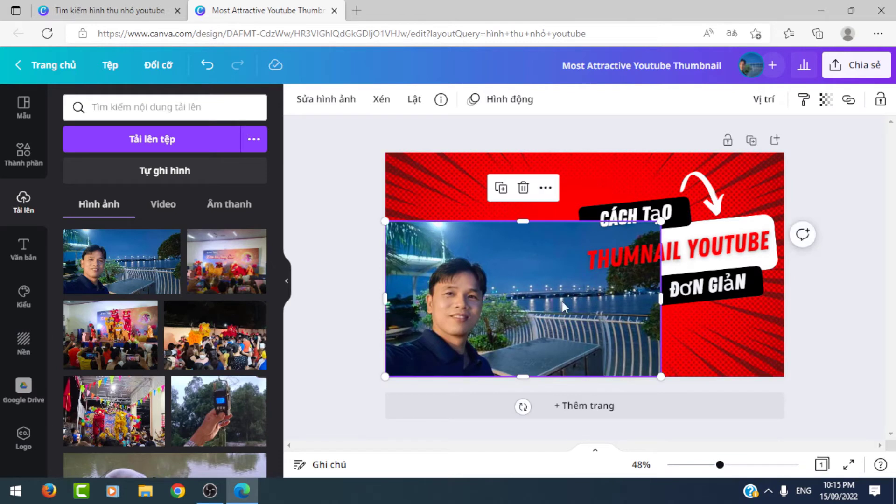
{"action": "left_click", "coordinate": [329, 100]}
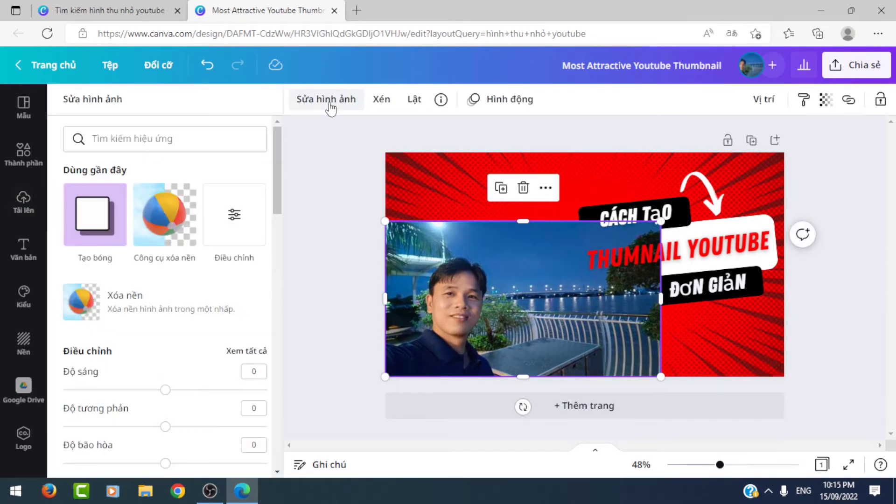
{"action": "left_click", "coordinate": [95, 303]}
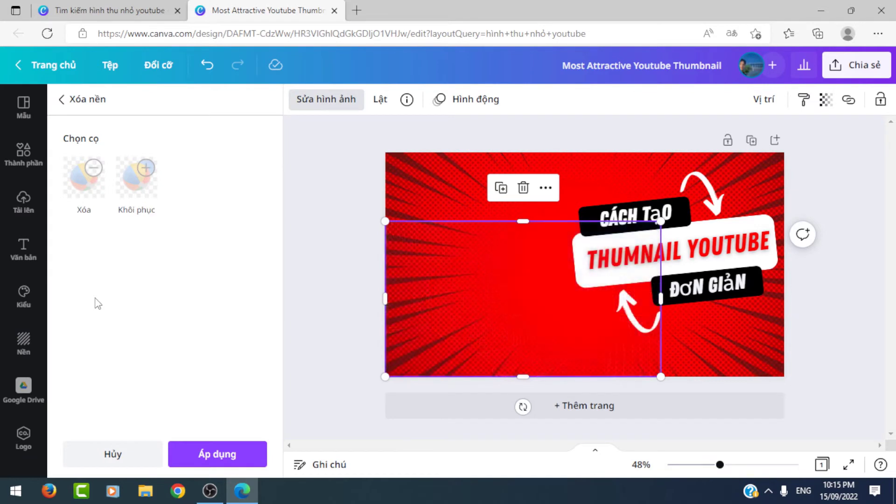
{"action": "left_click", "coordinate": [356, 271]}
{"action": "left_click", "coordinate": [828, 339]}
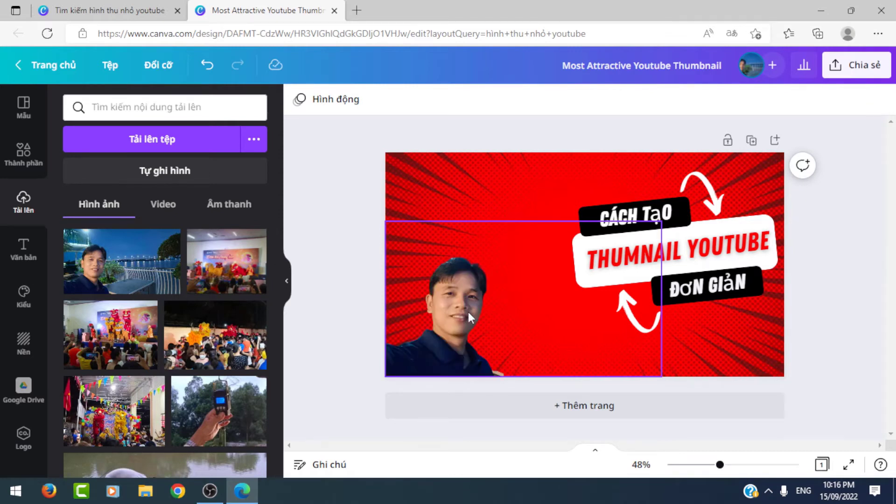
{"action": "left_click", "coordinate": [466, 295]}
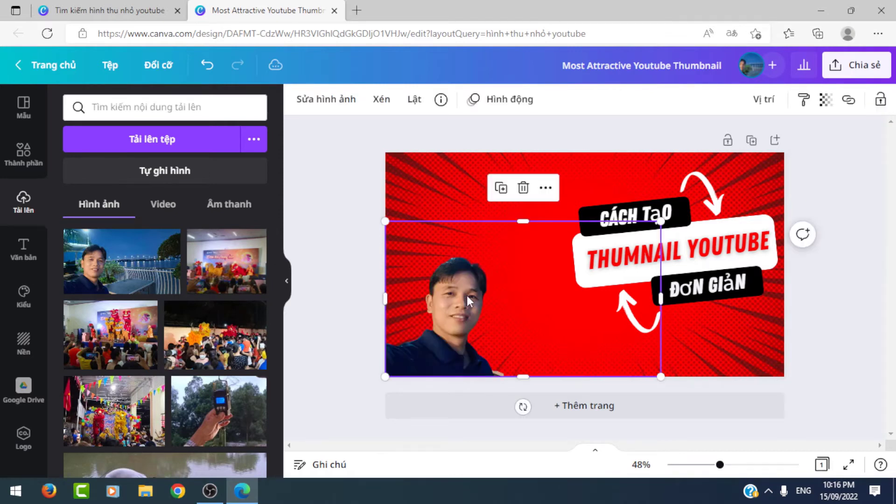
Step: Give the cut-out photo a Phát sáng glow shadow with size 13 and adjusted blur
{"action": "left_click", "coordinate": [323, 105]}
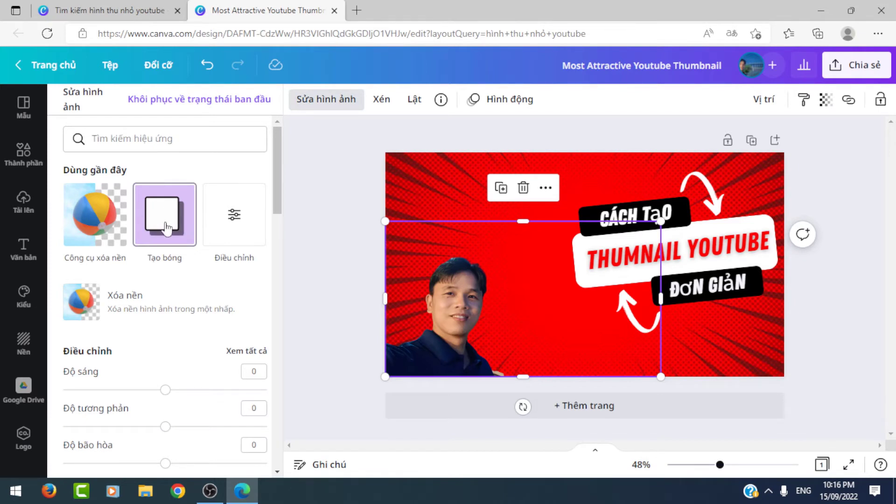
{"action": "left_click", "coordinate": [159, 227]}
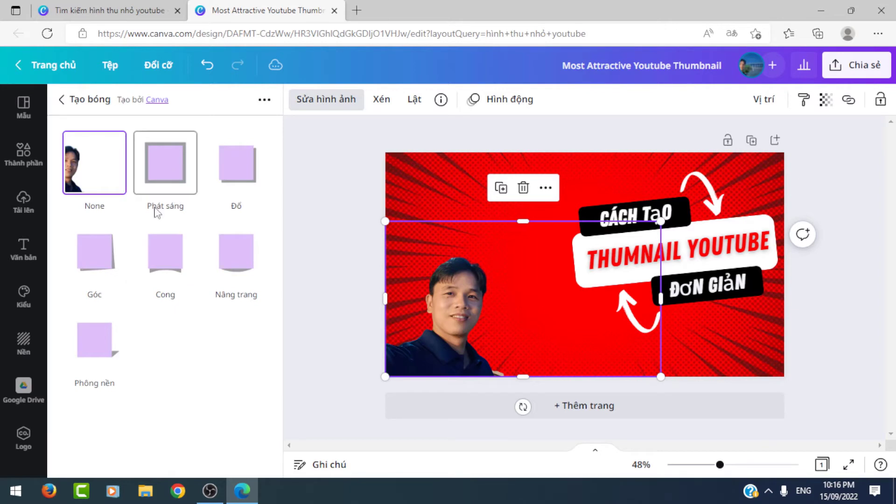
{"action": "left_click", "coordinate": [166, 169]}
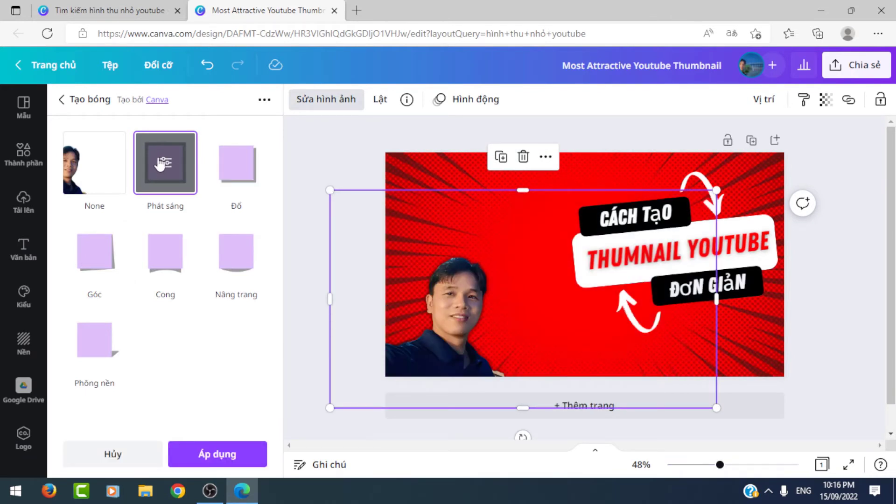
{"action": "left_click", "coordinate": [164, 164]}
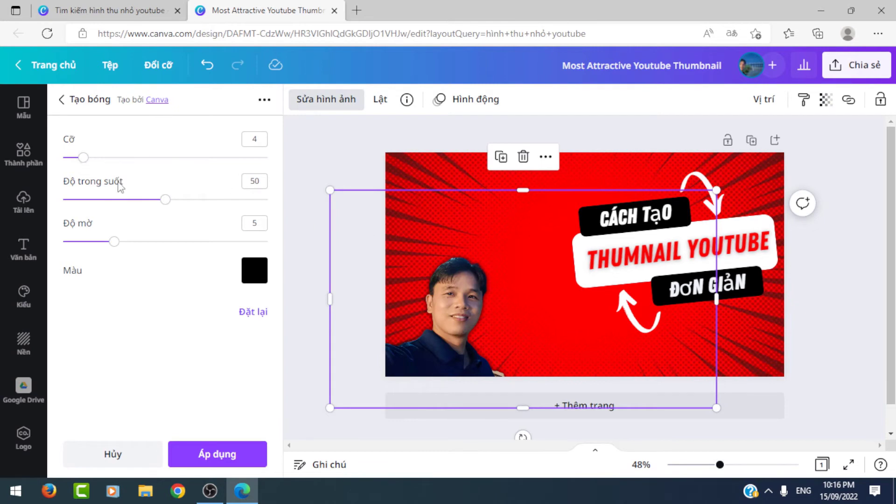
{"action": "mouse_move", "coordinate": [83, 158]}
{"action": "left_mouse_down"}
{"action": "mouse_move", "coordinate": [184, 176]}
{"action": "mouse_move", "coordinate": [269, 175]}
{"action": "mouse_move", "coordinate": [132, 179]}
{"action": "left_mouse_up"}
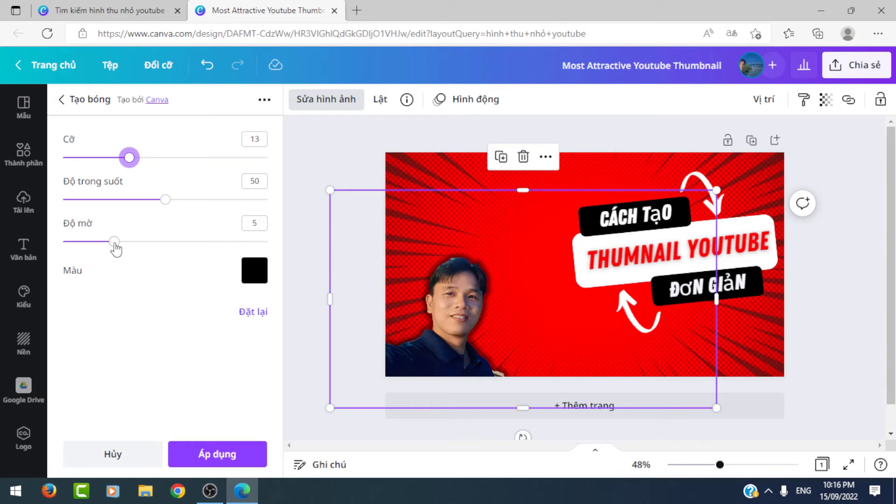
{"action": "mouse_move", "coordinate": [116, 250]}
{"action": "left_mouse_down"}
{"action": "mouse_move", "coordinate": [150, 256]}
{"action": "mouse_move", "coordinate": [119, 255]}
{"action": "left_mouse_up"}
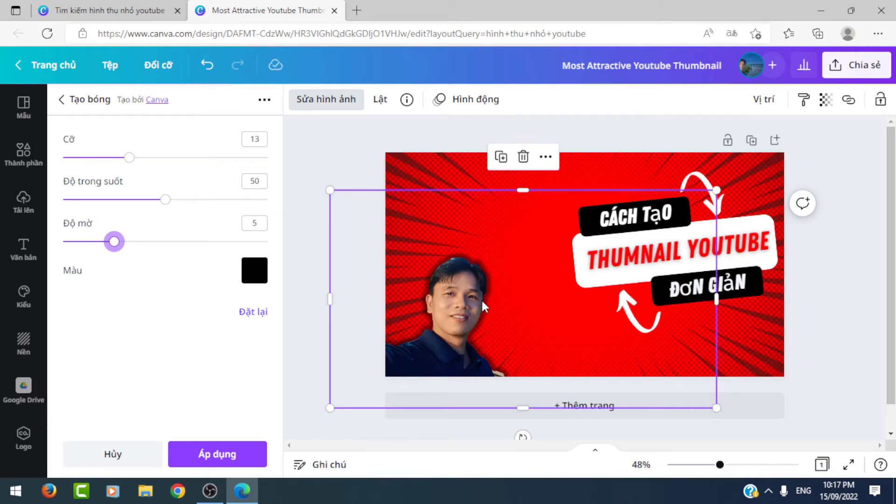
Step: Set the photo's glow to white, size 16, transparency 76, and apply it
{"action": "left_click", "coordinate": [255, 279]}
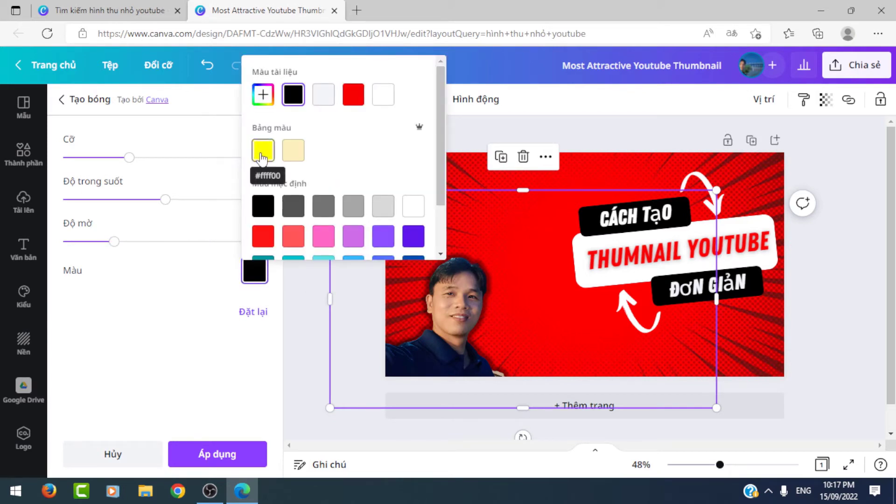
{"action": "left_click", "coordinate": [262, 154]}
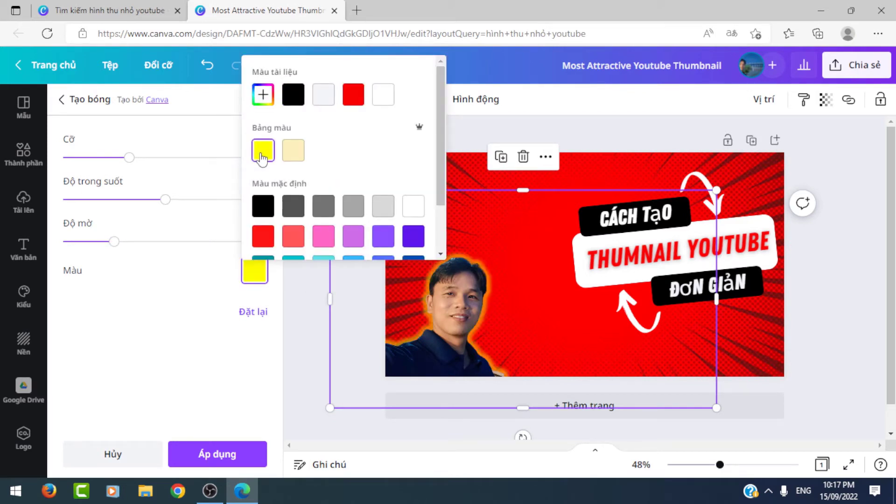
{"action": "left_click", "coordinate": [413, 207]}
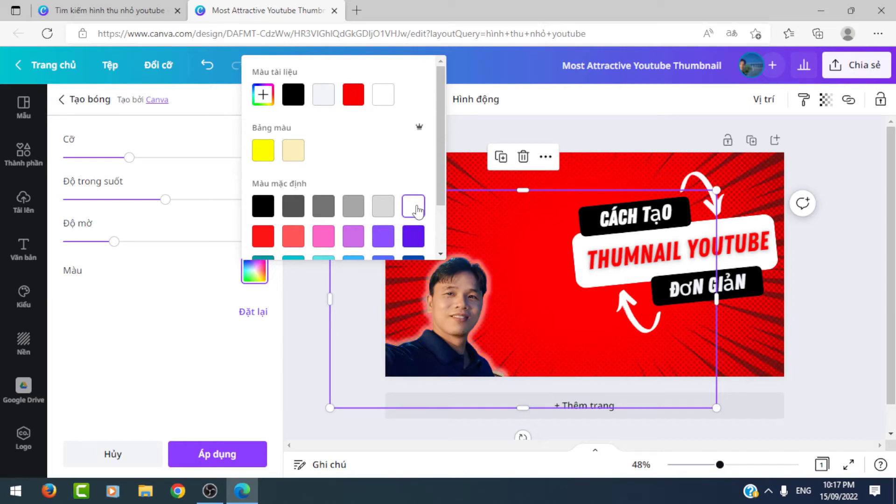
{"action": "left_click", "coordinate": [210, 306]}
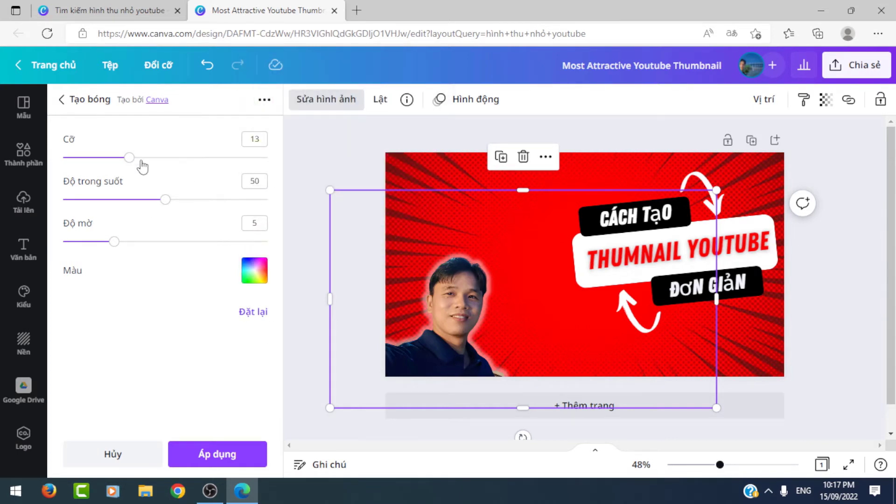
{"action": "mouse_move", "coordinate": [130, 157]}
{"action": "left_mouse_down"}
{"action": "mouse_move", "coordinate": [164, 164]}
{"action": "mouse_move", "coordinate": [146, 161]}
{"action": "left_mouse_up"}
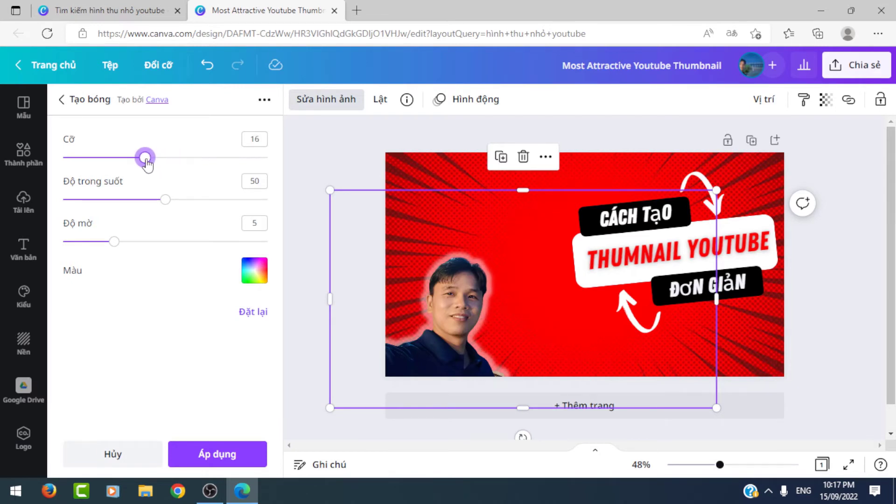
{"action": "mouse_move", "coordinate": [165, 200]}
{"action": "left_mouse_down"}
{"action": "mouse_move", "coordinate": [242, 217]}
{"action": "mouse_move", "coordinate": [219, 216]}
{"action": "left_mouse_up"}
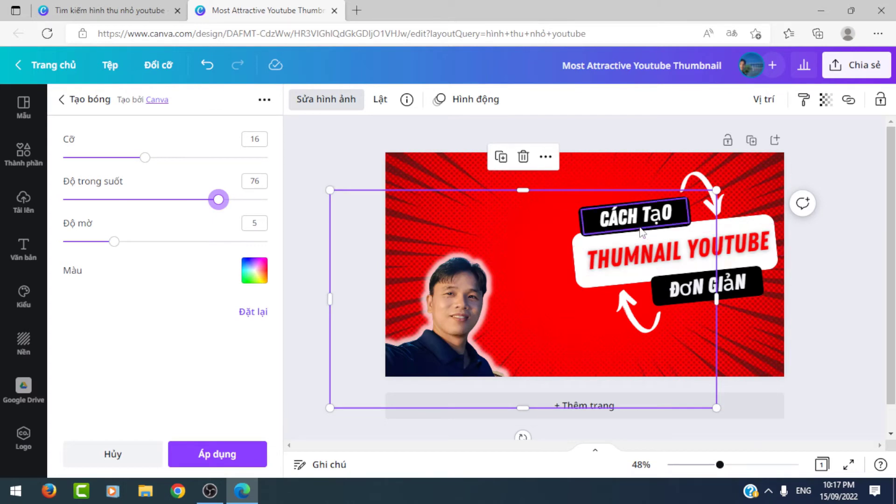
{"action": "left_click", "coordinate": [308, 261]}
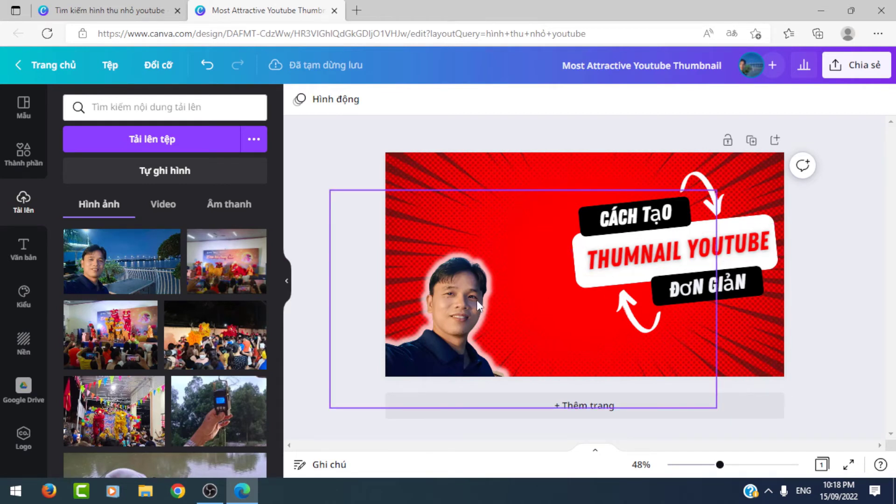
Step: Add a blank page 2 and show the Mẫu template panel
{"action": "left_click", "coordinate": [582, 411]}
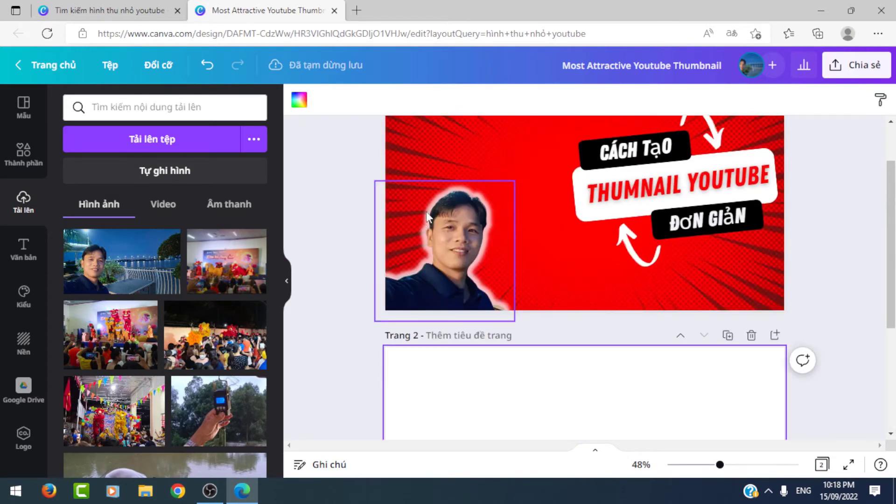
{"action": "left_click", "coordinate": [22, 111]}
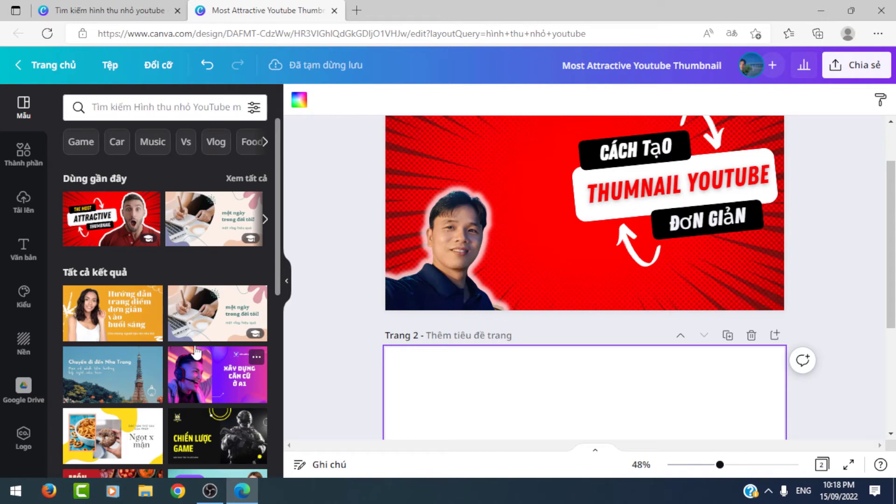
{"action": "mouse_move", "coordinate": [217, 313]}
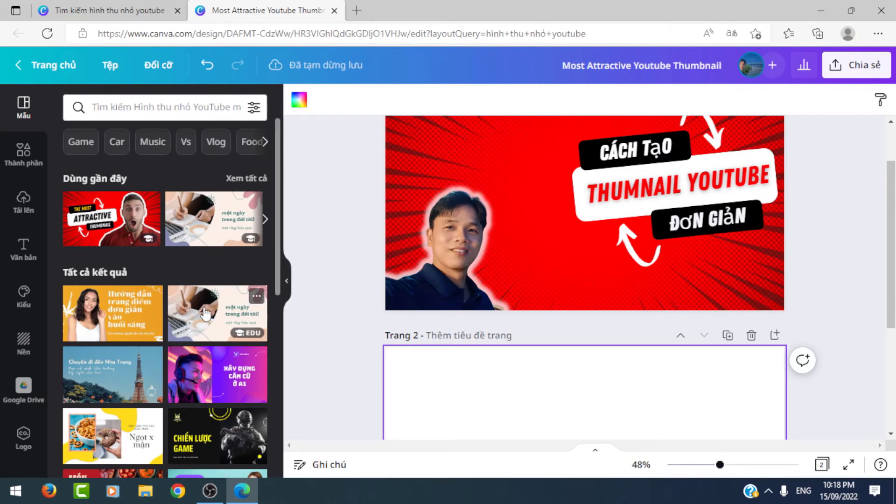
Step: Apply the pink 'một ngày trong đời tôi!' notebook template to page 2
{"action": "left_click", "coordinate": [203, 219]}
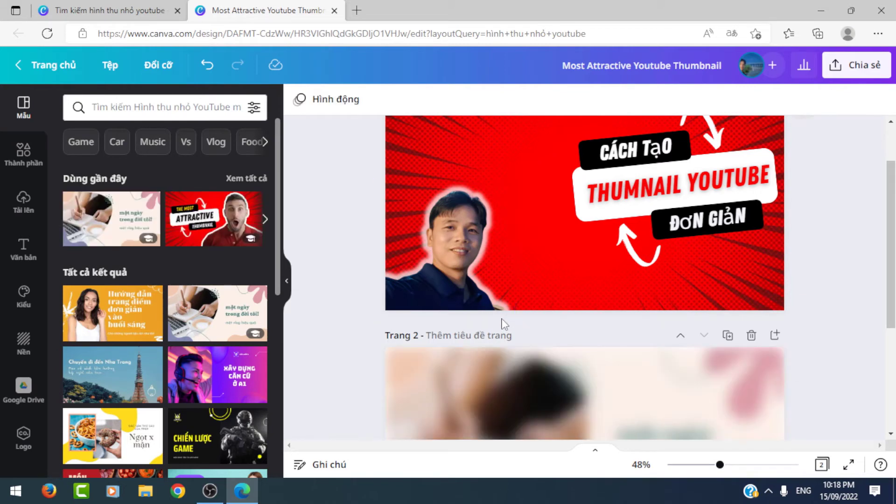
{"action": "scroll", "coordinate": [503, 317], "scroll_direction": "down", "scroll_amount": 2}
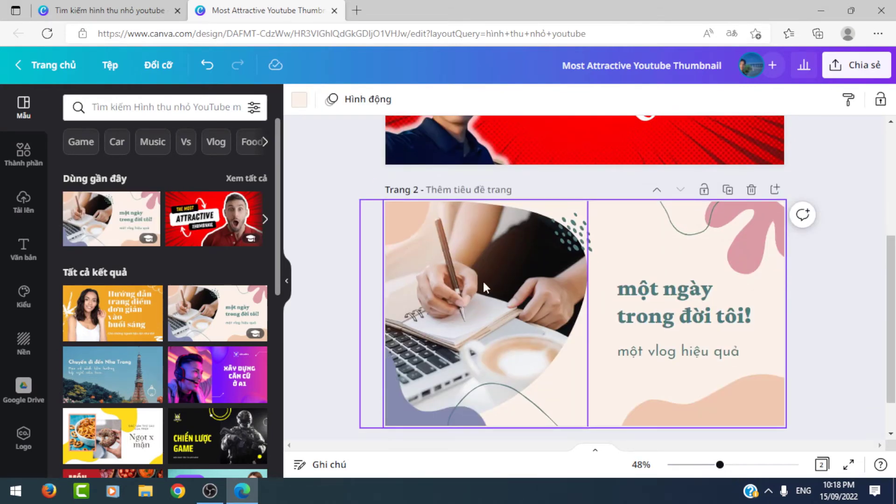
{"action": "left_click", "coordinate": [666, 292]}
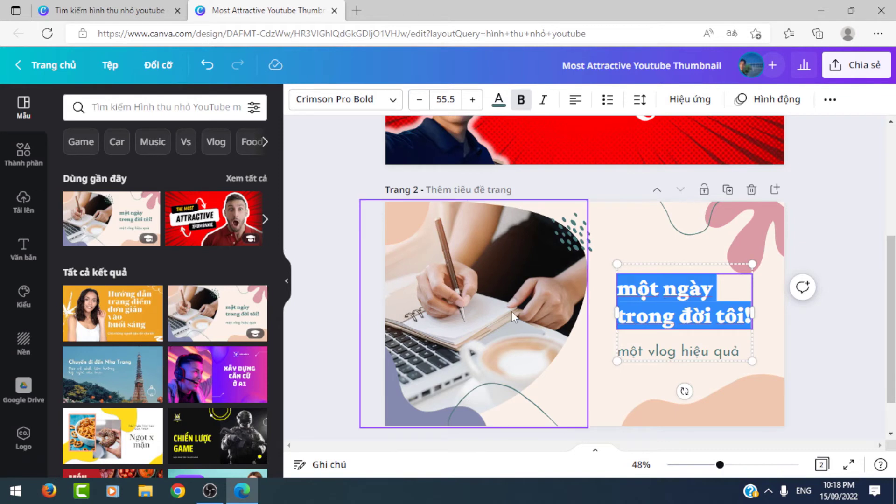
{"action": "left_click", "coordinate": [481, 279]}
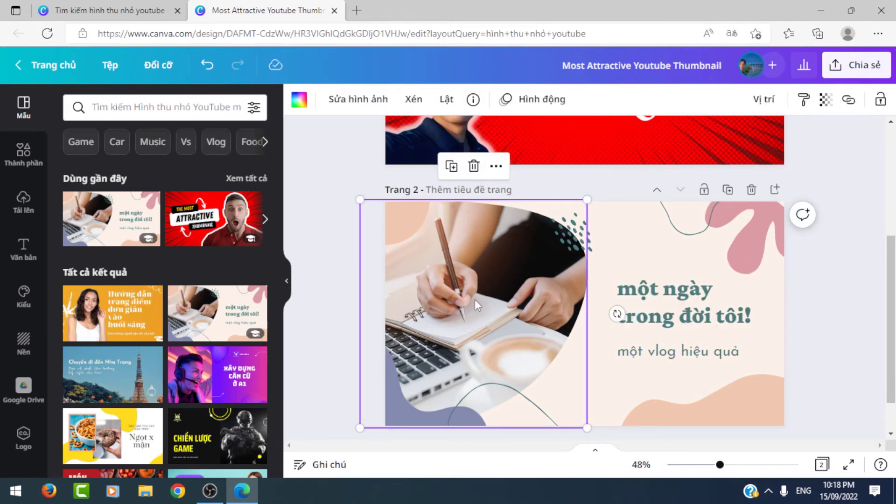
{"action": "left_click", "coordinate": [22, 205]}
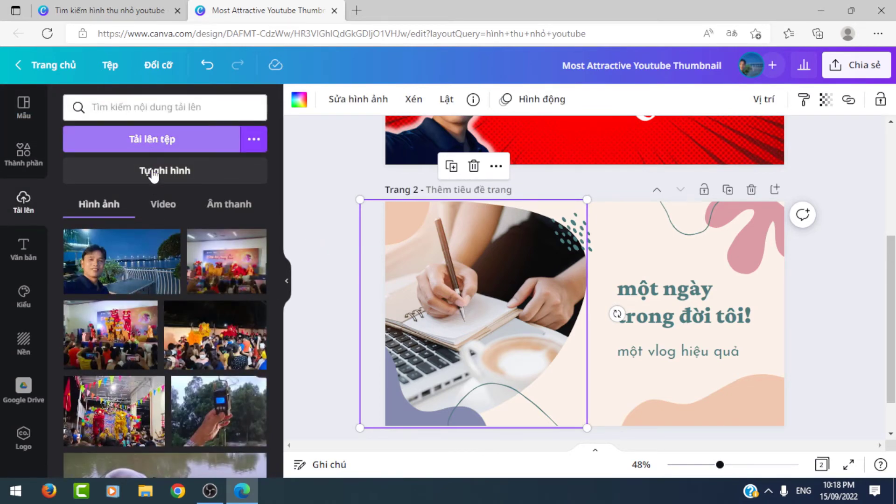
{"action": "mouse_move", "coordinate": [121, 262]}
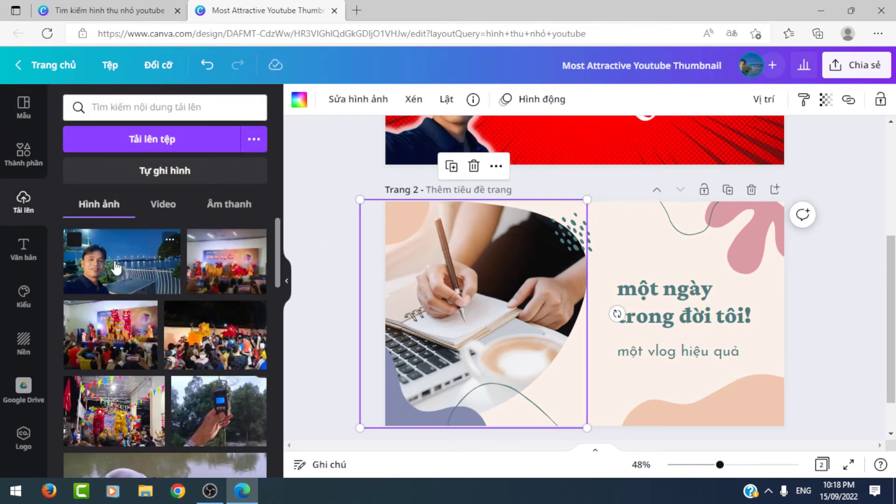
Step: Upload IMG_20220903_163856 from the PIC folder into Tải lên
{"action": "left_click", "coordinate": [145, 140]}
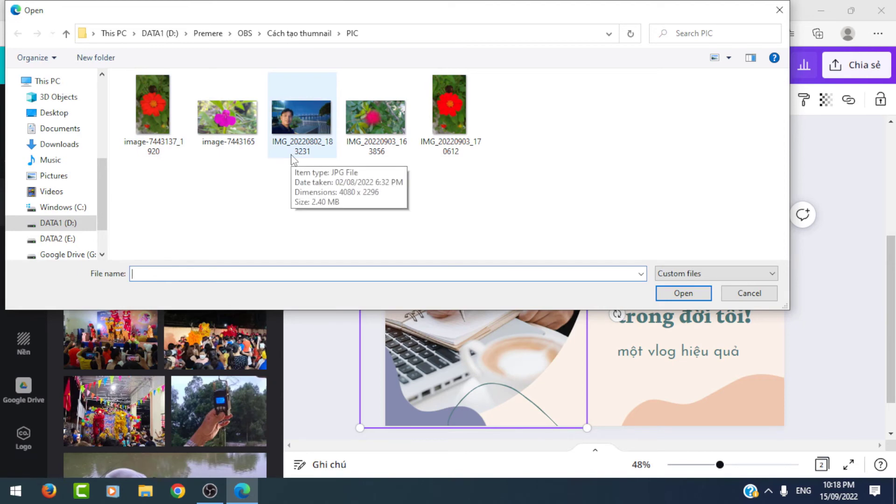
{"action": "left_click", "coordinate": [369, 122]}
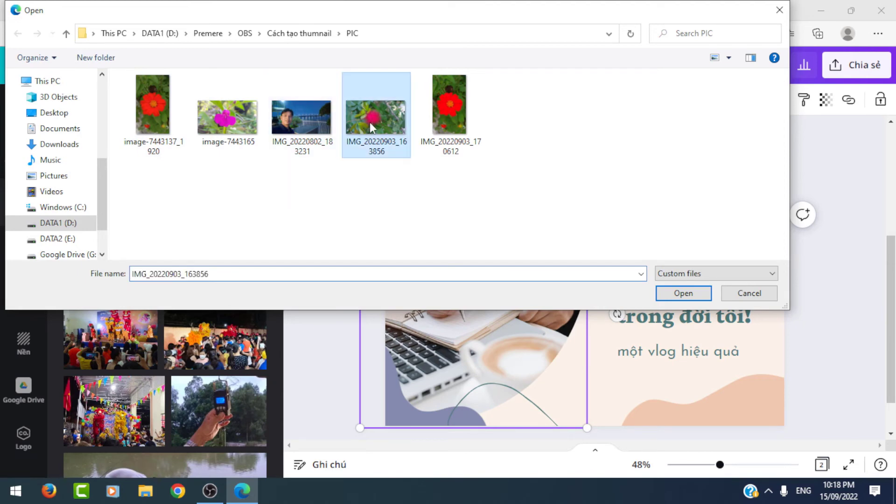
{"action": "left_click", "coordinate": [694, 293]}
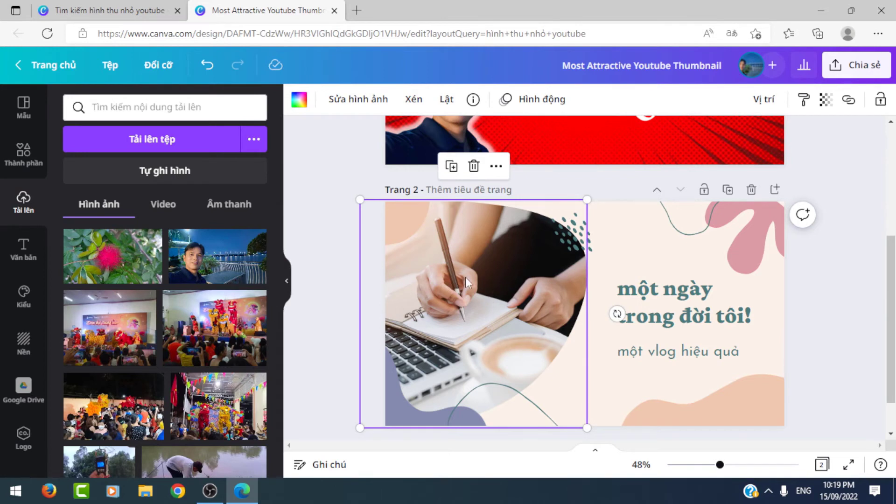
{"action": "mouse_move", "coordinate": [112, 257]}
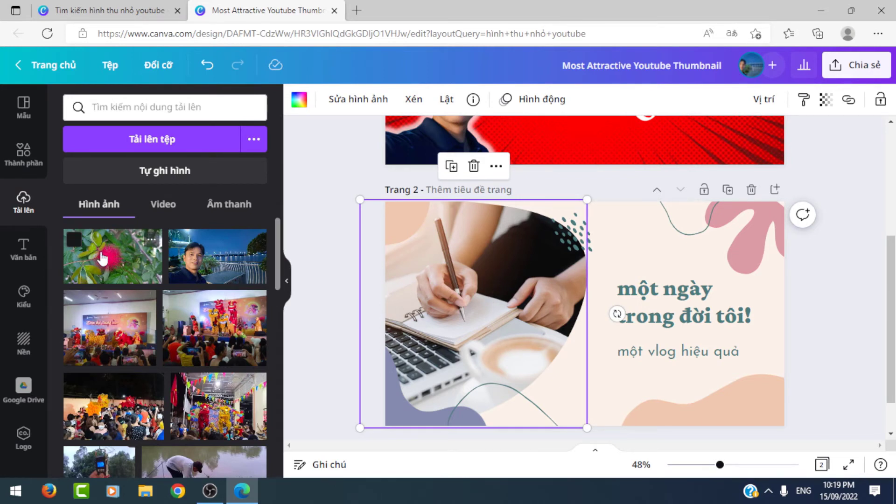
Step: Drop the pink flower photo into the round frame, then select the pink and peach blobs
{"action": "mouse_move", "coordinate": [101, 258]}
{"action": "left_mouse_down"}
{"action": "mouse_move", "coordinate": [445, 257]}
{"action": "mouse_move", "coordinate": [423, 247]}
{"action": "left_mouse_up"}
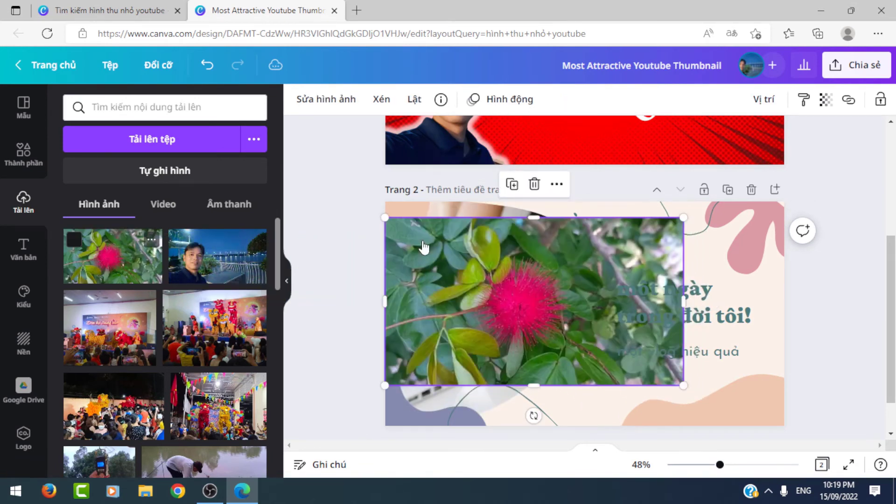
{"action": "mouse_move", "coordinate": [466, 275]}
{"action": "left_mouse_down"}
{"action": "mouse_move", "coordinate": [463, 265]}
{"action": "mouse_move", "coordinate": [474, 280]}
{"action": "mouse_move", "coordinate": [564, 324]}
{"action": "mouse_move", "coordinate": [486, 263]}
{"action": "mouse_move", "coordinate": [556, 237]}
{"action": "mouse_move", "coordinate": [466, 280]}
{"action": "mouse_move", "coordinate": [475, 265]}
{"action": "left_mouse_up"}
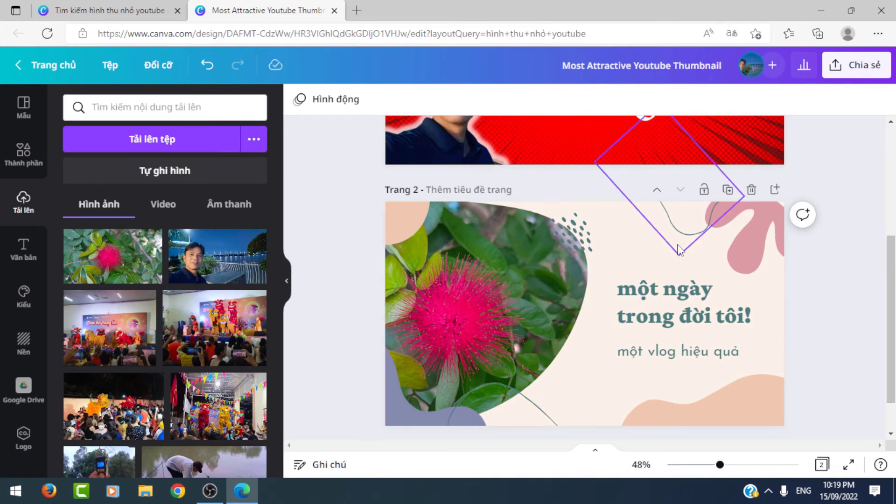
{"action": "left_click", "coordinate": [740, 233]}
{"action": "left_click", "coordinate": [679, 404]}
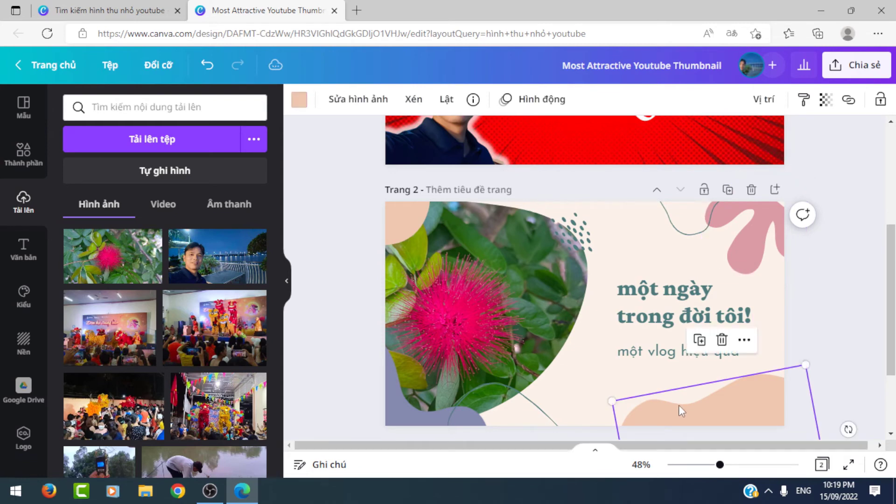
{"action": "left_click", "coordinate": [737, 229]}
{"action": "left_click", "coordinate": [719, 394]}
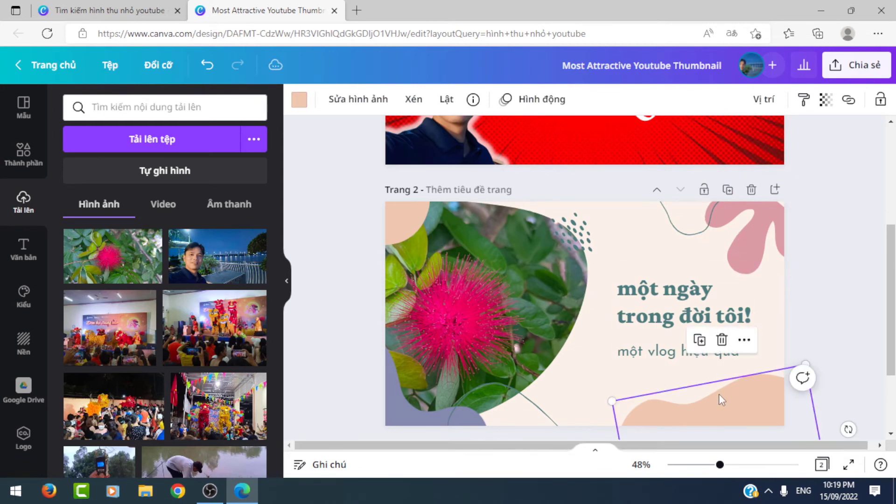
{"action": "left_click", "coordinate": [752, 251]}
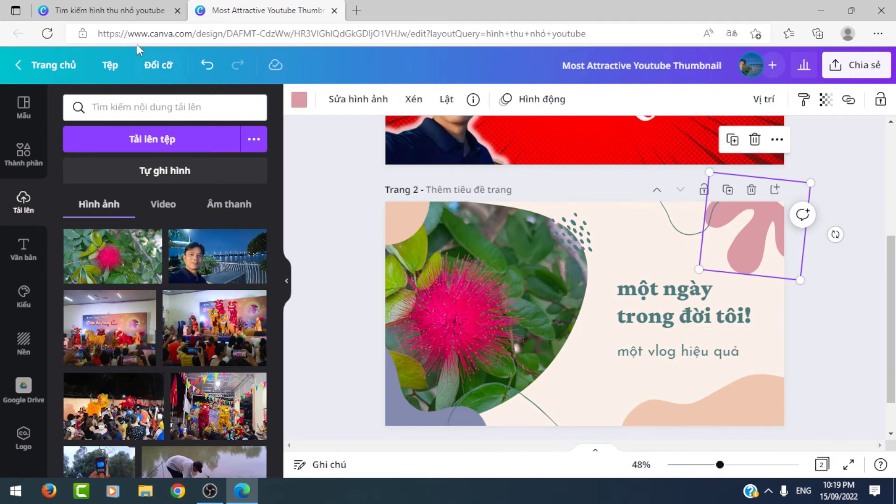
Step: Scroll the template results and open the 'CHÚ CHÓ PUG KIKI' pet vlog template
{"action": "left_click", "coordinate": [125, 11]}
{"action": "scroll", "coordinate": [598, 326], "scroll_direction": "down", "scroll_amount": 4}
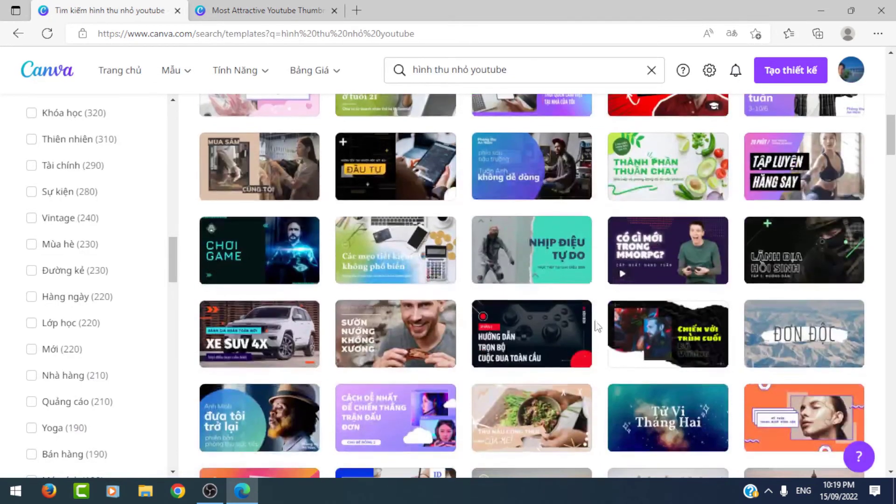
{"action": "scroll", "coordinate": [597, 327], "scroll_direction": "down", "scroll_amount": 1}
{"action": "scroll", "coordinate": [485, 326], "scroll_direction": "down", "scroll_amount": 3}
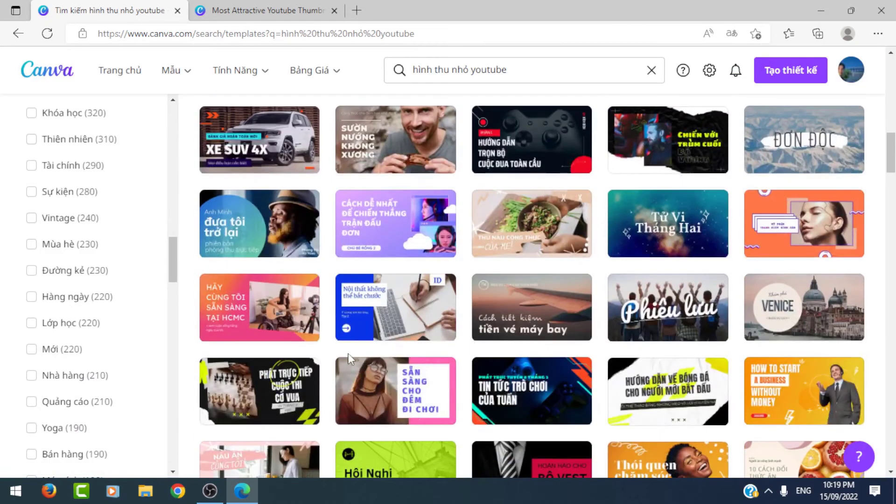
{"action": "scroll", "coordinate": [567, 348], "scroll_direction": "down", "scroll_amount": 3}
{"action": "scroll", "coordinate": [570, 350], "scroll_direction": "down", "scroll_amount": 2}
{"action": "scroll", "coordinate": [571, 352], "scroll_direction": "down", "scroll_amount": 2}
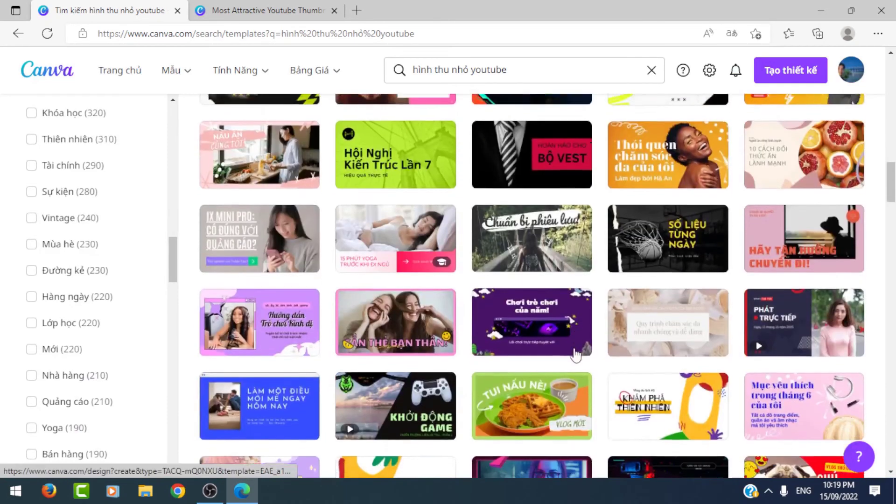
{"action": "scroll", "coordinate": [575, 356], "scroll_direction": "down", "scroll_amount": 2}
{"action": "scroll", "coordinate": [575, 356], "scroll_direction": "down", "scroll_amount": 1}
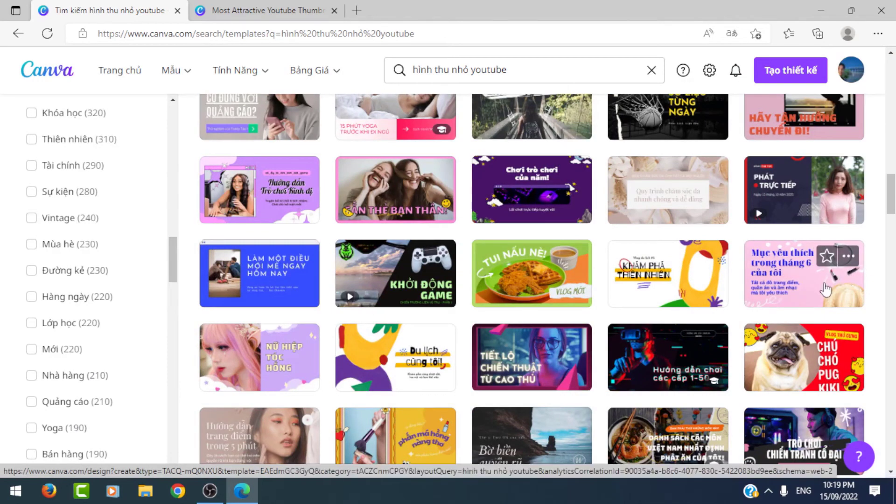
{"action": "scroll", "coordinate": [825, 290], "scroll_direction": "down", "scroll_amount": 4}
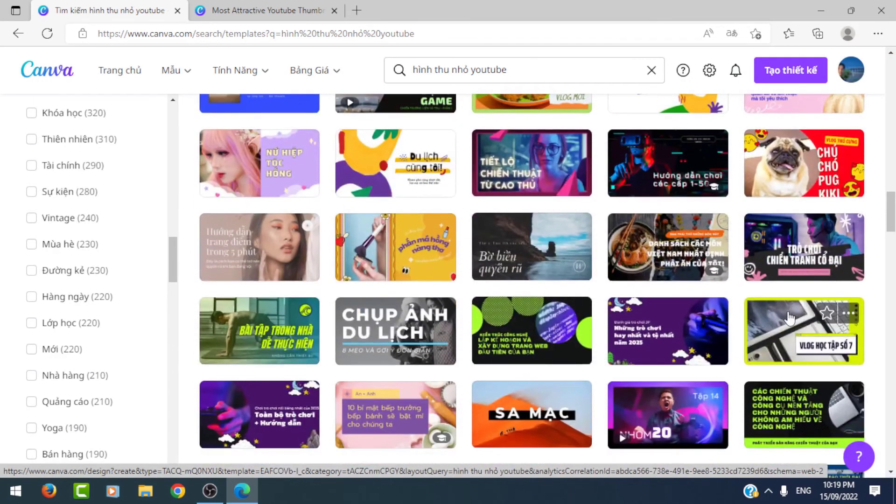
{"action": "left_click", "coordinate": [849, 191]}
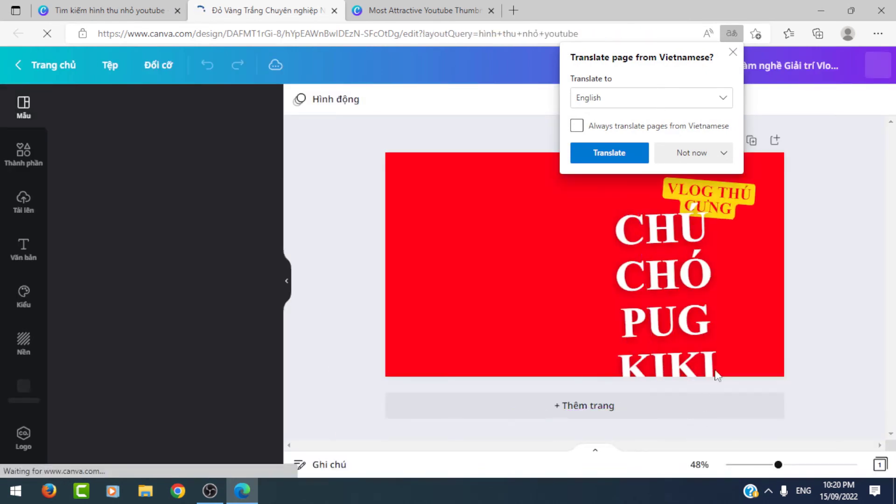
{"action": "left_click", "coordinate": [773, 306]}
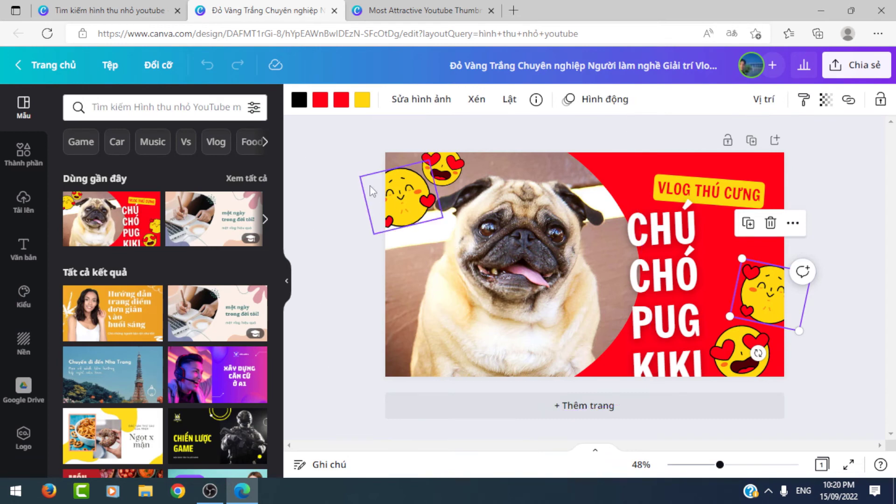
{"action": "left_click", "coordinate": [411, 11]}
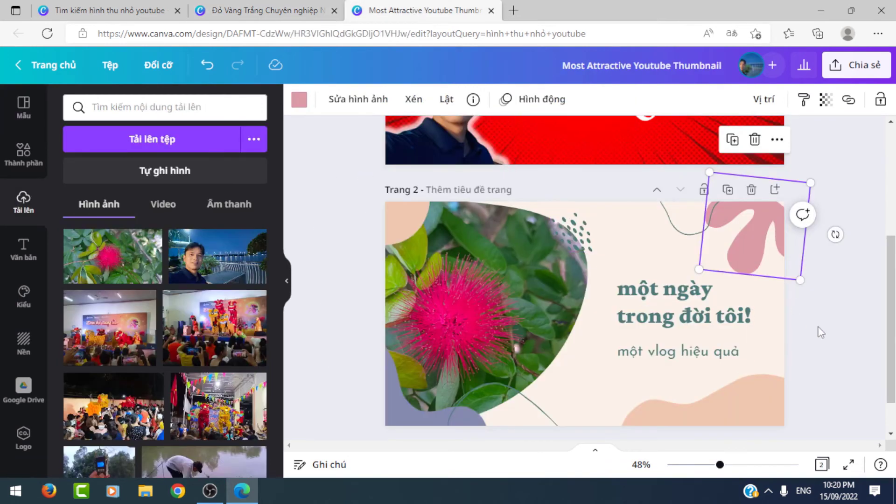
{"action": "right_click", "coordinate": [598, 226]}
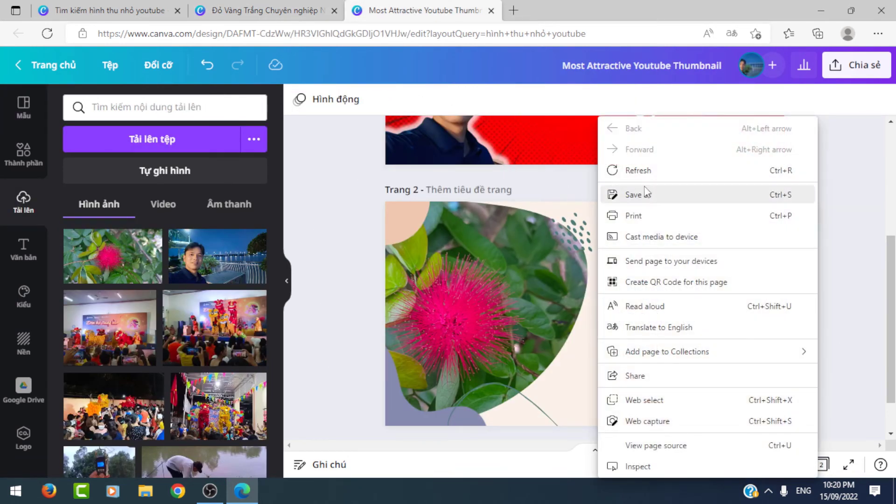
{"action": "left_click", "coordinate": [567, 208]}
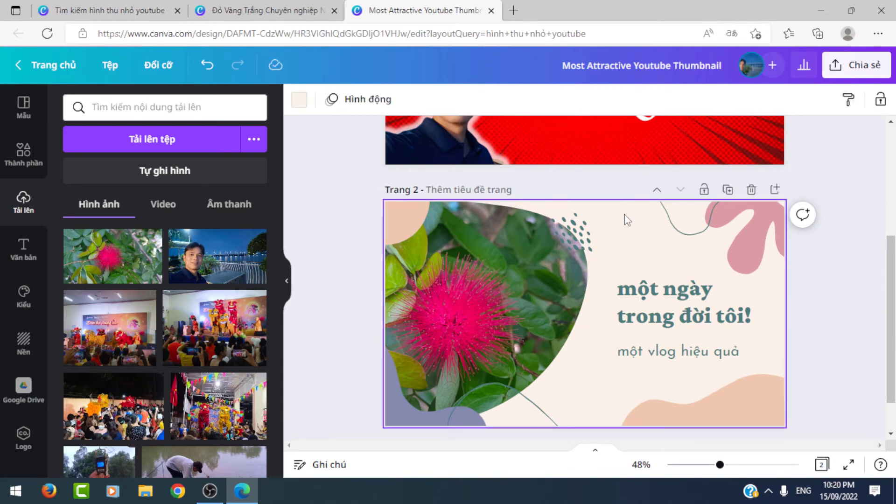
{"action": "key", "text": "ctrl+v"}
{"action": "left_click_drag", "start_coordinate": [781, 328], "coordinate": [659, 280]}
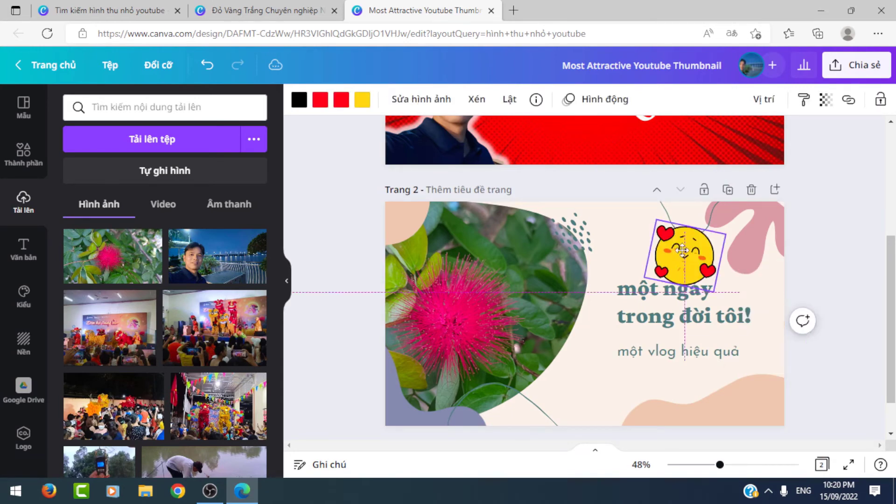
{"action": "mouse_move", "coordinate": [663, 222]}
{"action": "left_mouse_down"}
{"action": "mouse_move", "coordinate": [749, 342]}
{"action": "mouse_move", "coordinate": [645, 220]}
{"action": "left_mouse_up"}
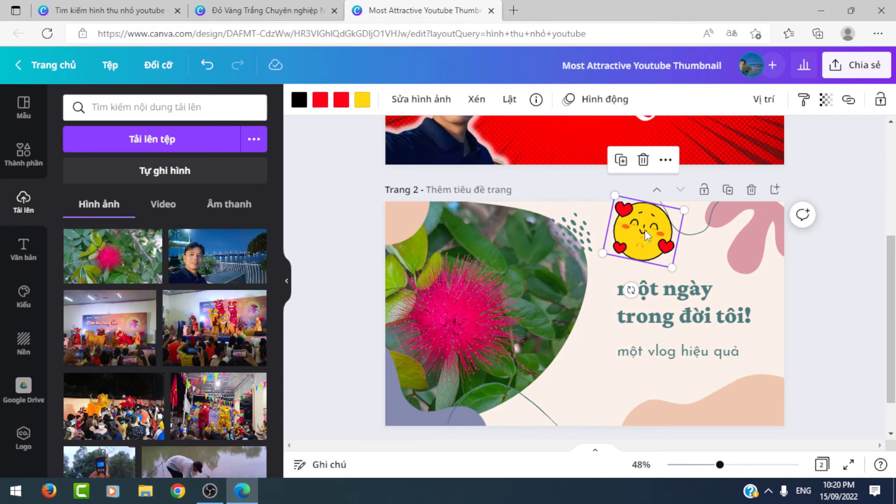
{"action": "key", "text": "Delete"}
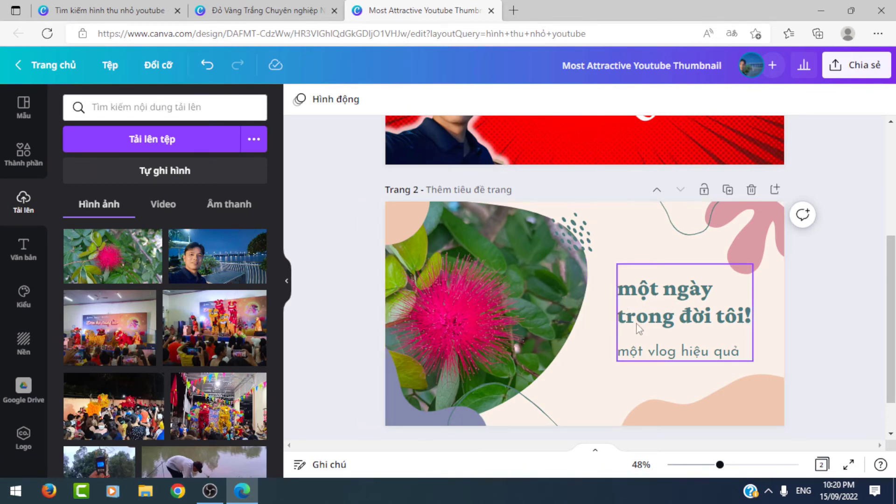
{"action": "scroll", "coordinate": [719, 352], "scroll_direction": "up", "scroll_amount": 1}
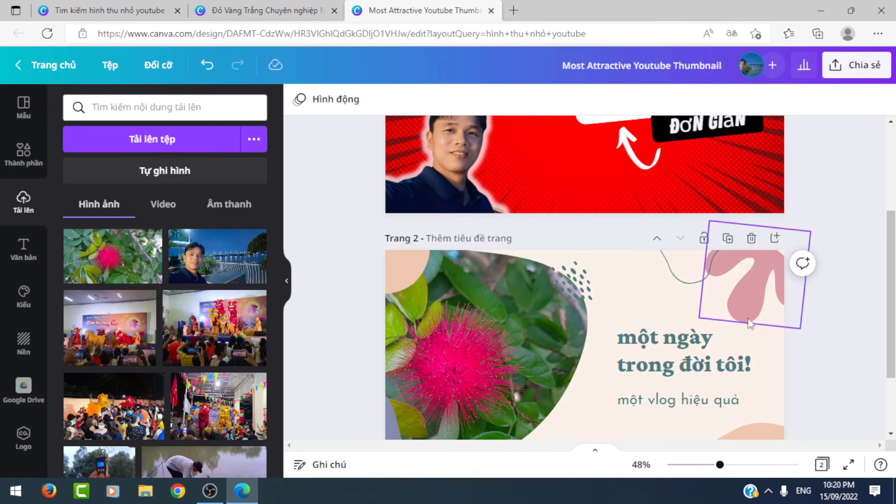
{"action": "scroll", "coordinate": [750, 327], "scroll_direction": "down", "scroll_amount": 3}
{"action": "scroll", "coordinate": [741, 344], "scroll_direction": "up", "scroll_amount": 4}
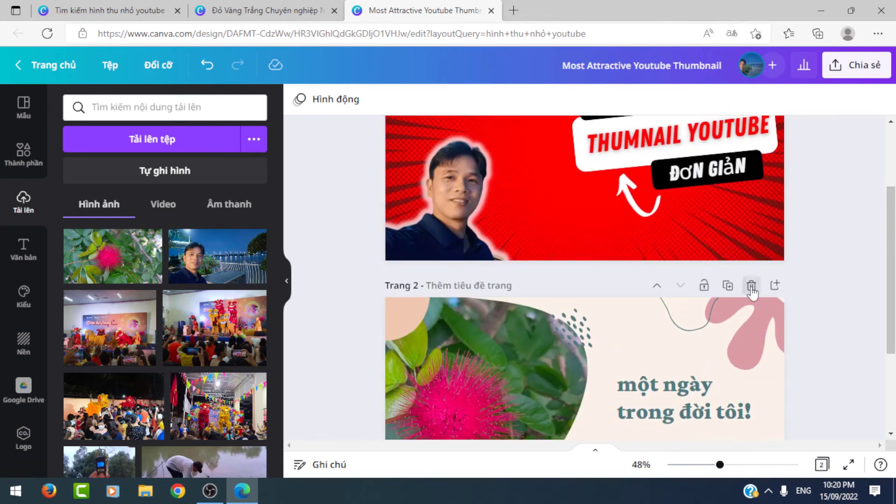
Step: Delete page 2, leaving only the finished red thumbnail page
{"action": "left_click", "coordinate": [751, 285]}
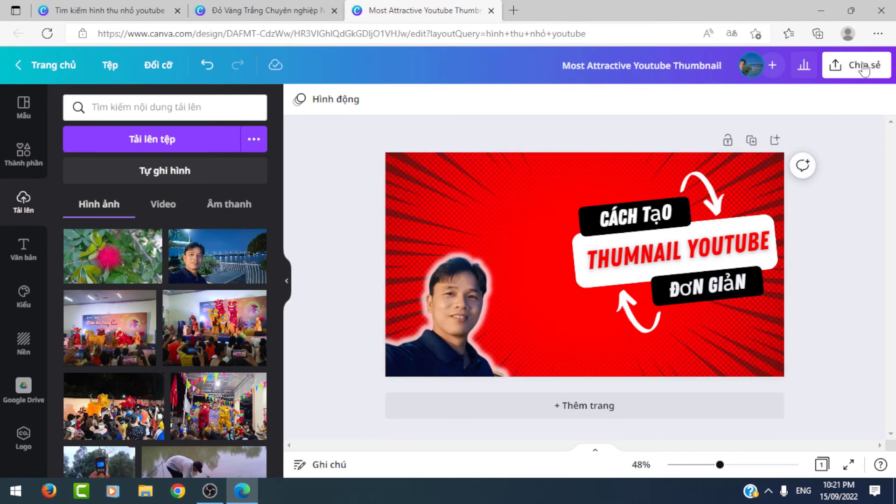
Step: Download the thumbnail from Chia sẻ as a PNG at size 2 (2560 × 1440 px)
{"action": "left_click", "coordinate": [844, 72]}
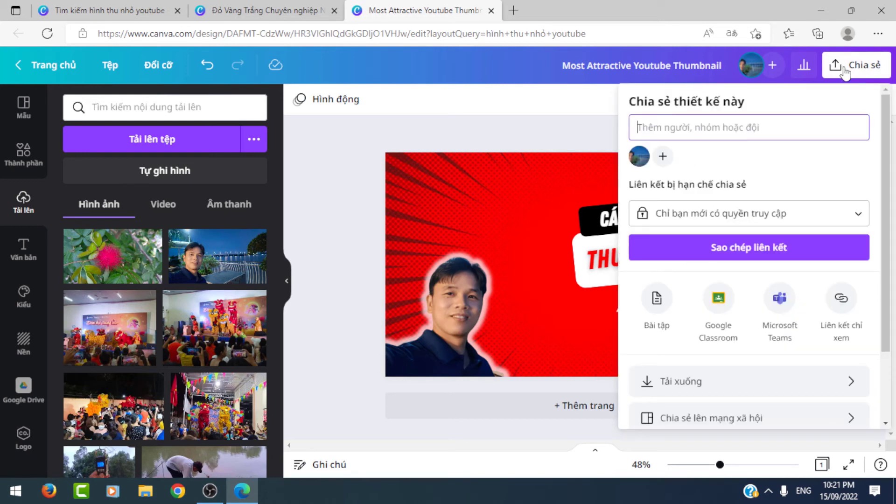
{"action": "left_click", "coordinate": [803, 389]}
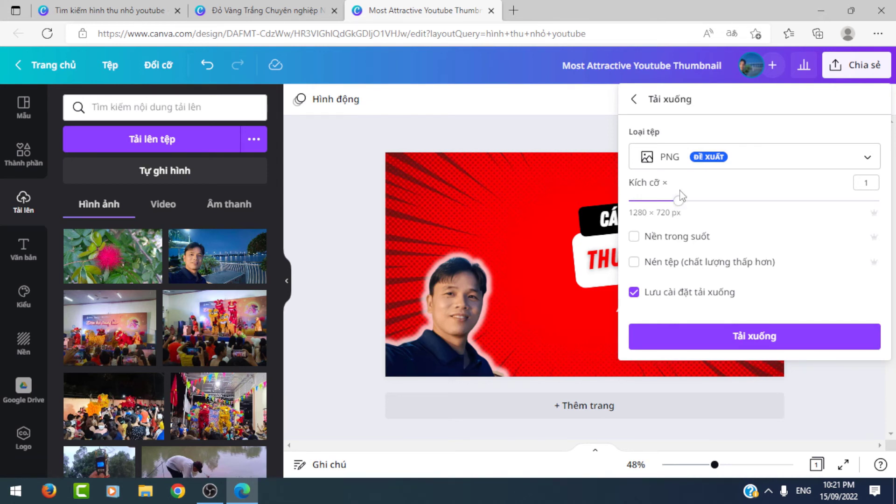
{"action": "left_click", "coordinate": [784, 158]}
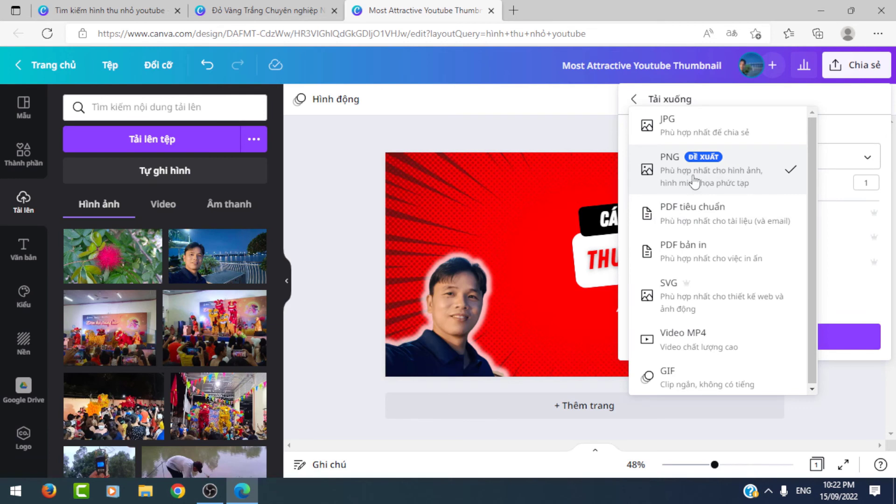
{"action": "left_click", "coordinate": [750, 176]}
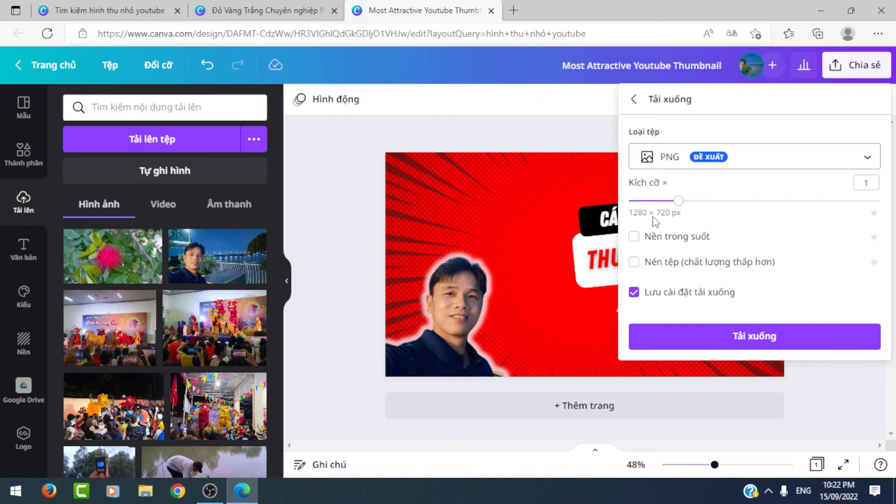
{"action": "left_click_drag", "start_coordinate": [679, 202], "coordinate": [715, 202]}
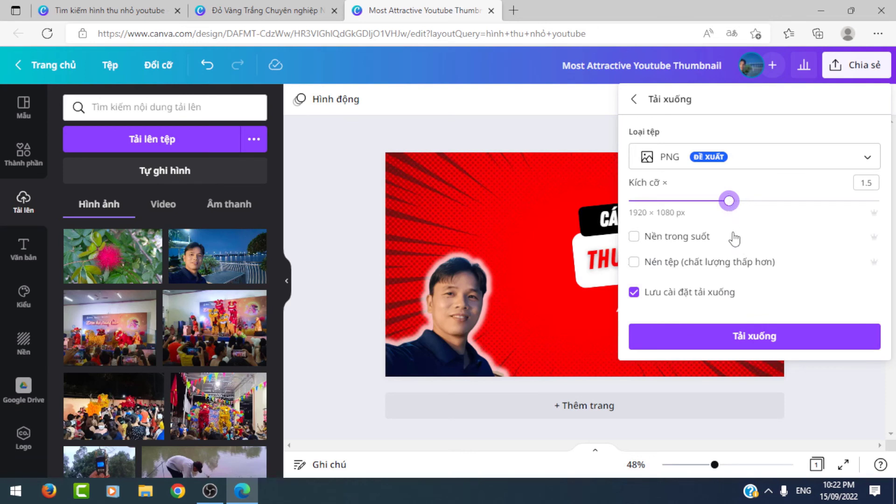
{"action": "mouse_move", "coordinate": [730, 203]}
{"action": "left_mouse_down"}
{"action": "mouse_move", "coordinate": [761, 213]}
{"action": "mouse_move", "coordinate": [707, 218]}
{"action": "left_mouse_up"}
{"action": "left_click", "coordinate": [755, 337]}
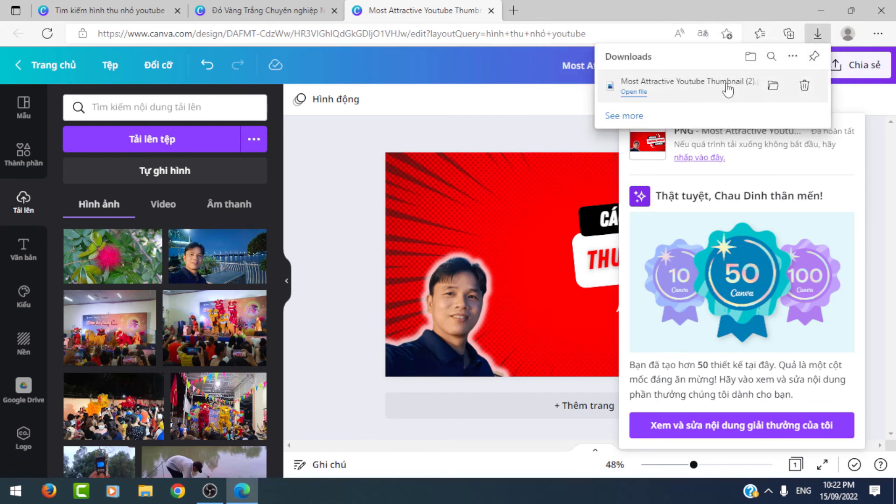
{"action": "mouse_move", "coordinate": [700, 85]}
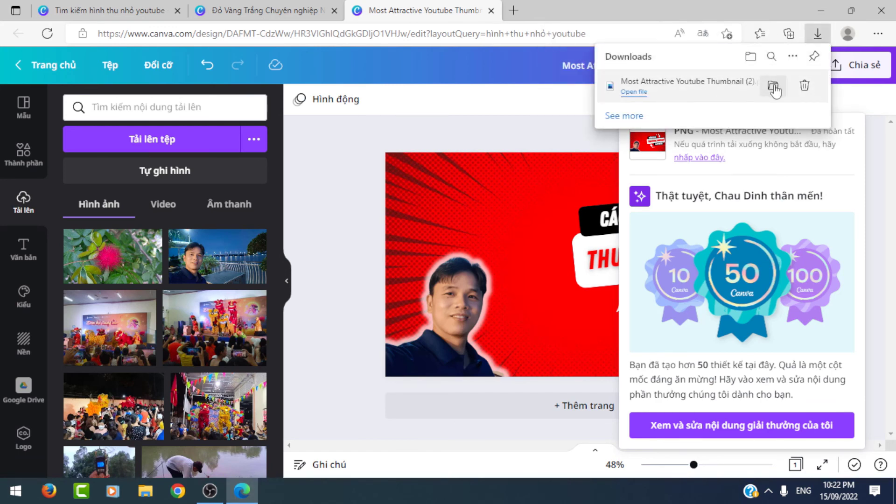
Step: Show the downloaded PNG in its folder, view it in Photos, then close the viewer
{"action": "left_click", "coordinate": [774, 87]}
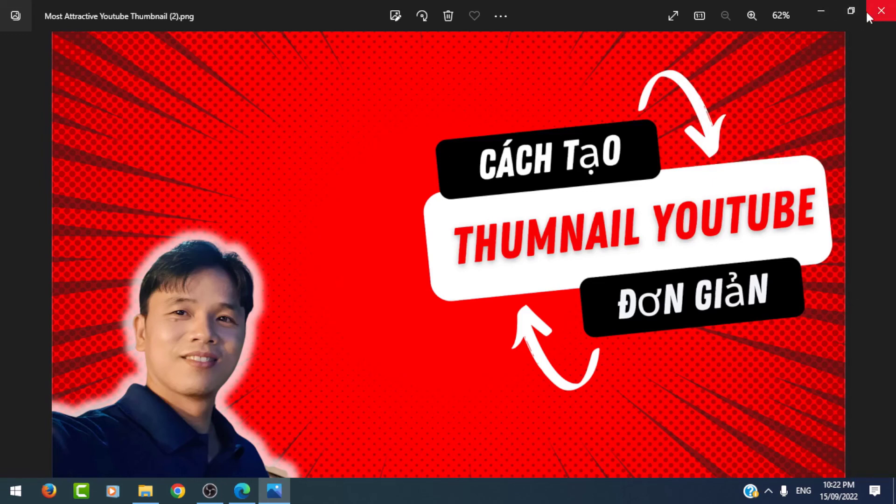
{"action": "left_click", "coordinate": [879, 11]}
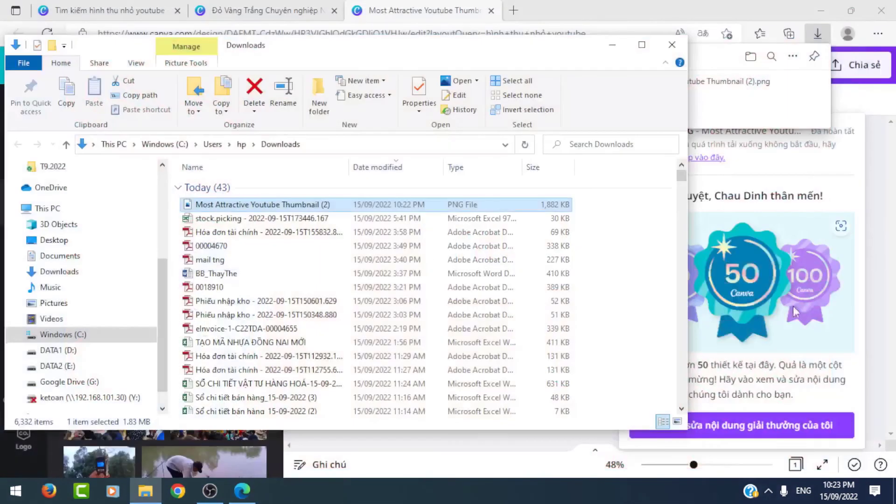
Step: Close the Downloads folder and dismiss Edge's downloads list to see the Canva design
{"action": "left_click", "coordinate": [672, 44]}
{"action": "left_click", "coordinate": [564, 135]}
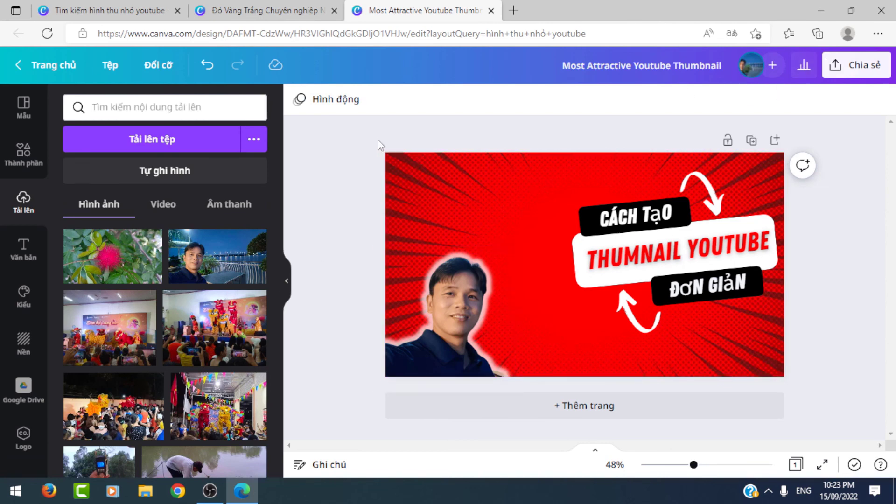
{"action": "left_click_drag", "start_coordinate": [361, 142], "coordinate": [675, 349]}
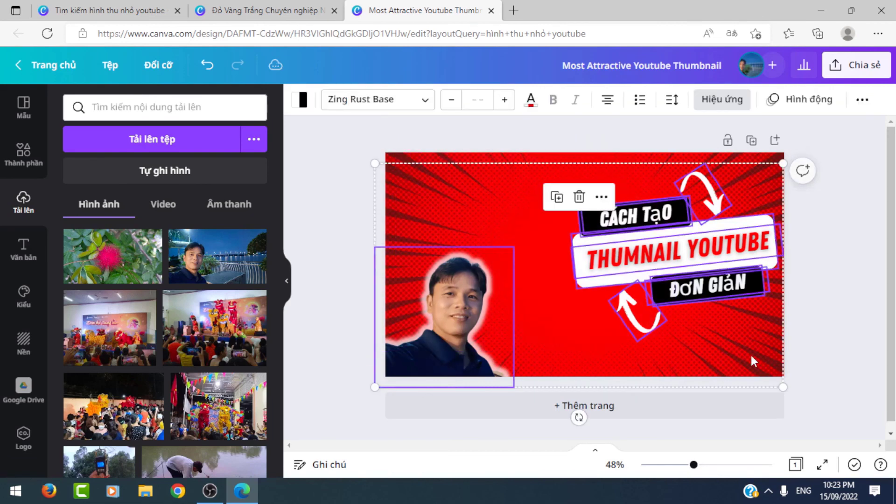
{"action": "left_click", "coordinate": [810, 339]}
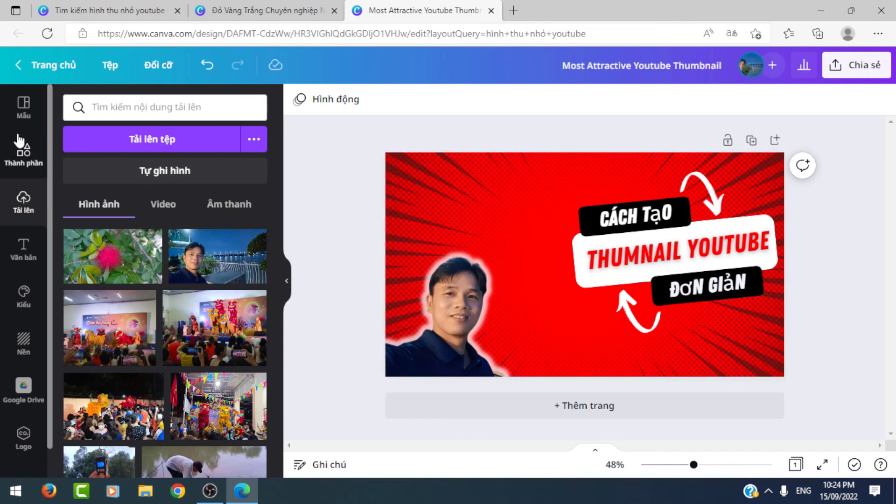
Step: Open the Mẫu templates panel and scroll down through the YouTube thumbnail templates
{"action": "left_click", "coordinate": [23, 108]}
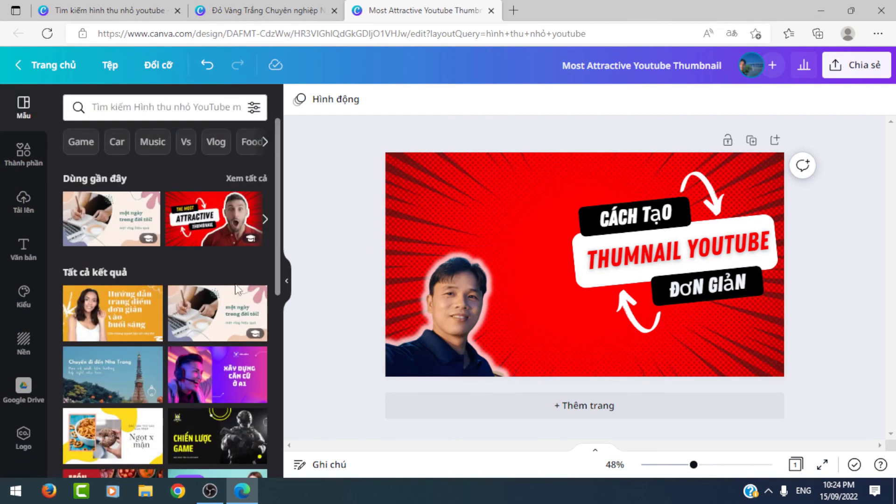
{"action": "scroll", "coordinate": [199, 355], "scroll_direction": "down", "scroll_amount": 5}
{"action": "scroll", "coordinate": [199, 360], "scroll_direction": "down", "scroll_amount": 5}
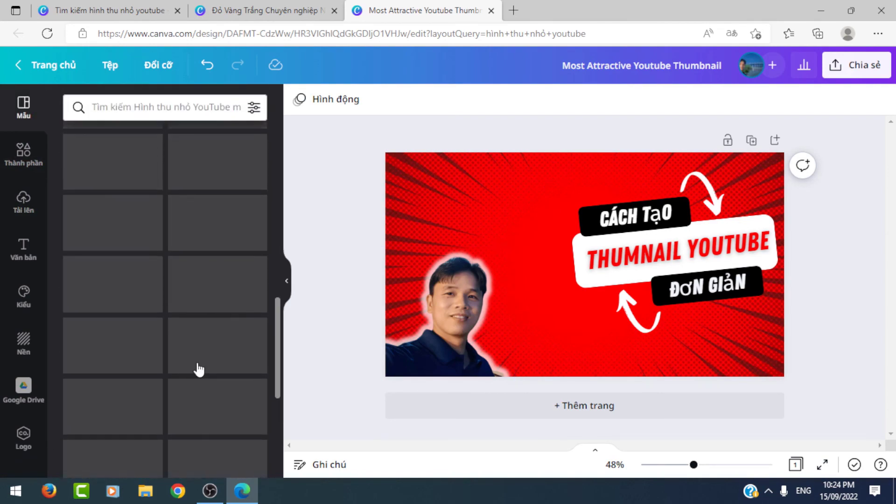
{"action": "scroll", "coordinate": [193, 358], "scroll_direction": "down", "scroll_amount": 3}
{"action": "scroll", "coordinate": [189, 350], "scroll_direction": "down", "scroll_amount": 3}
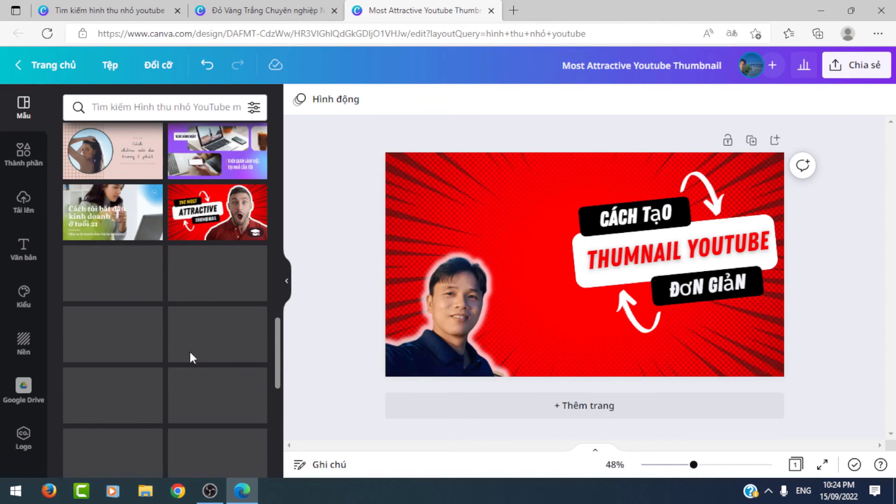
{"action": "scroll", "coordinate": [191, 359], "scroll_direction": "down", "scroll_amount": 3}
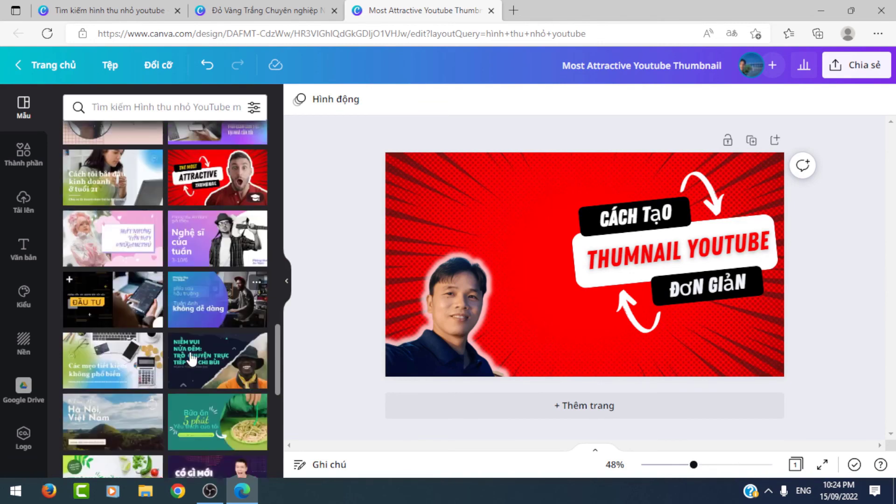
{"action": "scroll", "coordinate": [205, 233], "scroll_direction": "down", "scroll_amount": 2}
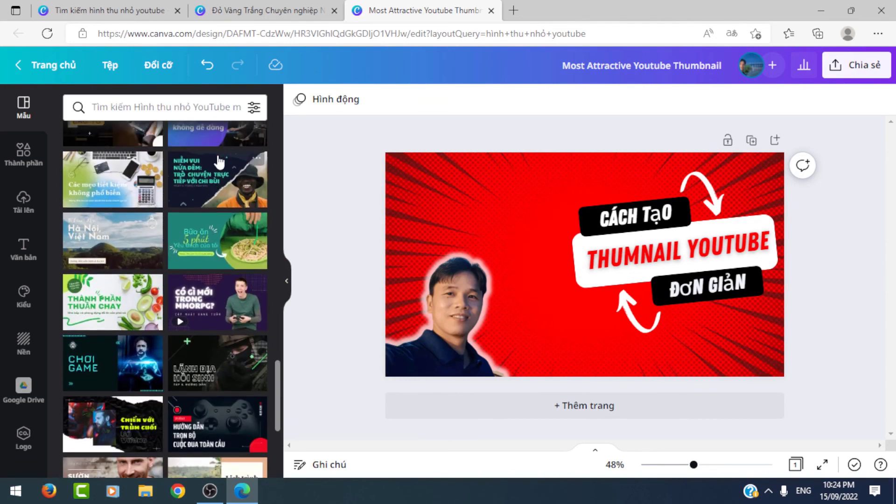
{"action": "scroll", "coordinate": [141, 349], "scroll_direction": "down", "scroll_amount": 3}
{"action": "scroll", "coordinate": [141, 348], "scroll_direction": "down", "scroll_amount": 3}
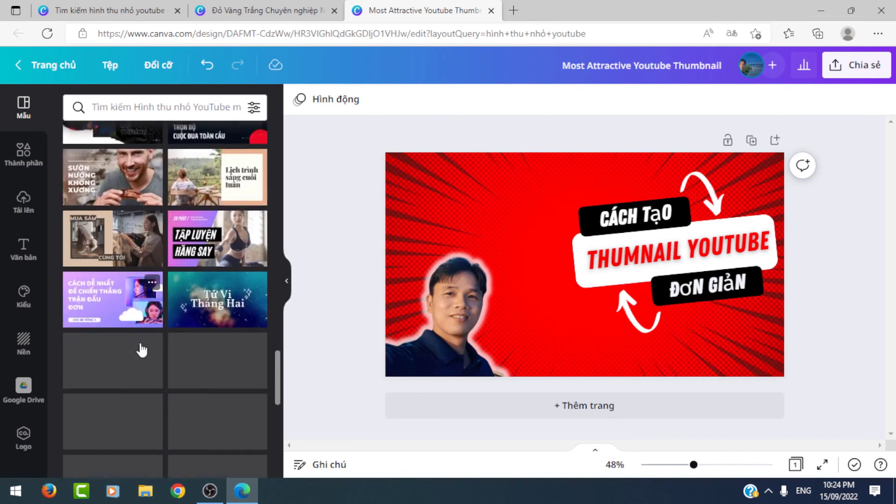
{"action": "scroll", "coordinate": [141, 346], "scroll_direction": "down", "scroll_amount": 3}
{"action": "scroll", "coordinate": [152, 331], "scroll_direction": "down", "scroll_amount": 3}
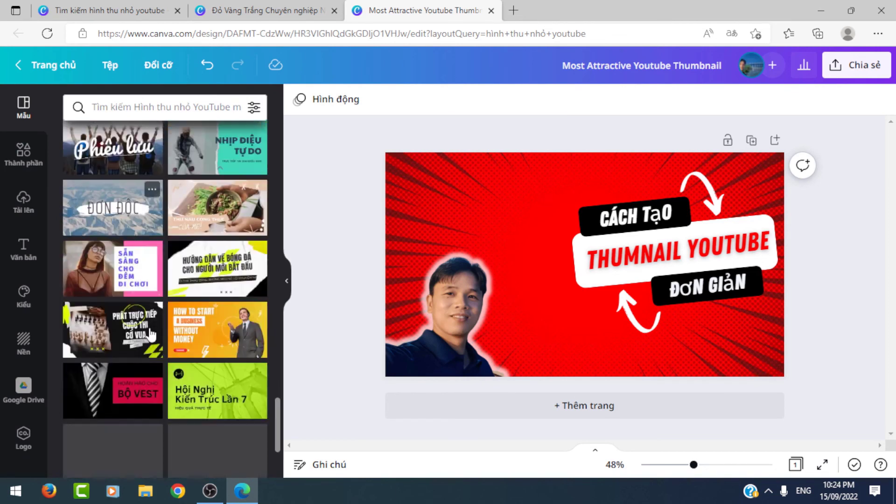
{"action": "scroll", "coordinate": [152, 340], "scroll_direction": "down", "scroll_amount": 1}
{"action": "scroll", "coordinate": [152, 349], "scroll_direction": "down", "scroll_amount": 1}
{"action": "scroll", "coordinate": [152, 349], "scroll_direction": "down", "scroll_amount": 2}
{"action": "scroll", "coordinate": [154, 345], "scroll_direction": "down", "scroll_amount": 3}
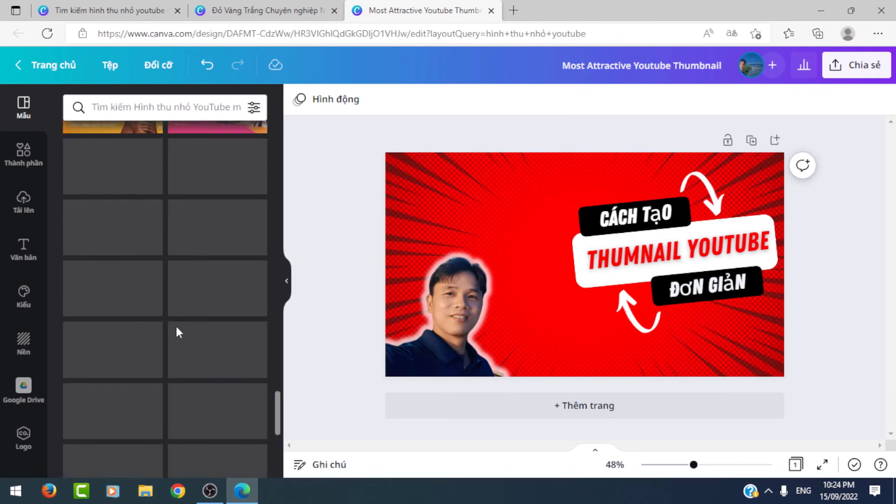
{"action": "scroll", "coordinate": [185, 321], "scroll_direction": "down", "scroll_amount": 2}
{"action": "scroll", "coordinate": [186, 321], "scroll_direction": "down", "scroll_amount": 1}
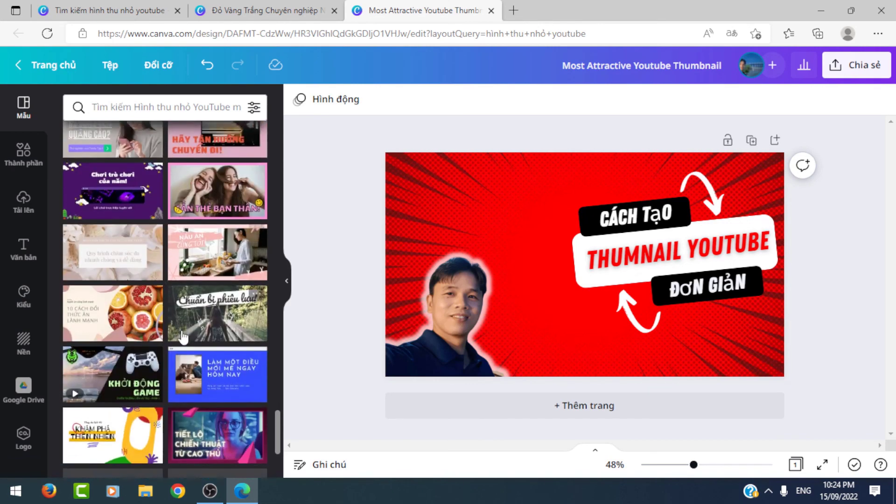